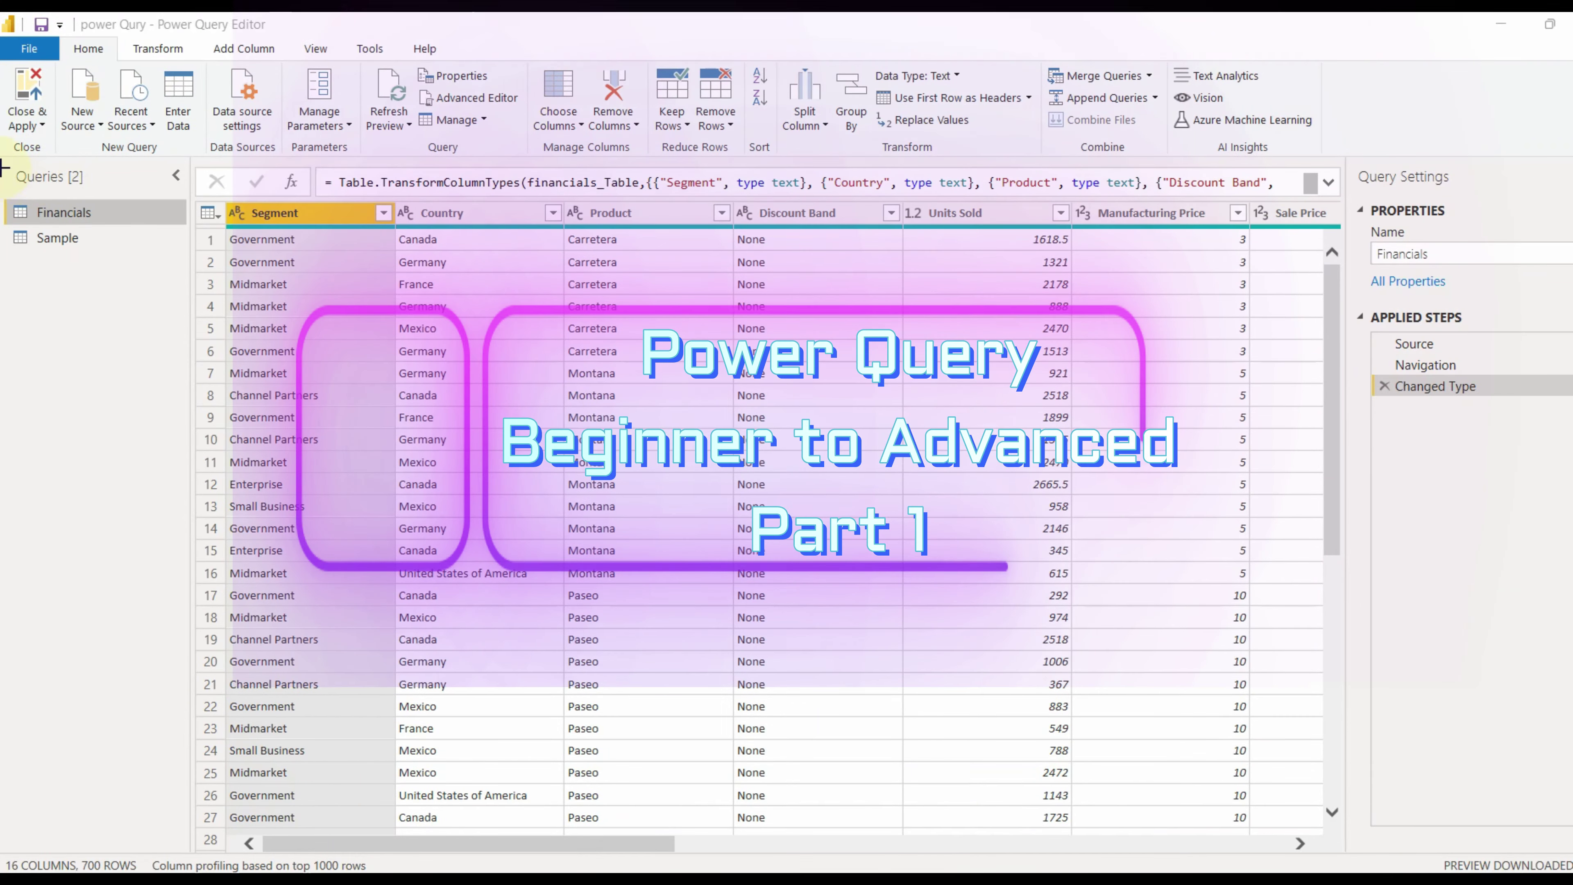
# Step: Close the query editor and start a new untitled blank report with no data loaded
pyautogui.moveTo(4, 164)
pyautogui.mouseDown()
pyautogui.moveTo(88, 309)
pyautogui.moveTo(166, 609)
pyautogui.moveTo(191, 854)
pyautogui.mouseUp()
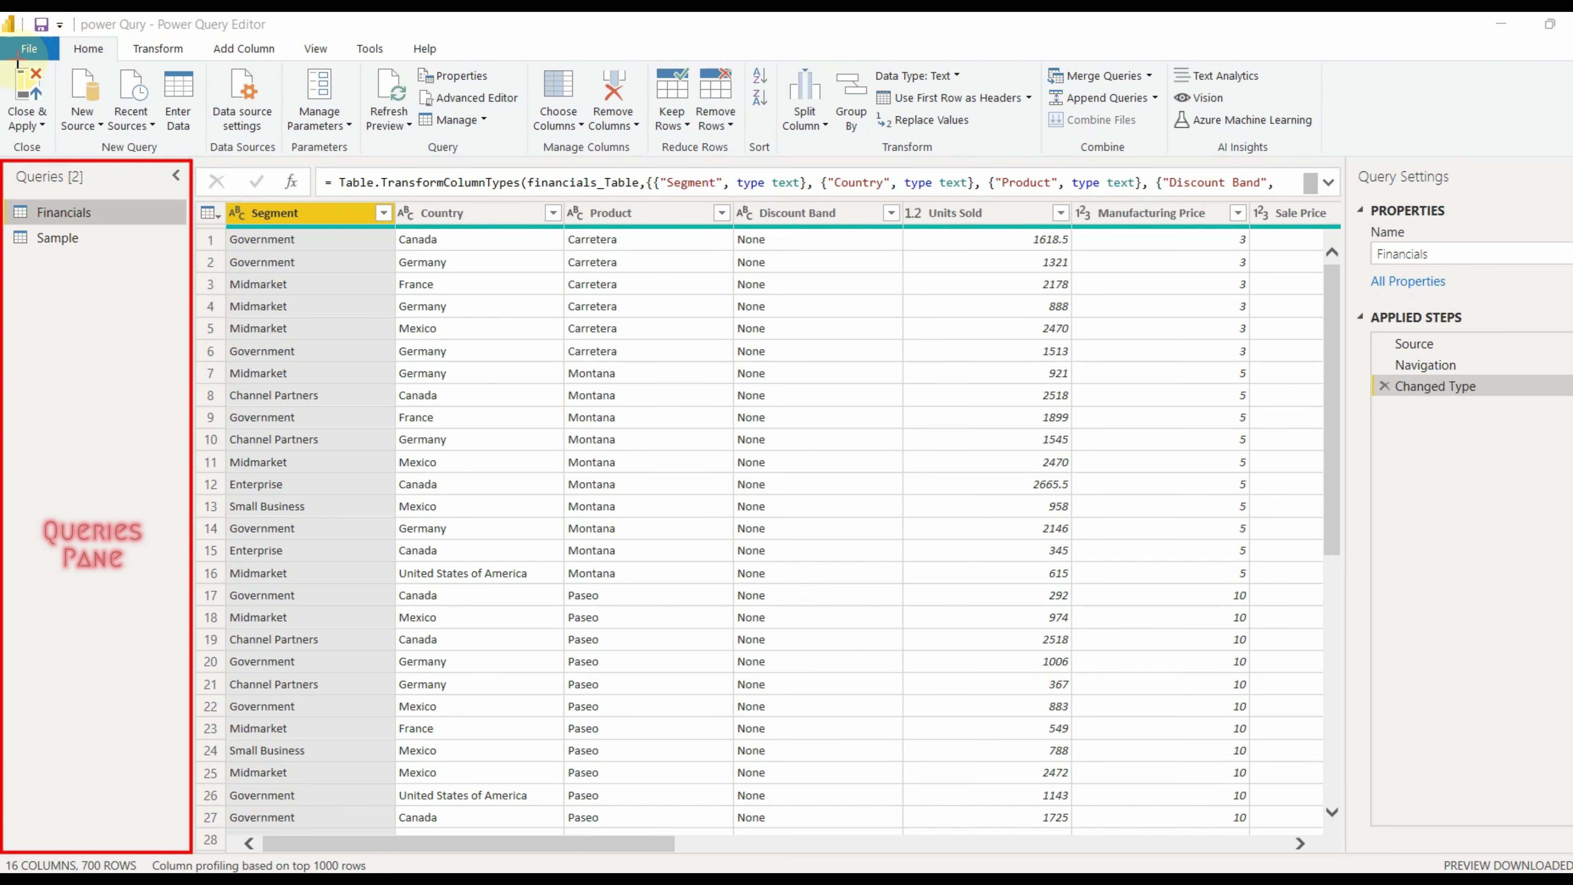
pyautogui.moveTo(18, 60)
pyautogui.mouseDown()
pyautogui.moveTo(914, 106)
pyautogui.moveTo(1265, 165)
pyautogui.moveTo(1420, 159)
pyautogui.moveTo(1406, 180)
pyautogui.moveTo(1528, 292)
pyautogui.moveTo(1569, 465)
pyautogui.moveTo(1569, 831)
pyautogui.moveTo(1550, 829)
pyautogui.mouseUp()
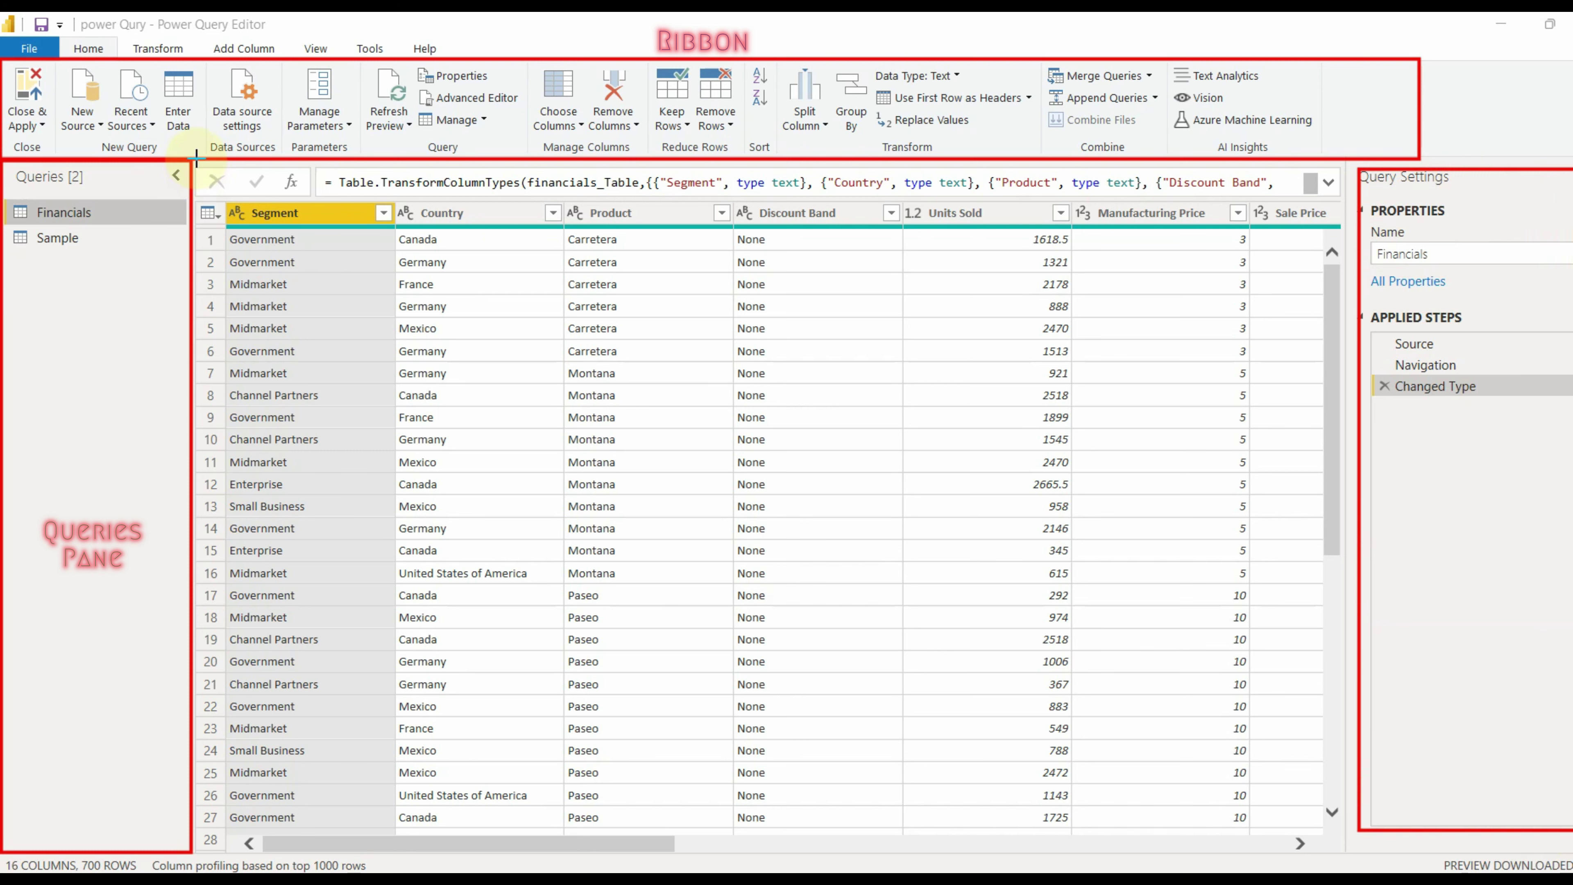
pyautogui.moveTo(200, 167)
pyautogui.mouseDown()
pyautogui.moveTo(848, 548)
pyautogui.moveTo(1189, 818)
pyautogui.moveTo(1335, 855)
pyautogui.mouseUp()
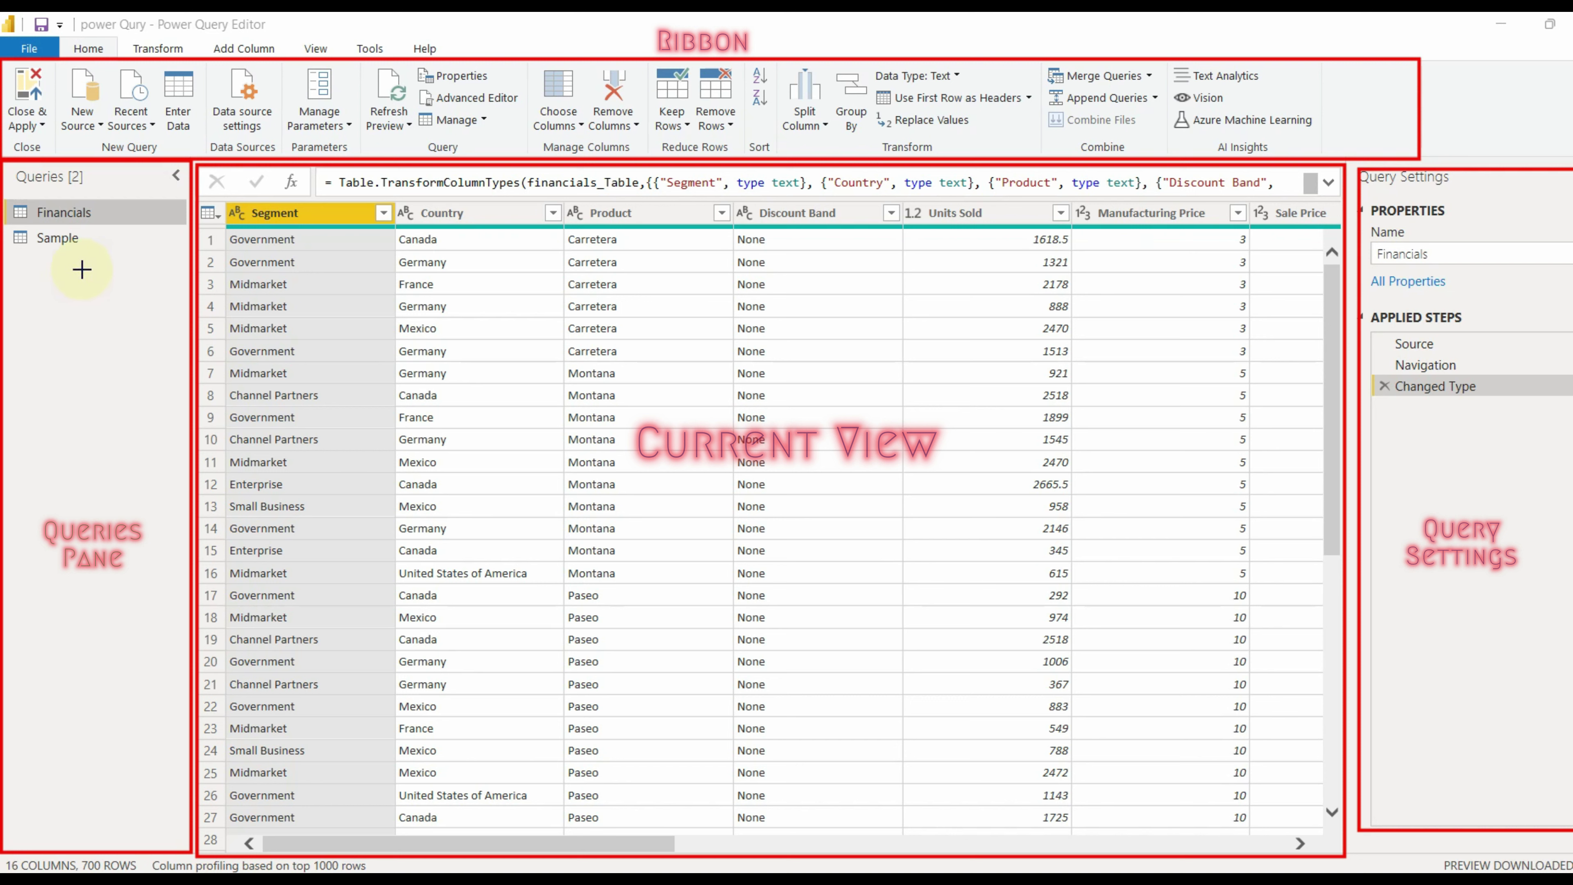
pyautogui.click(82, 269)
pyautogui.click(389, 116)
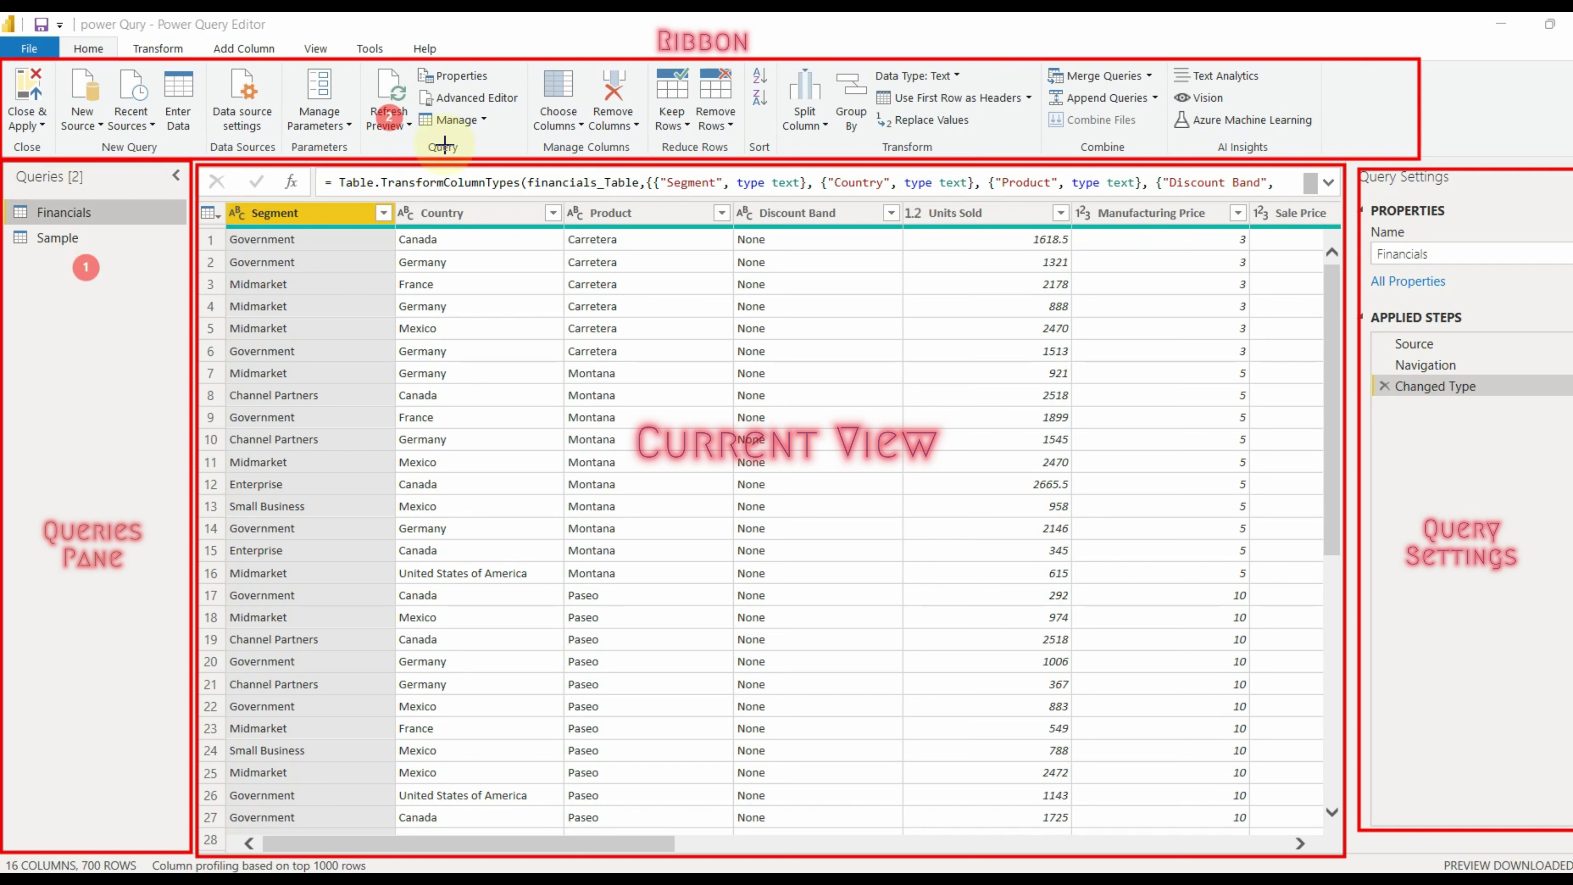
pyautogui.click(1446, 476)
pyautogui.click(842, 452)
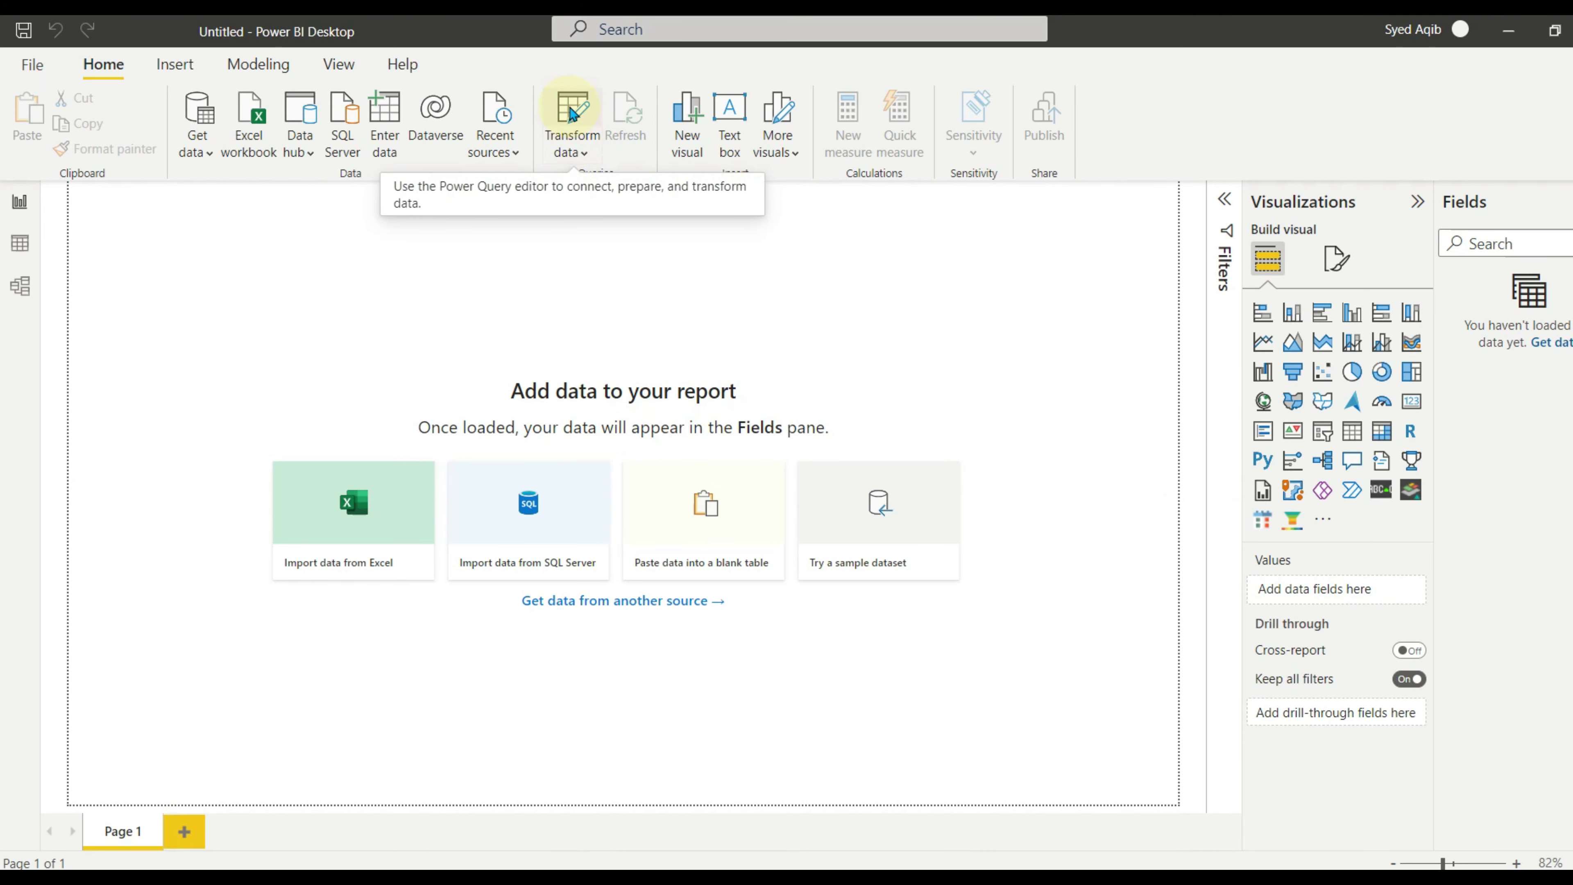
pyautogui.click(570, 114)
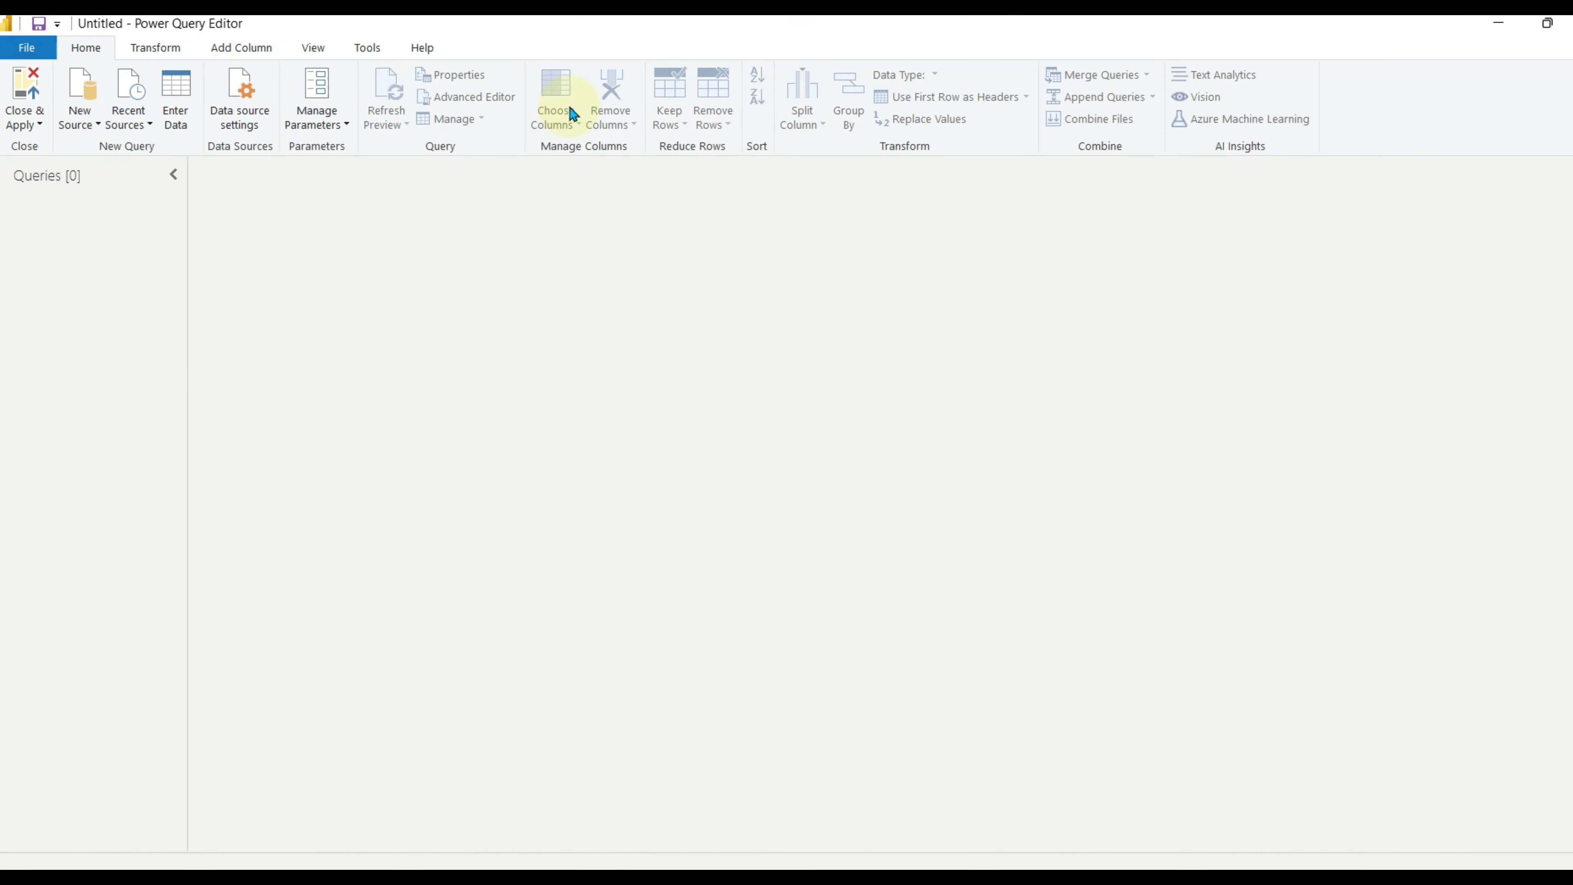
pyautogui.click(432, 57)
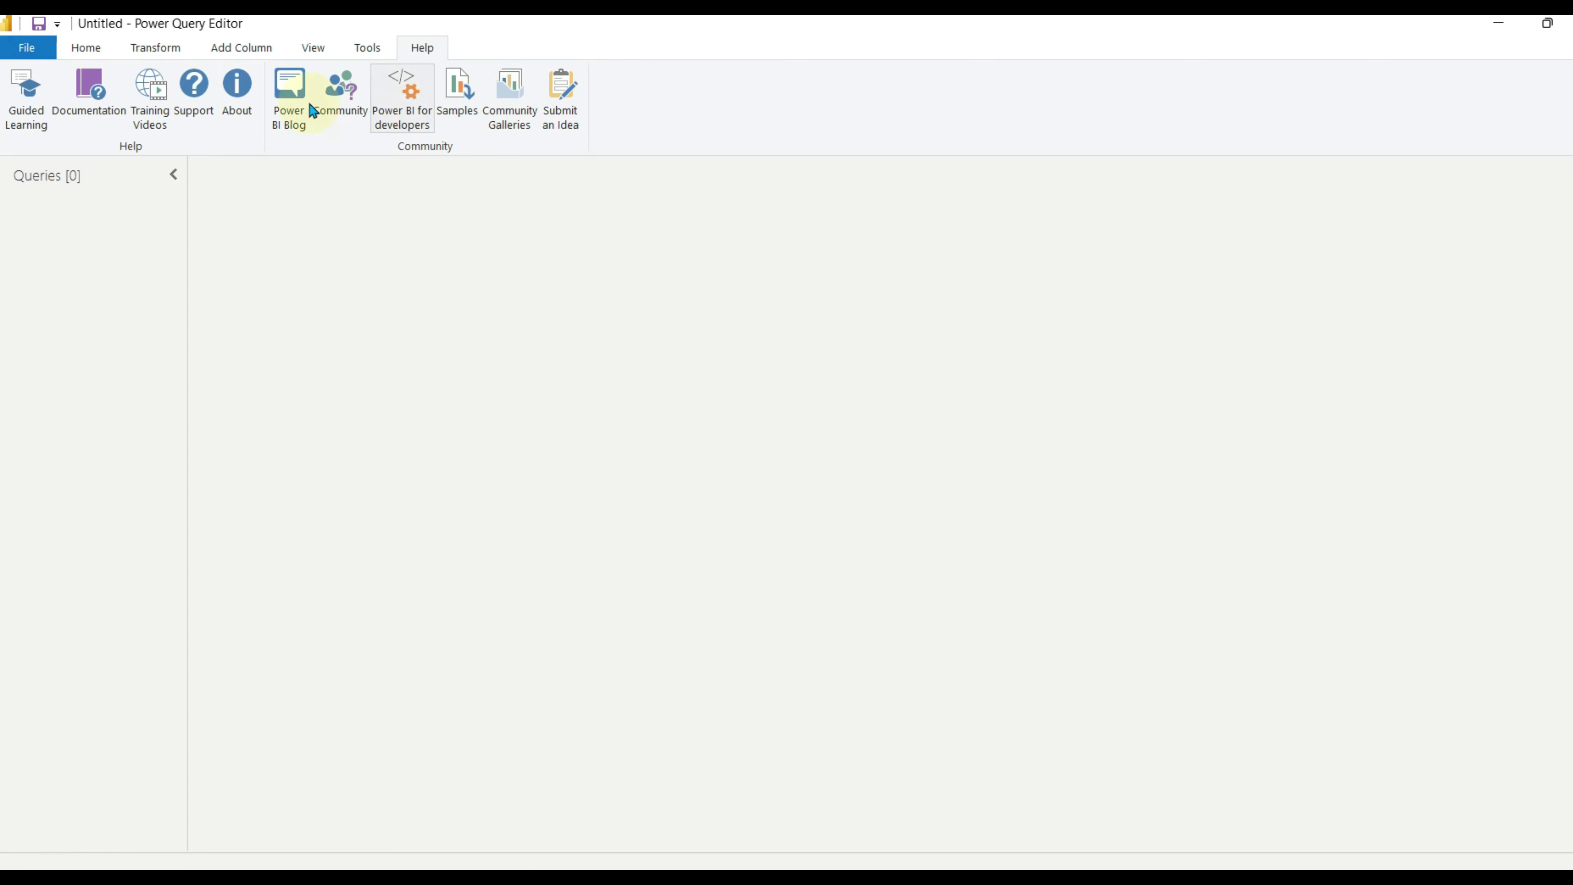
pyautogui.click(85, 47)
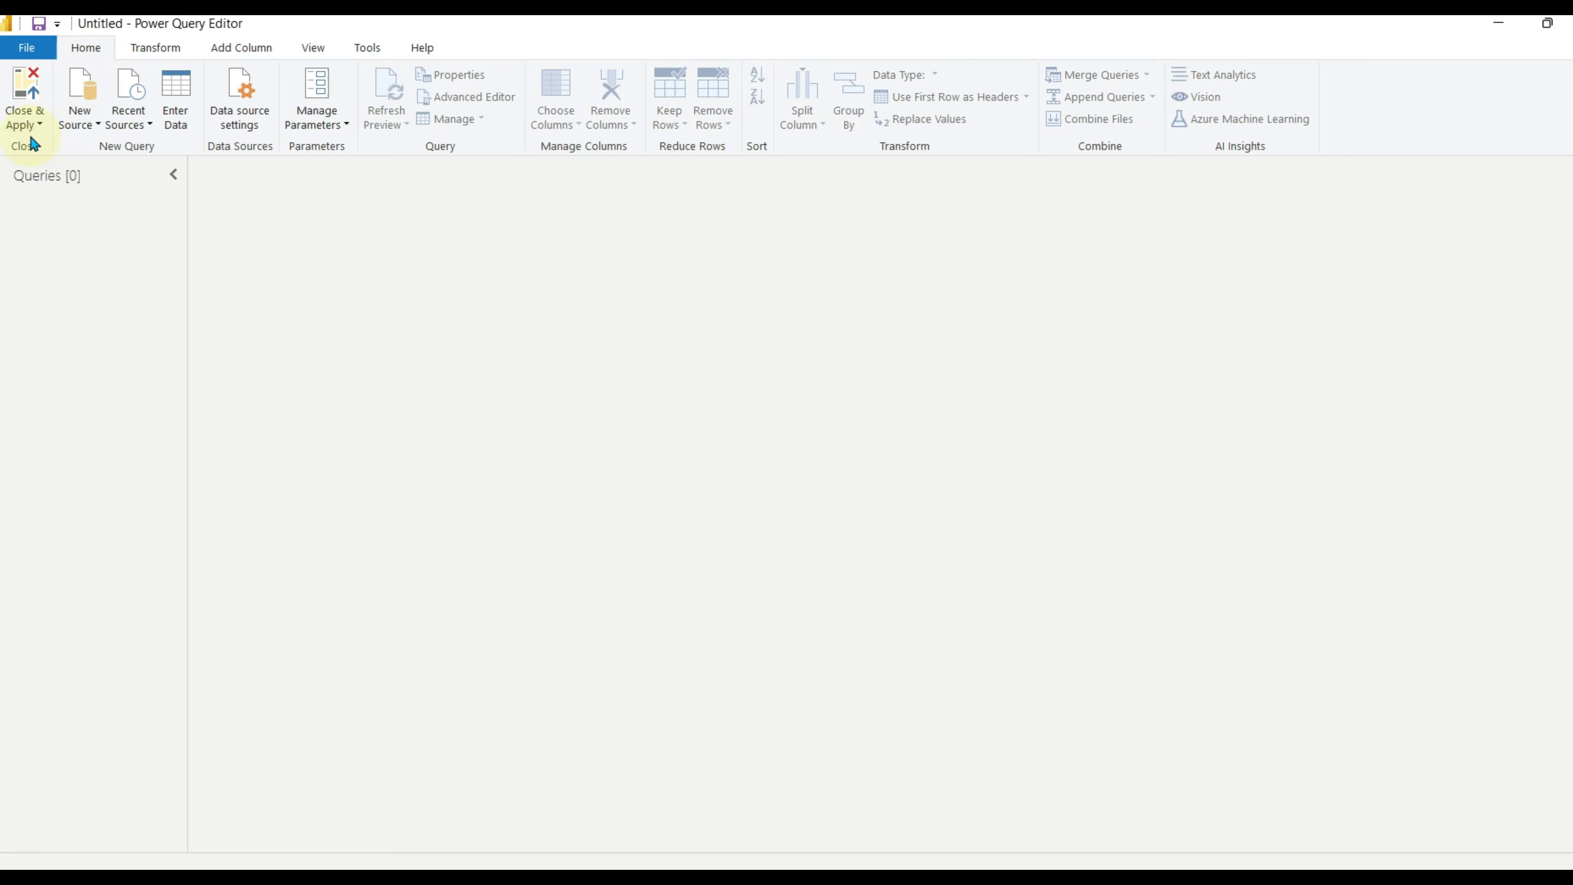
pyautogui.click(25, 121)
pyautogui.click(64, 193)
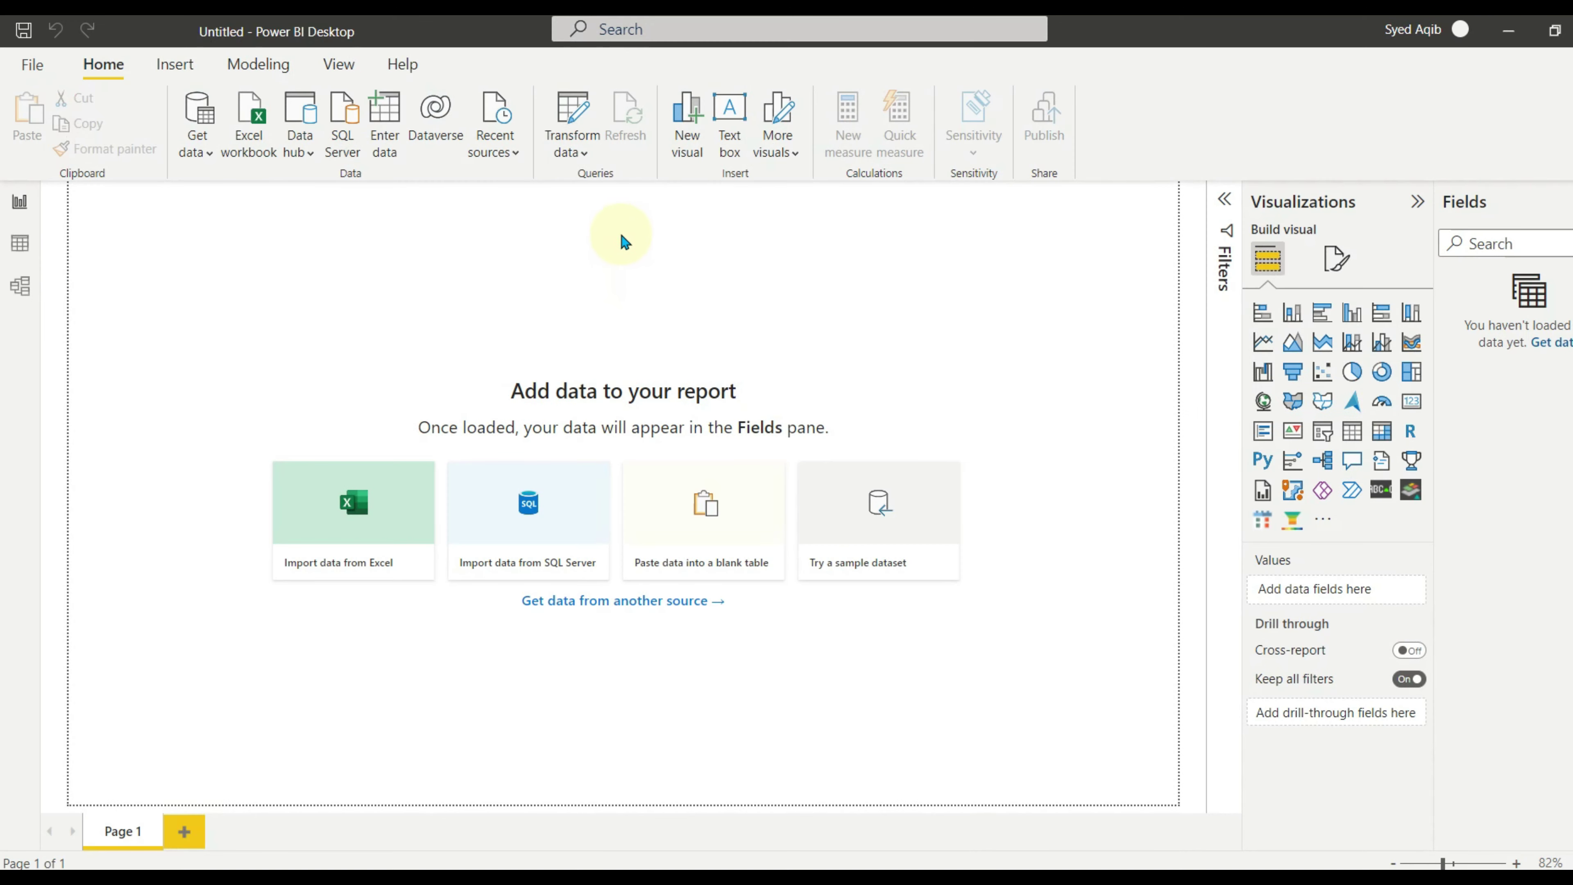
# Step: Load the financials sample table via Help > Examples and open it for transforming
pyautogui.click(402, 64)
pyautogui.click(678, 145)
pyautogui.click(709, 188)
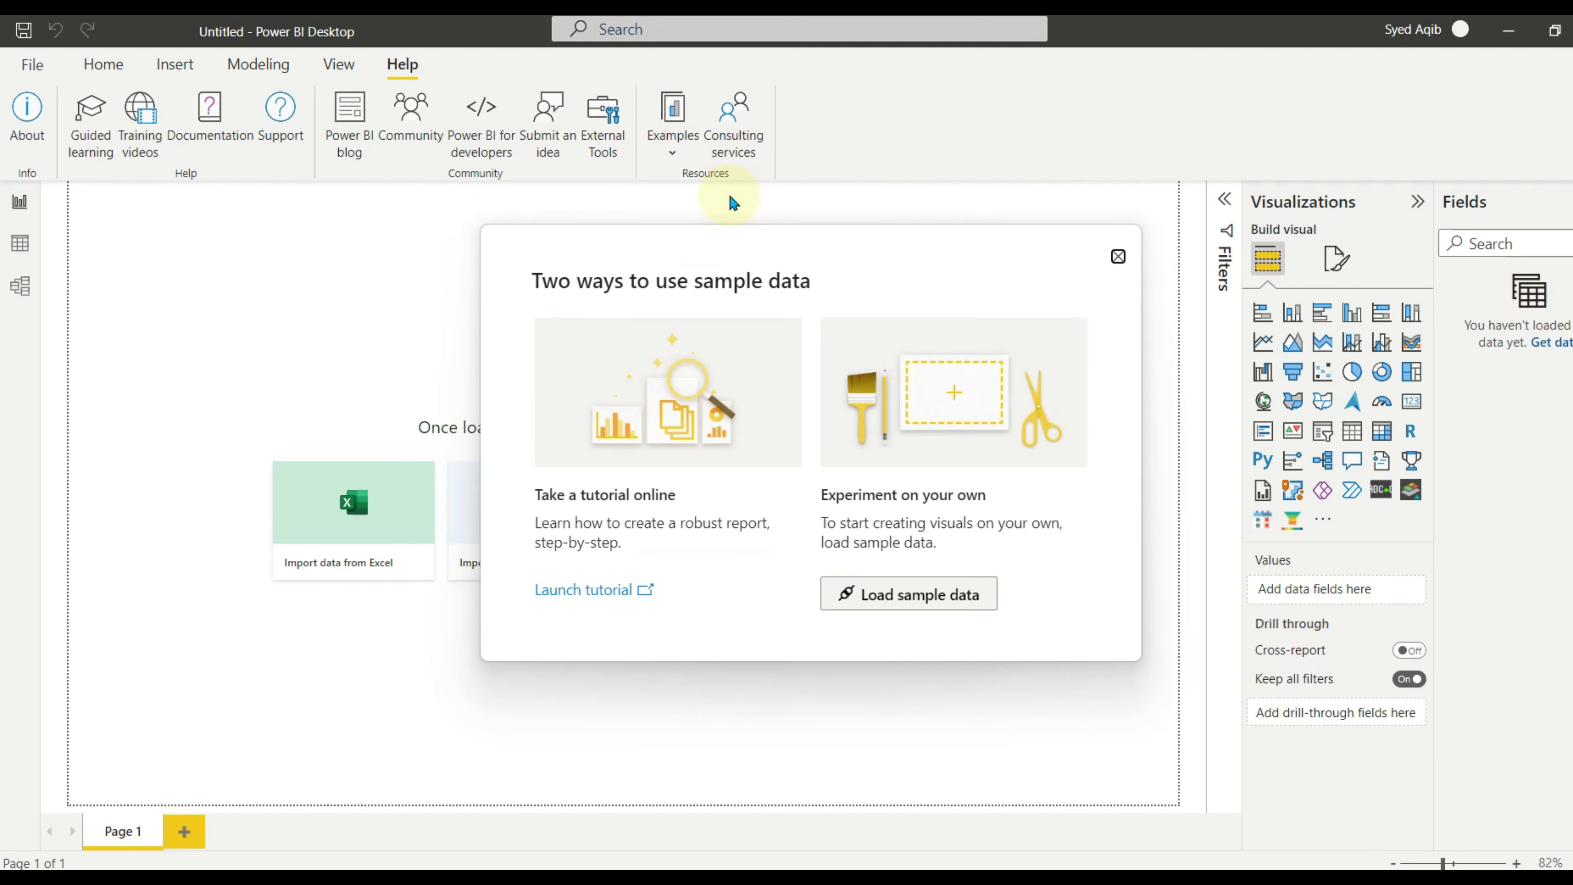
pyautogui.click(901, 600)
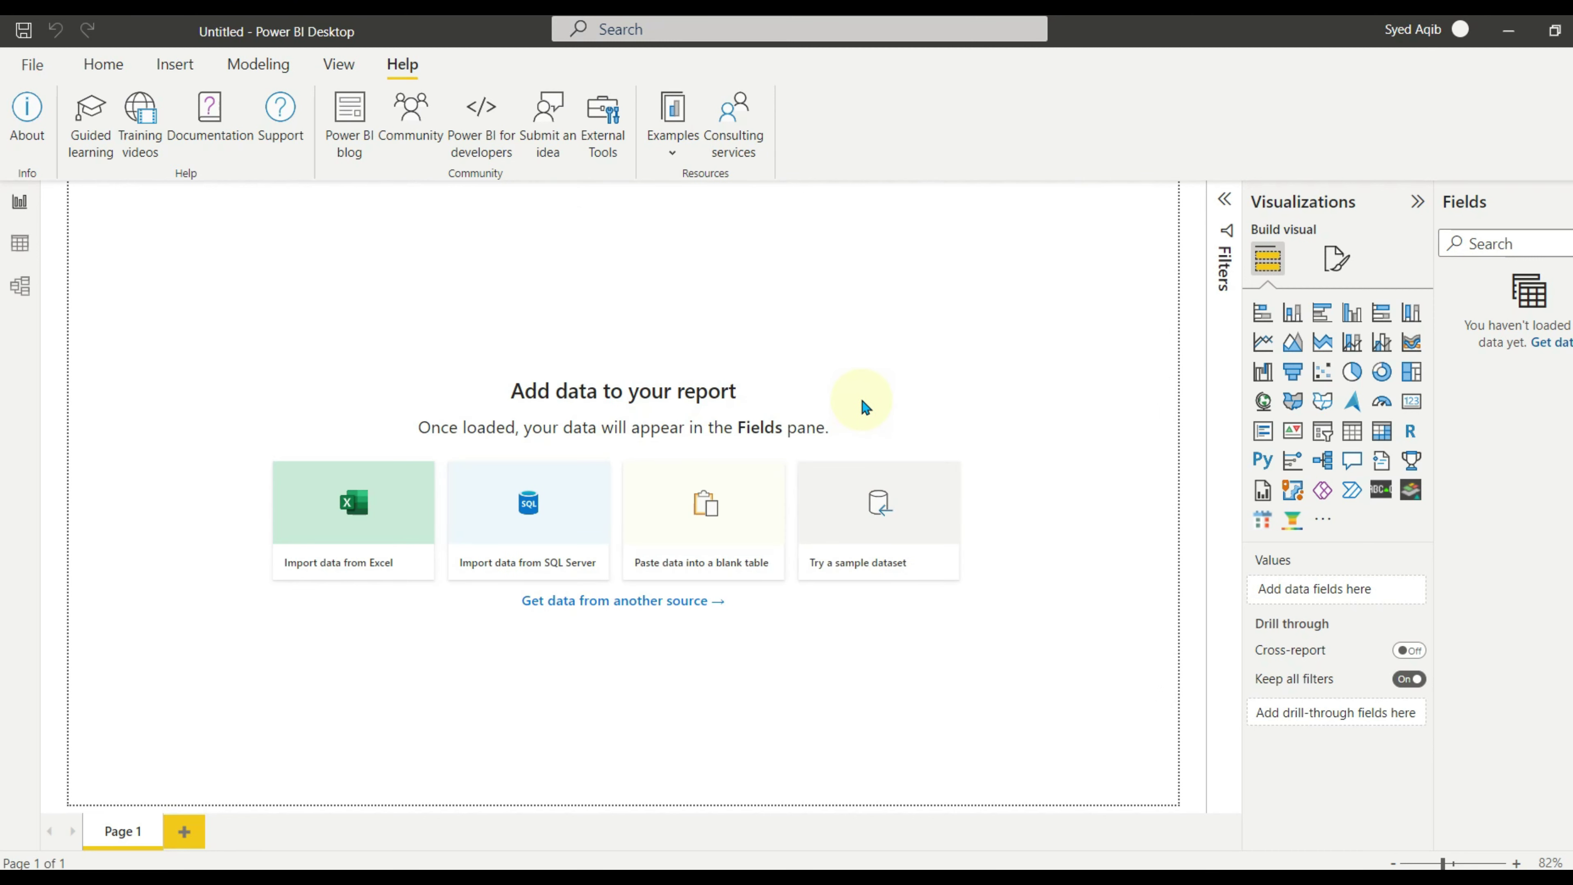
pyautogui.click(411, 249)
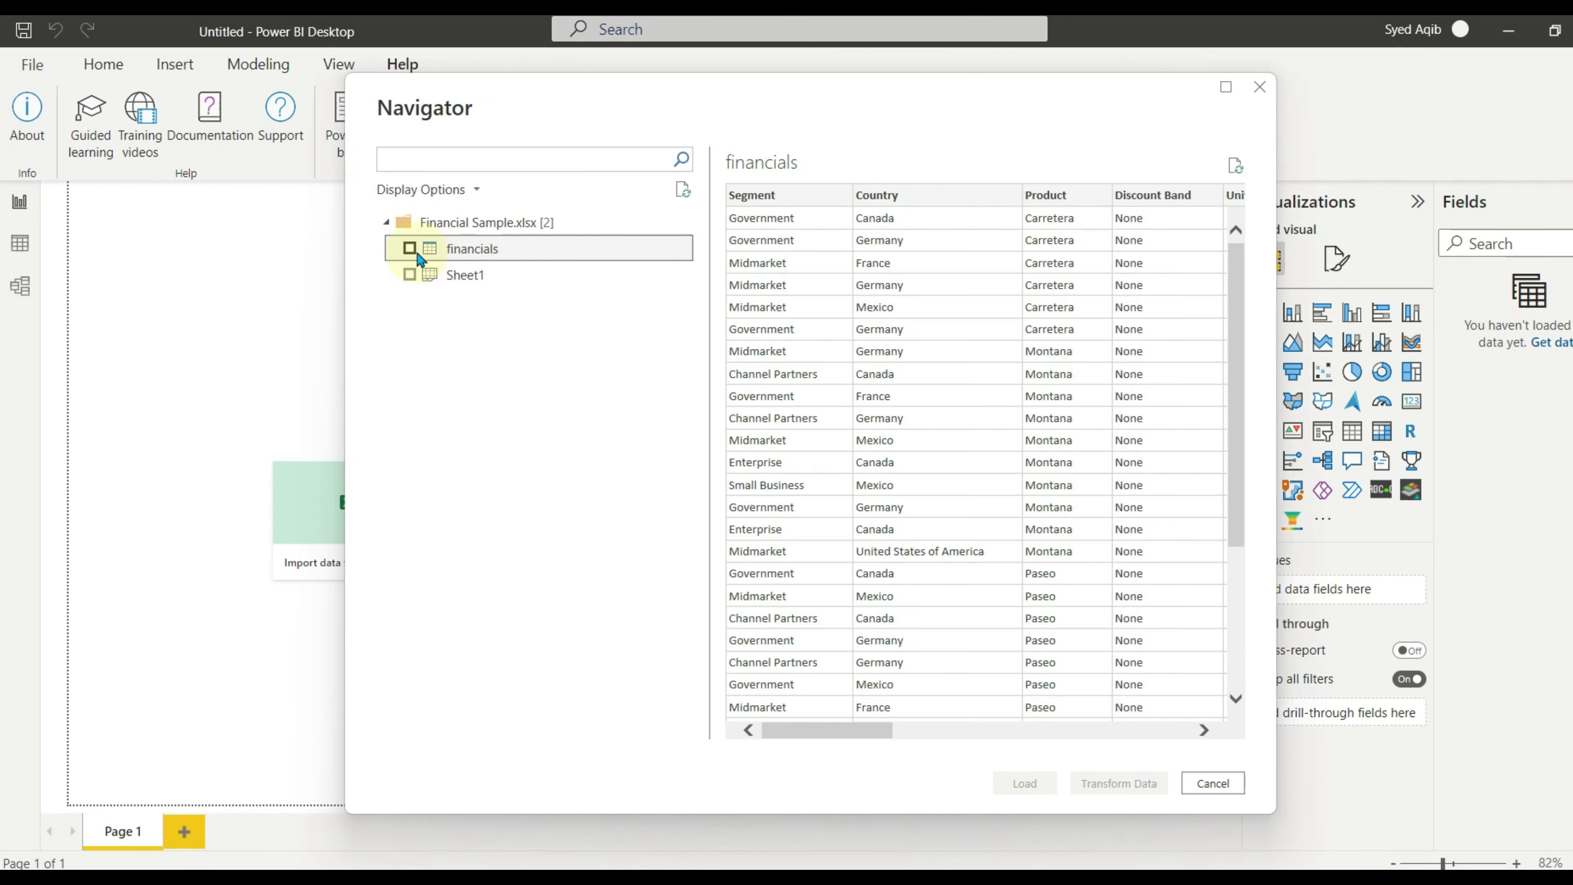
pyautogui.click(1114, 785)
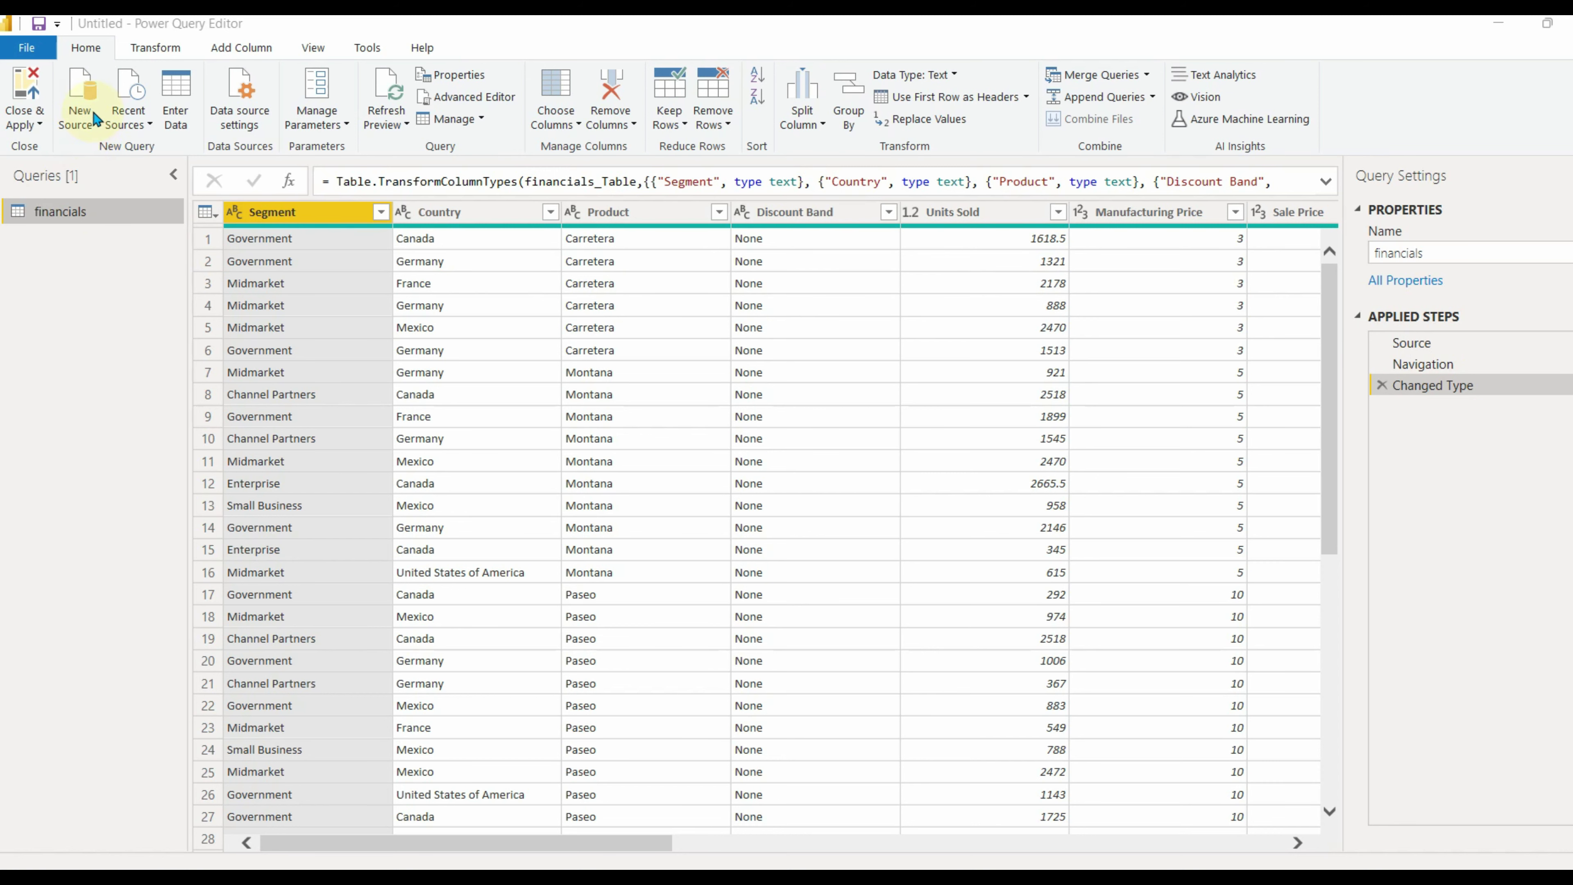
pyautogui.click(85, 133)
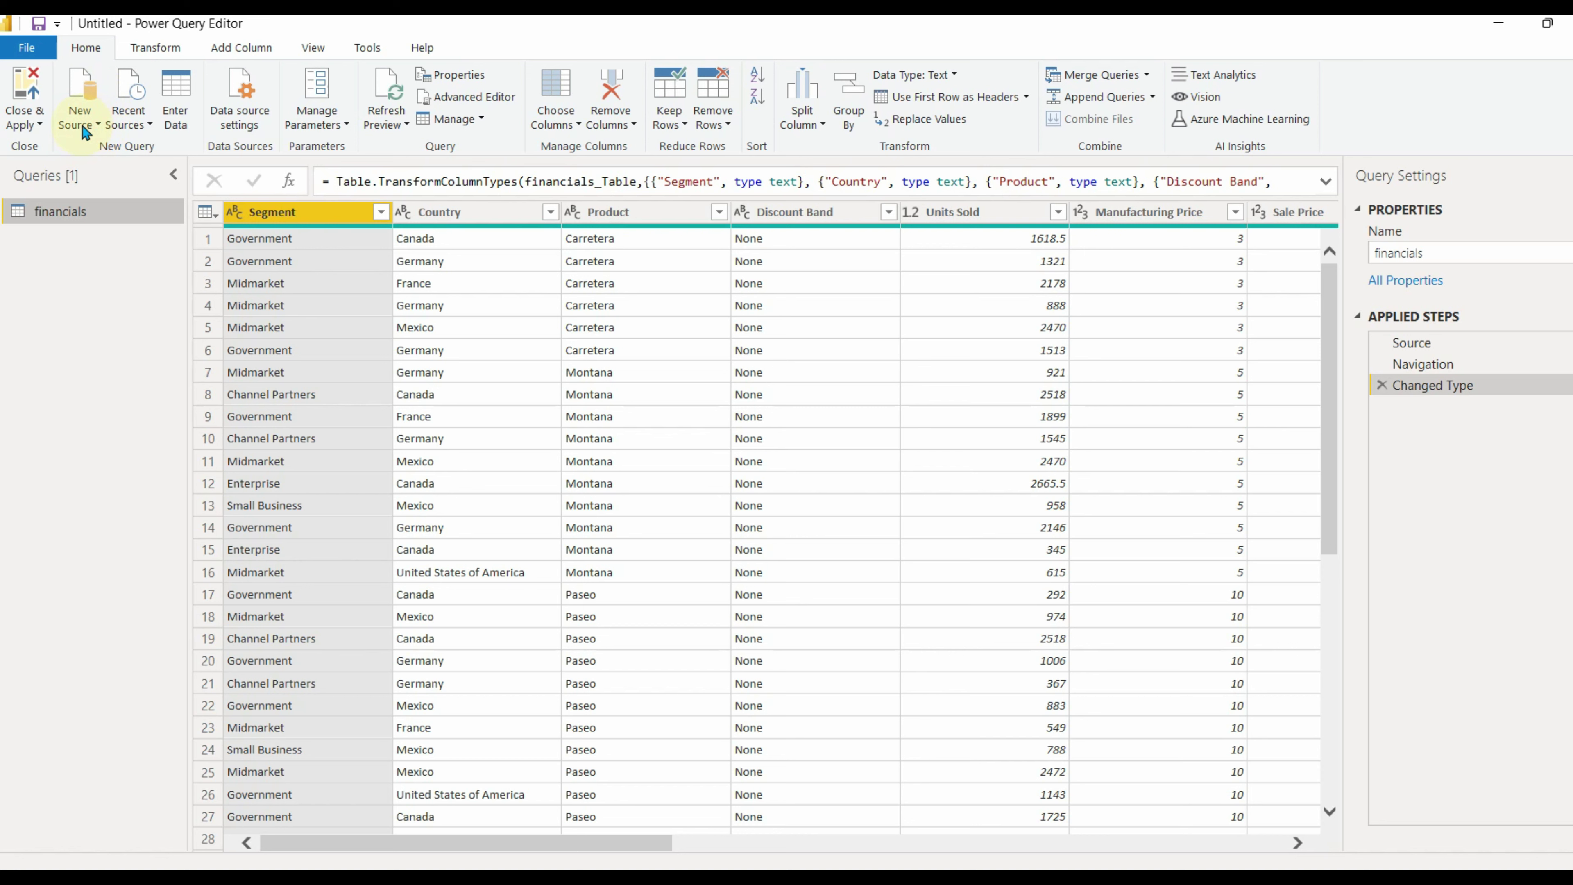
pyautogui.click(85, 130)
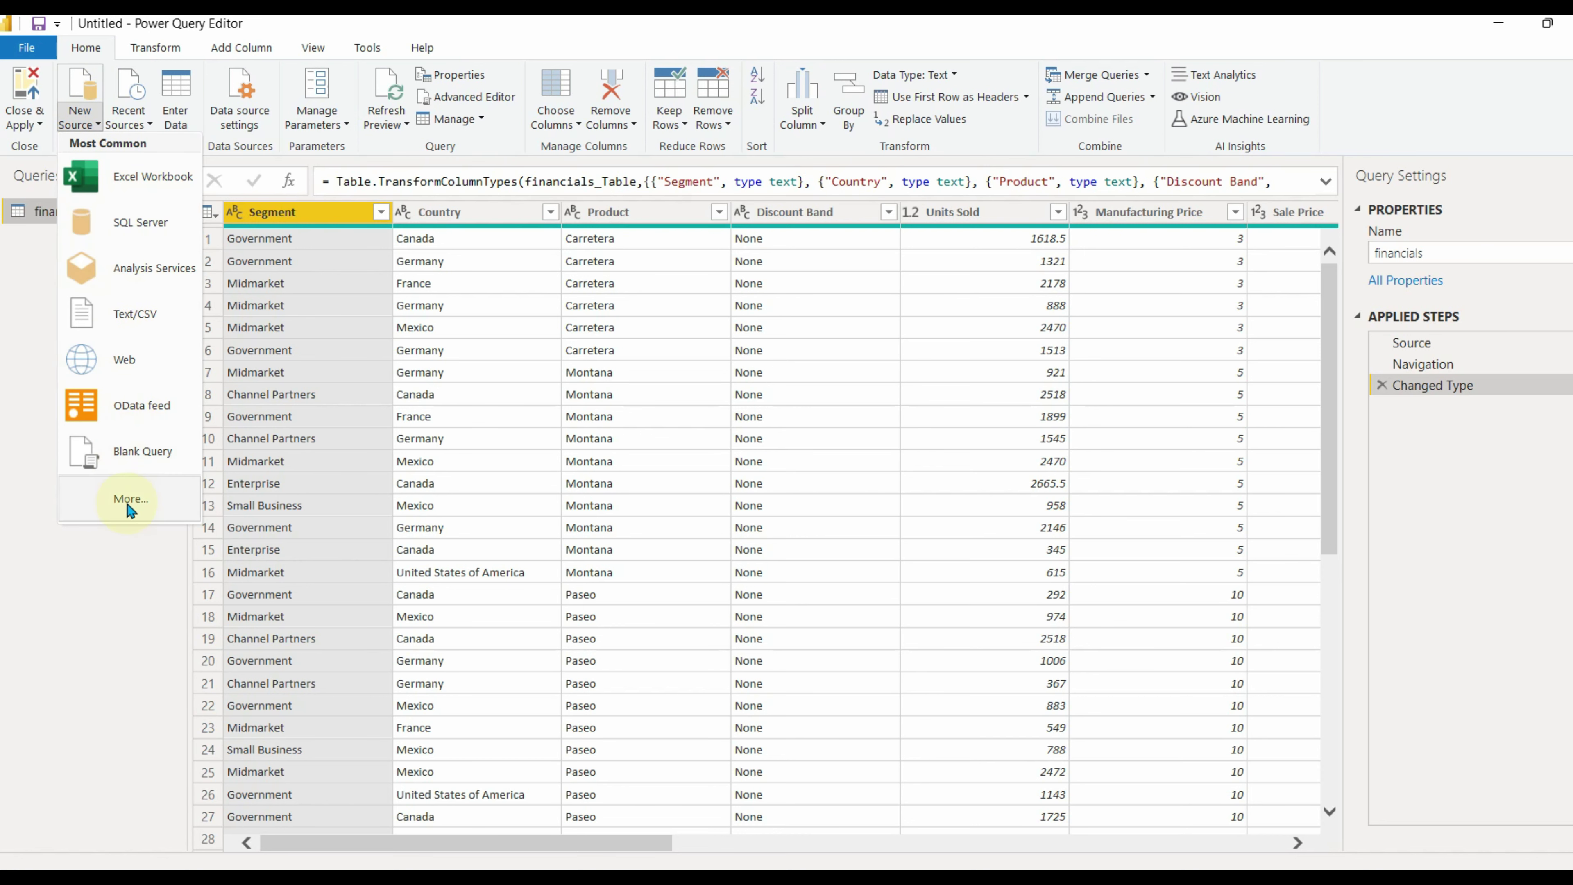
pyautogui.click(114, 548)
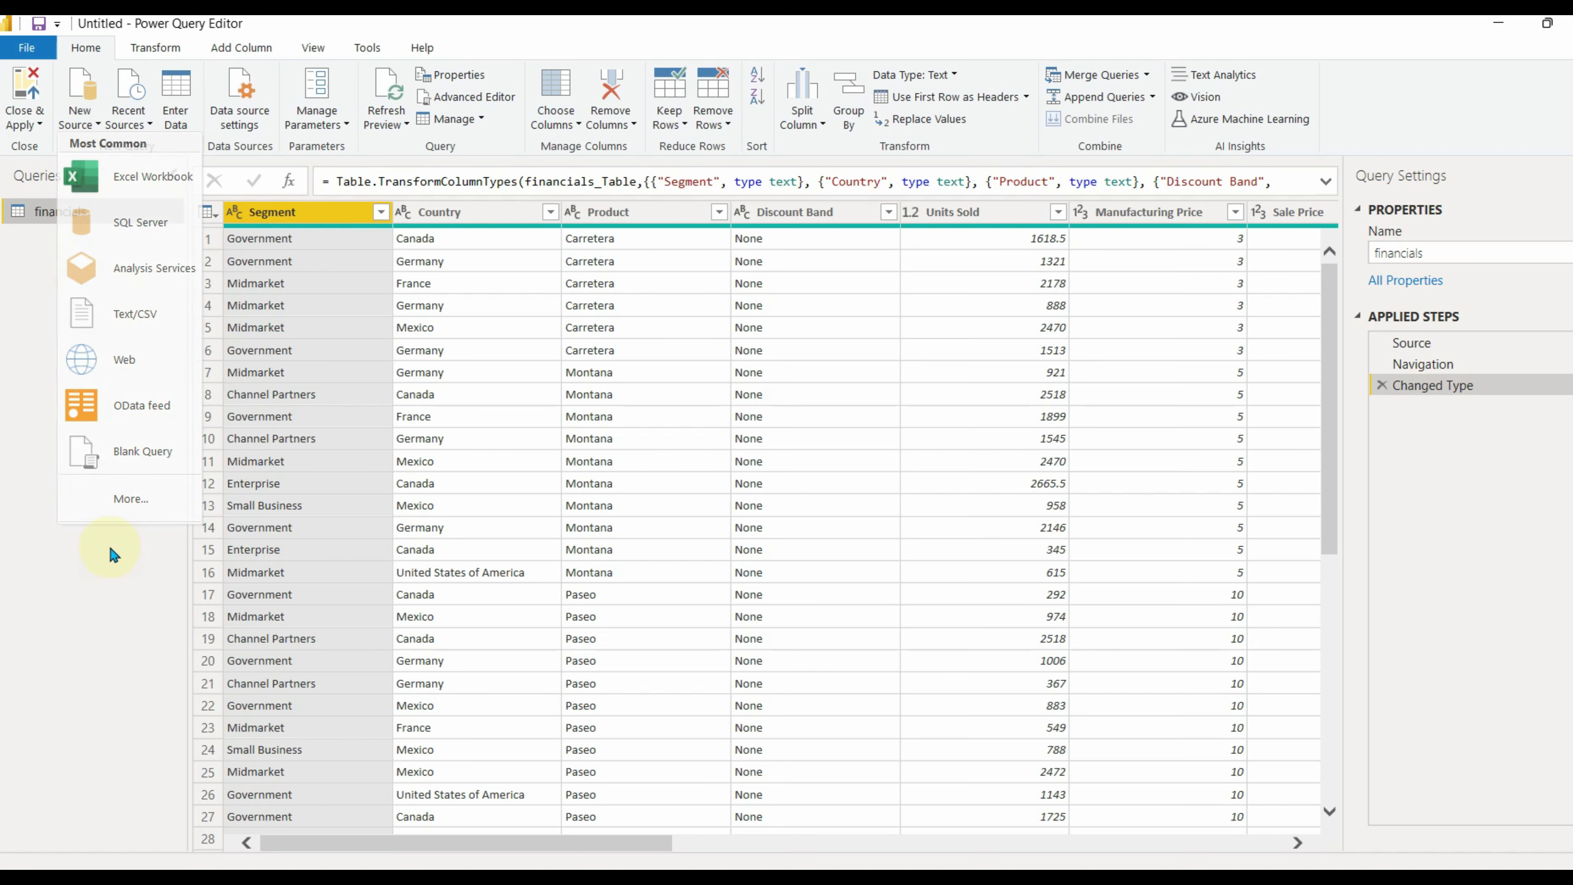
pyautogui.click(128, 118)
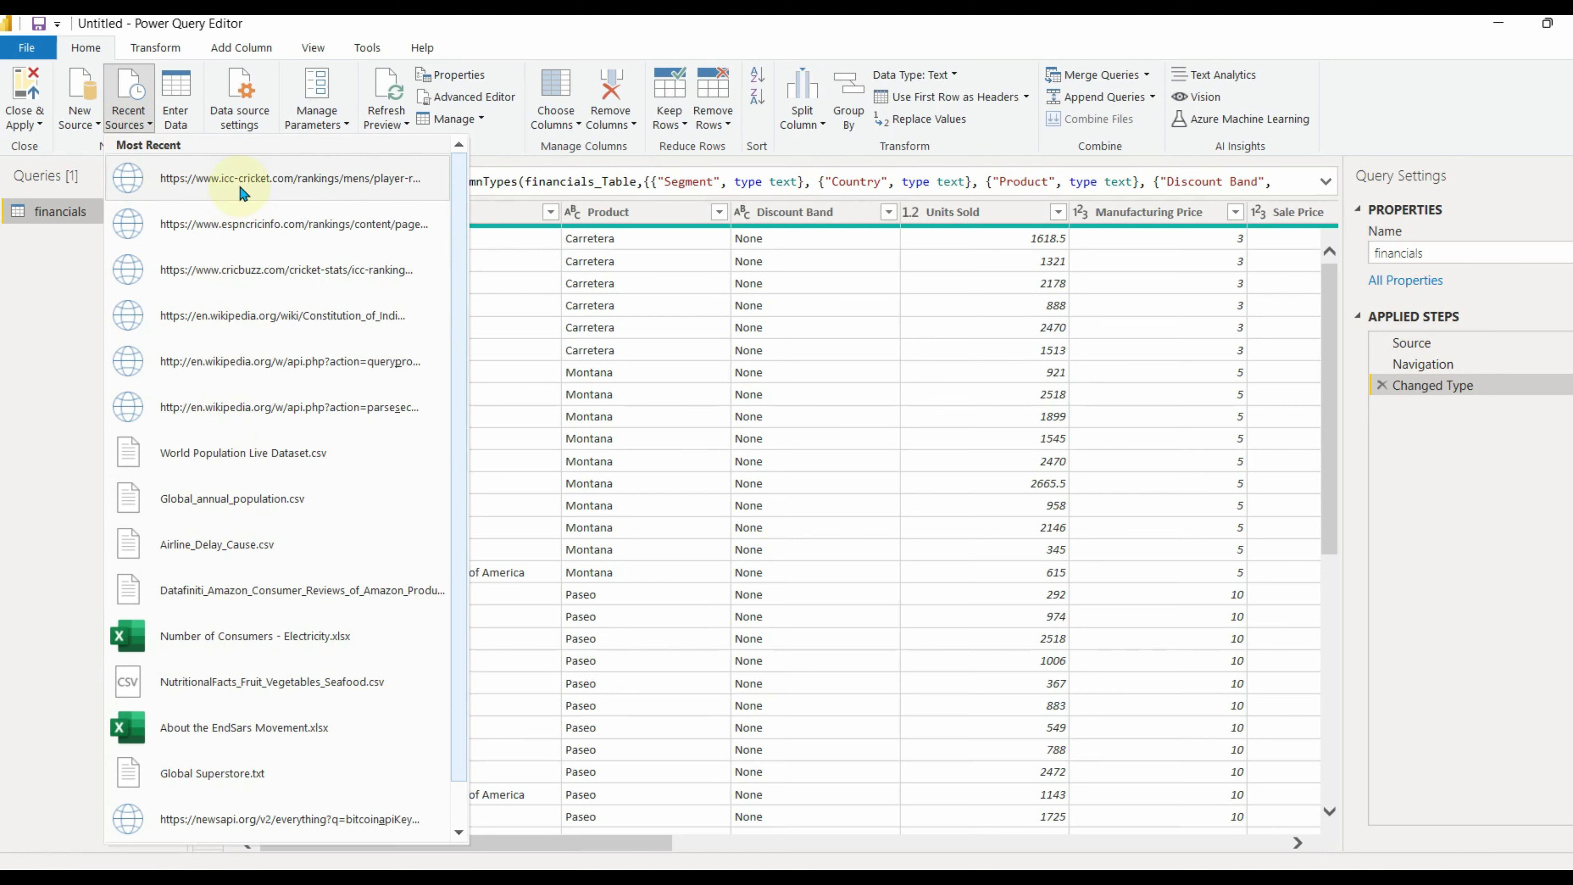
pyautogui.click(71, 273)
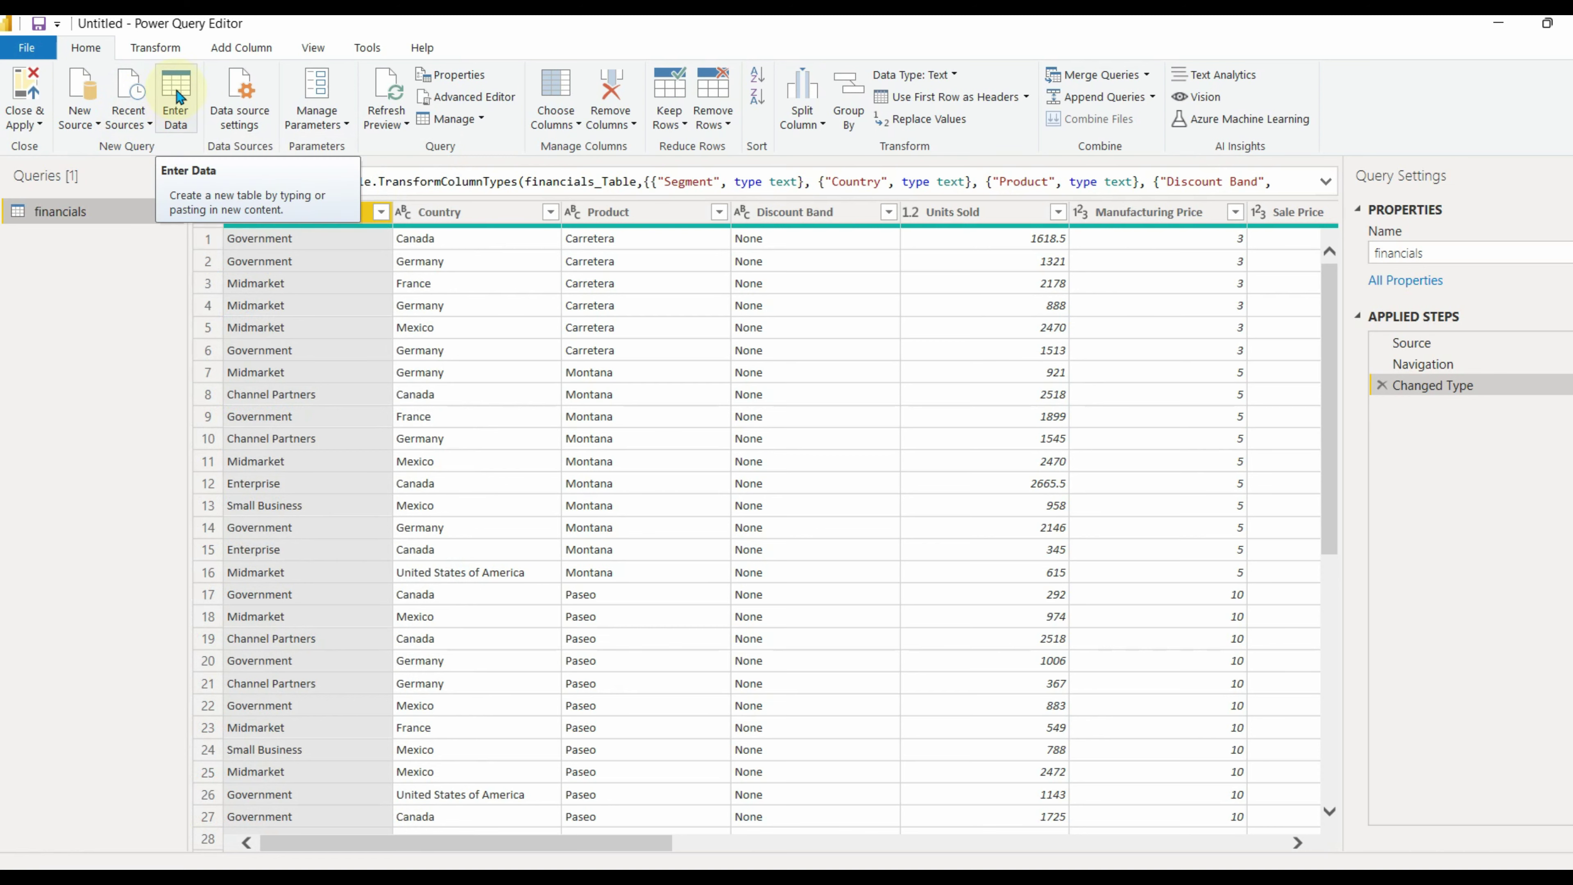
# Step: Start an entered-data table named Sample with first column Column A holding Test
pyautogui.click(180, 89)
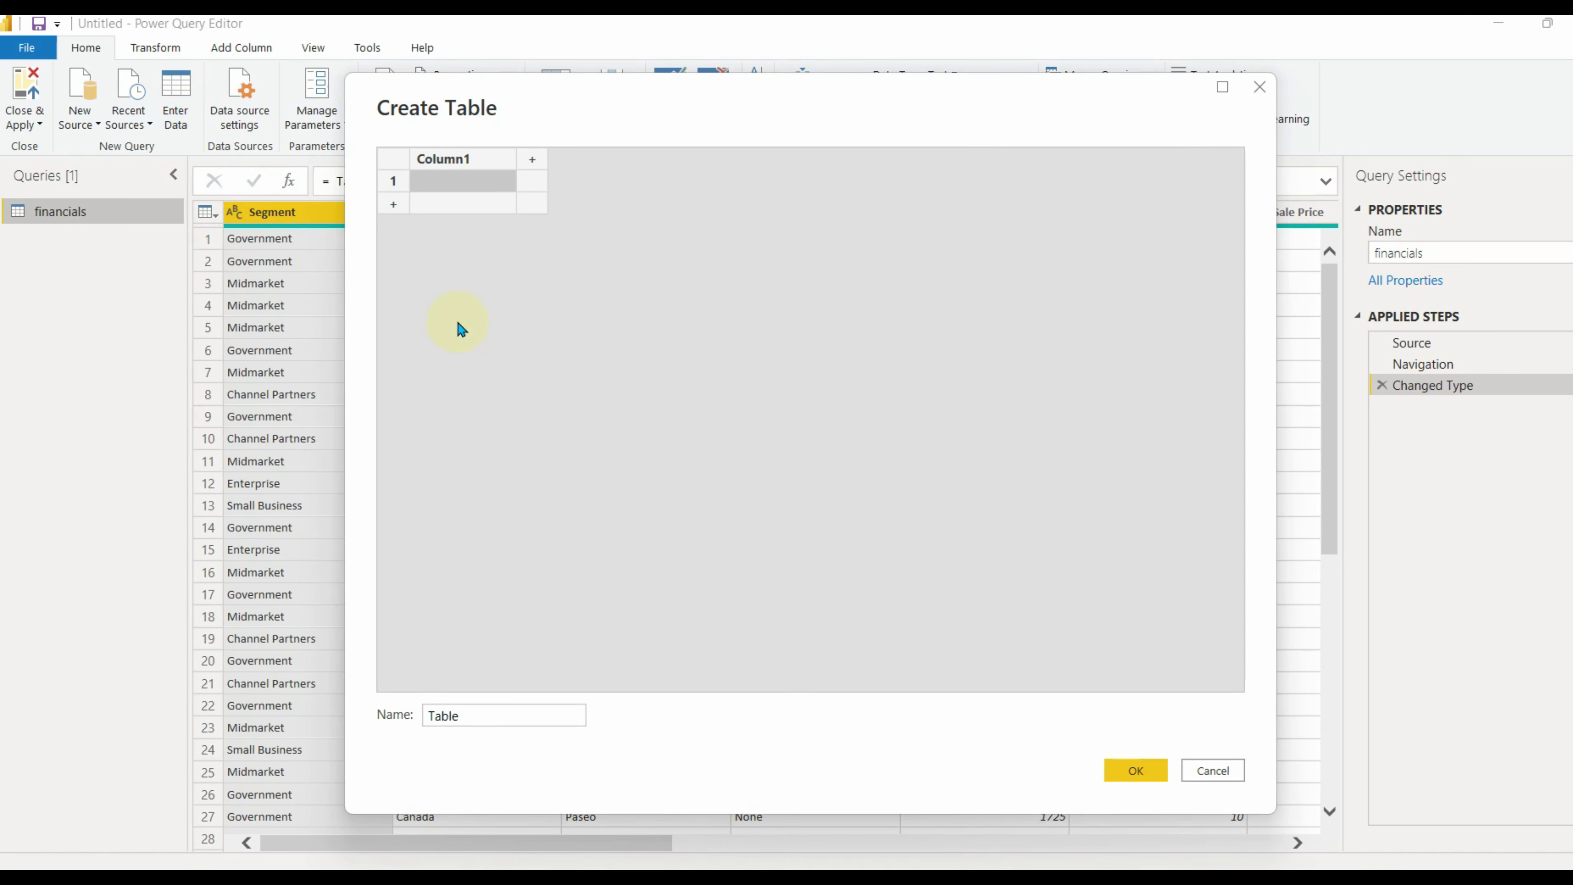
pyautogui.moveTo(491, 715); pyautogui.dragTo(379, 714)
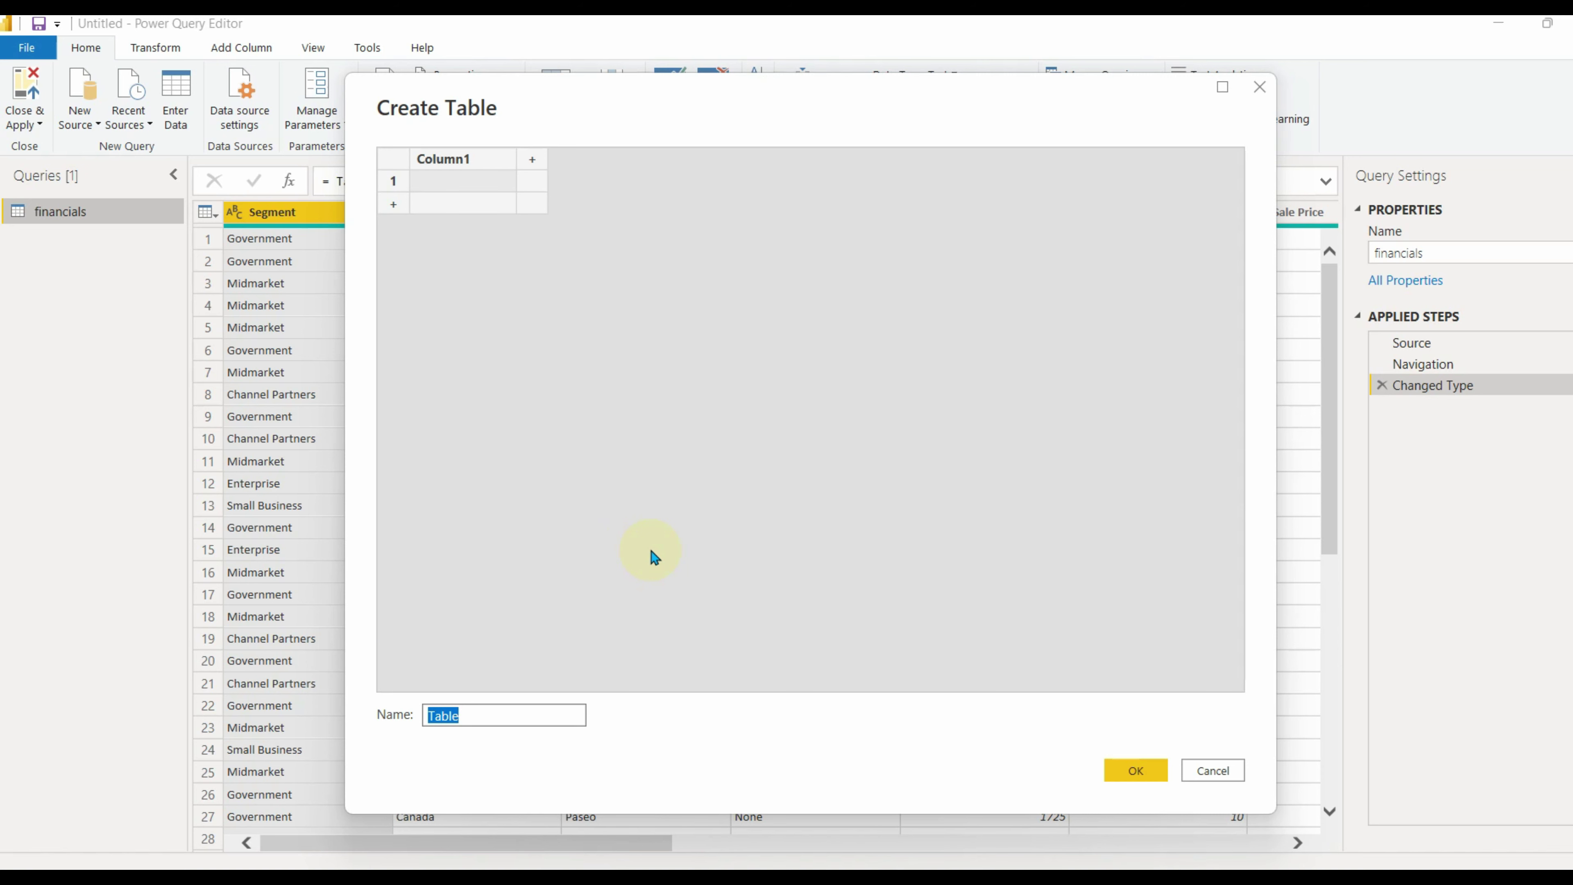
pyautogui.write('Sample')
pyautogui.doubleClick(480, 159)
pyautogui.write('Column A')
pyautogui.click(484, 181)
pyautogui.write('Test')
# Step: Add Column B with value 123, remove the empty extra row, and create the query
pyautogui.click(532, 160)
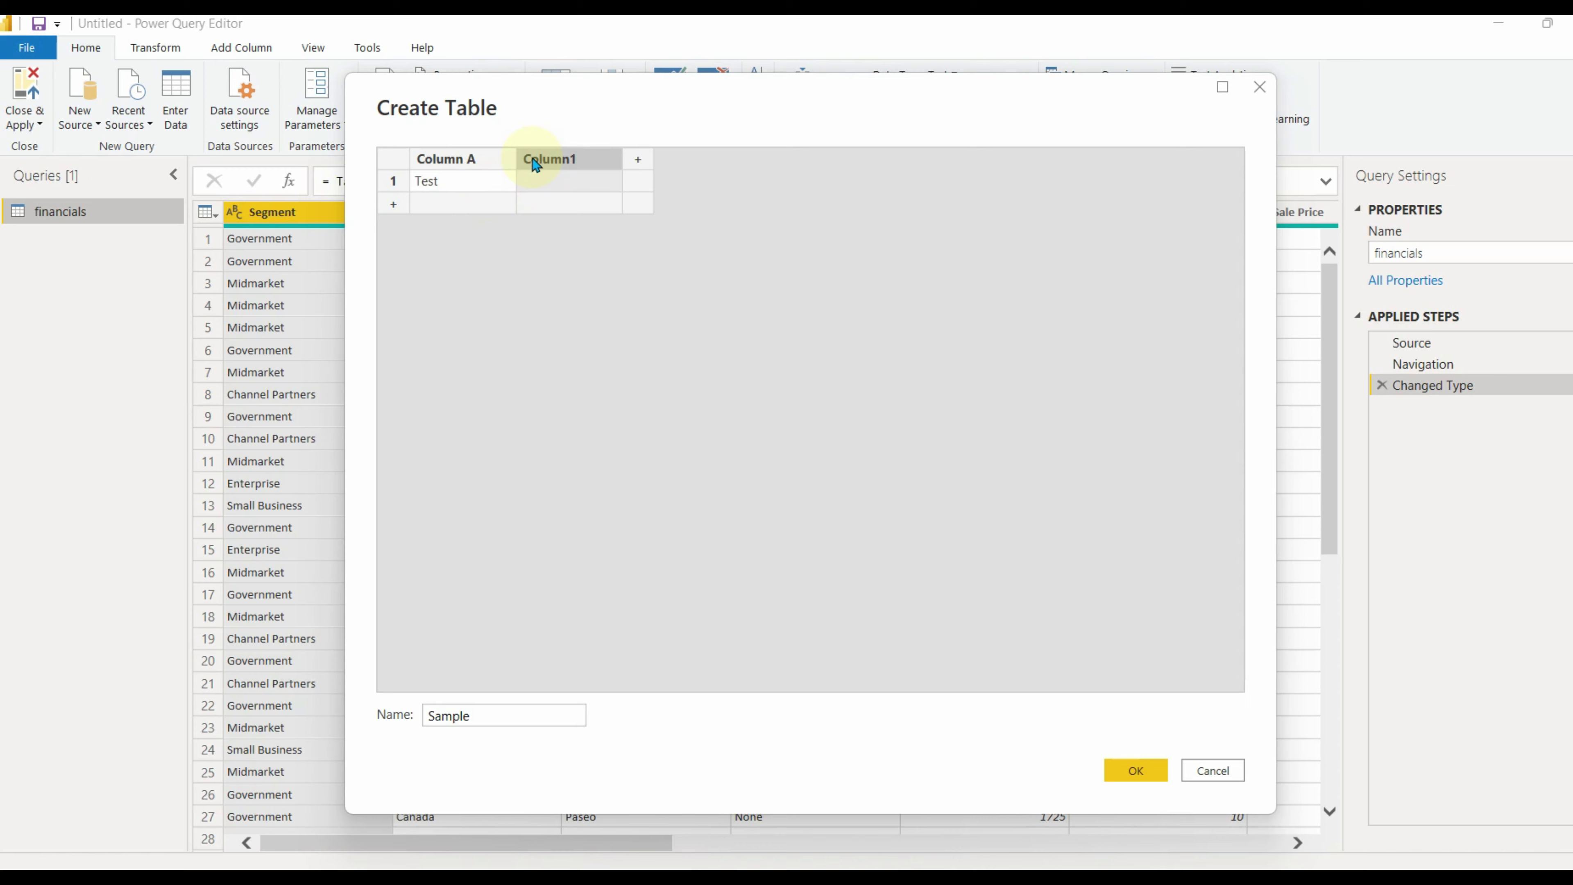
pyautogui.doubleClick(536, 160)
pyautogui.write('Column B')
pyautogui.click(586, 181)
pyautogui.write('123')
pyautogui.click(442, 204)
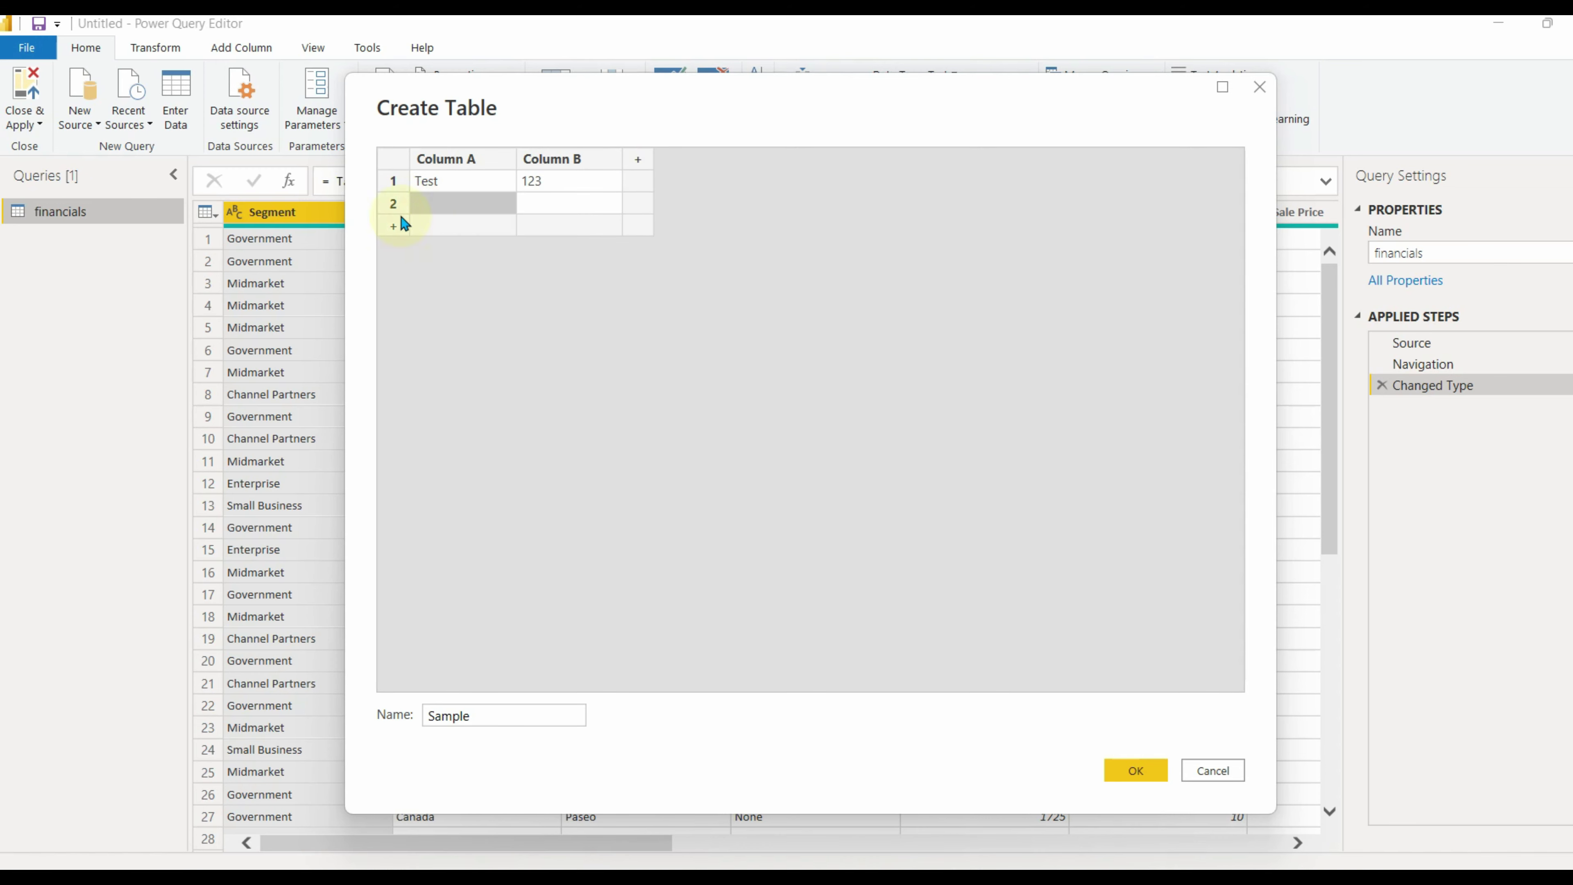
pyautogui.rightClick(397, 205)
pyautogui.click(461, 309)
pyautogui.click(1121, 774)
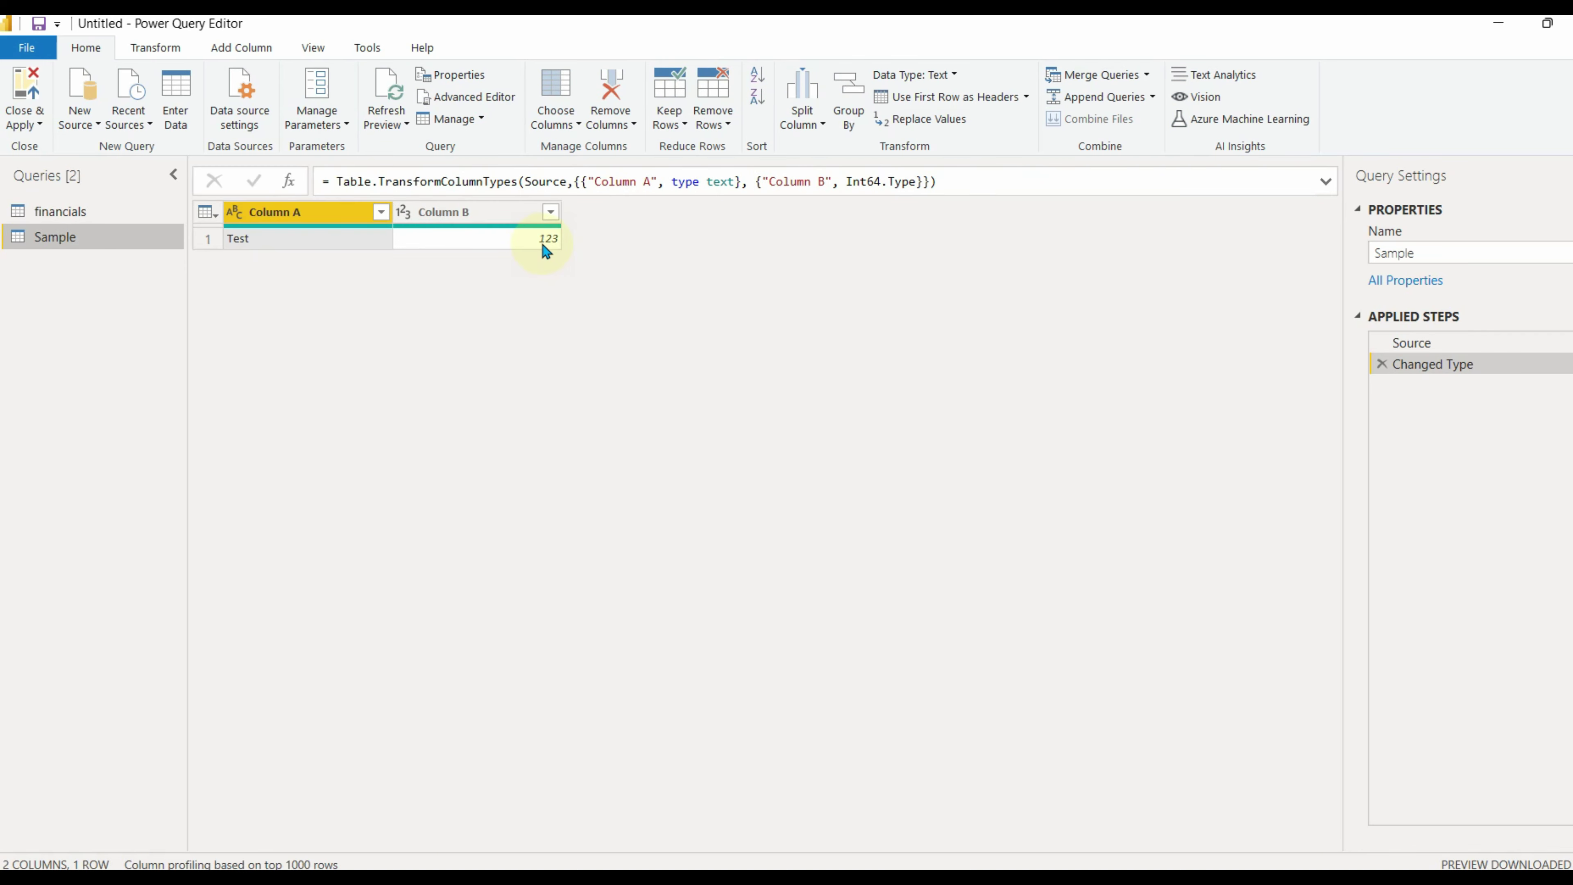
# Step: Select the financials query, dismiss the data source and parameter dialogs, and open Query Properties
pyautogui.click(75, 217)
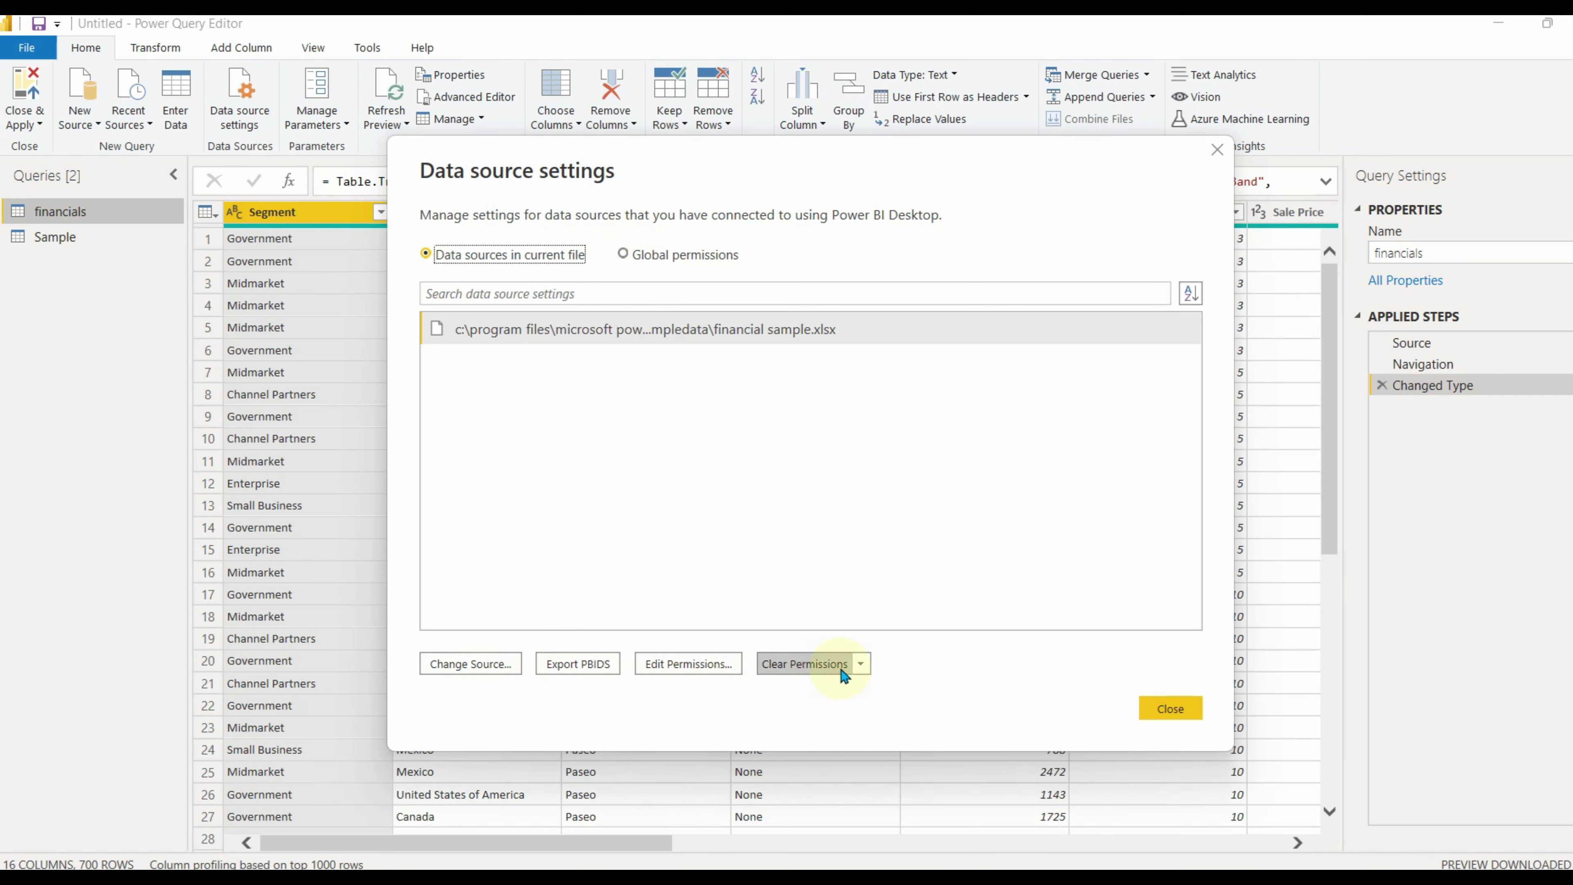
pyautogui.click(1169, 707)
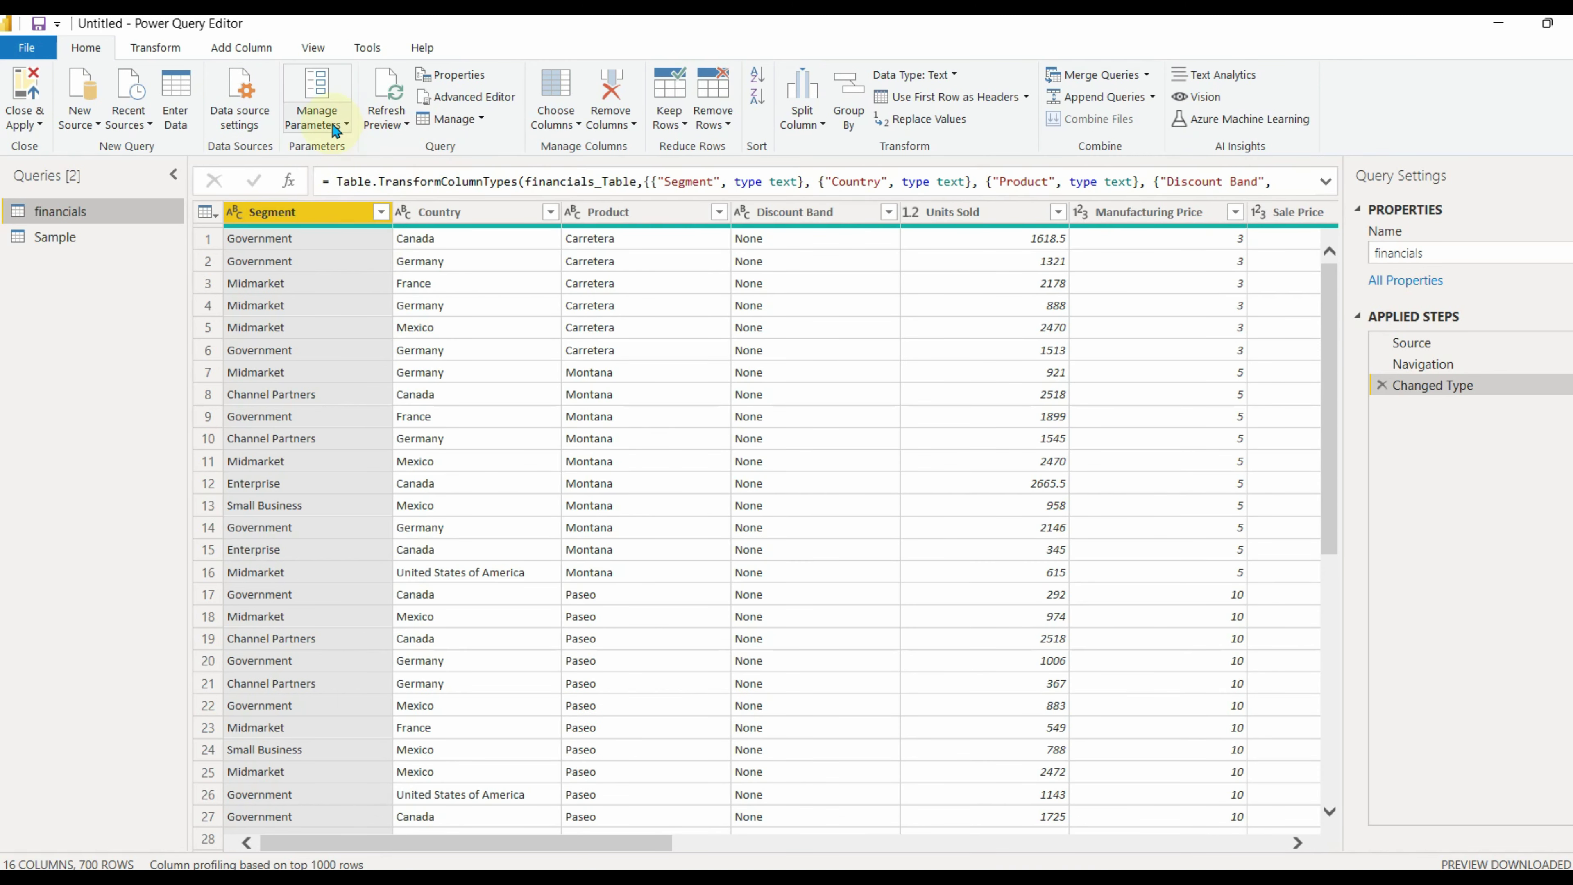
pyautogui.click(317, 118)
pyautogui.click(365, 187)
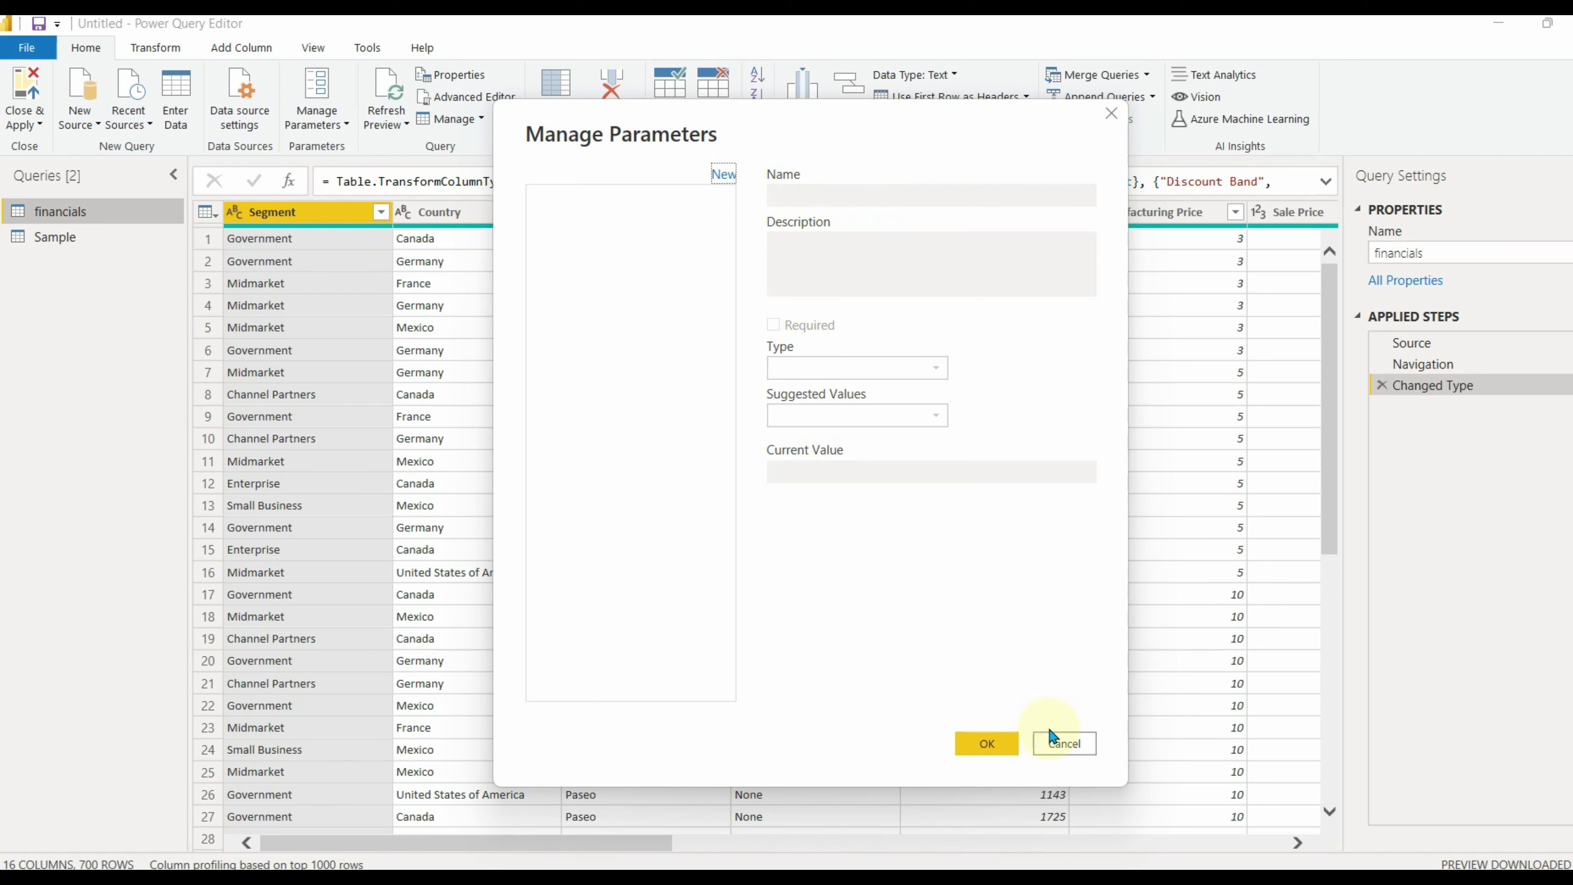
pyautogui.click(1063, 743)
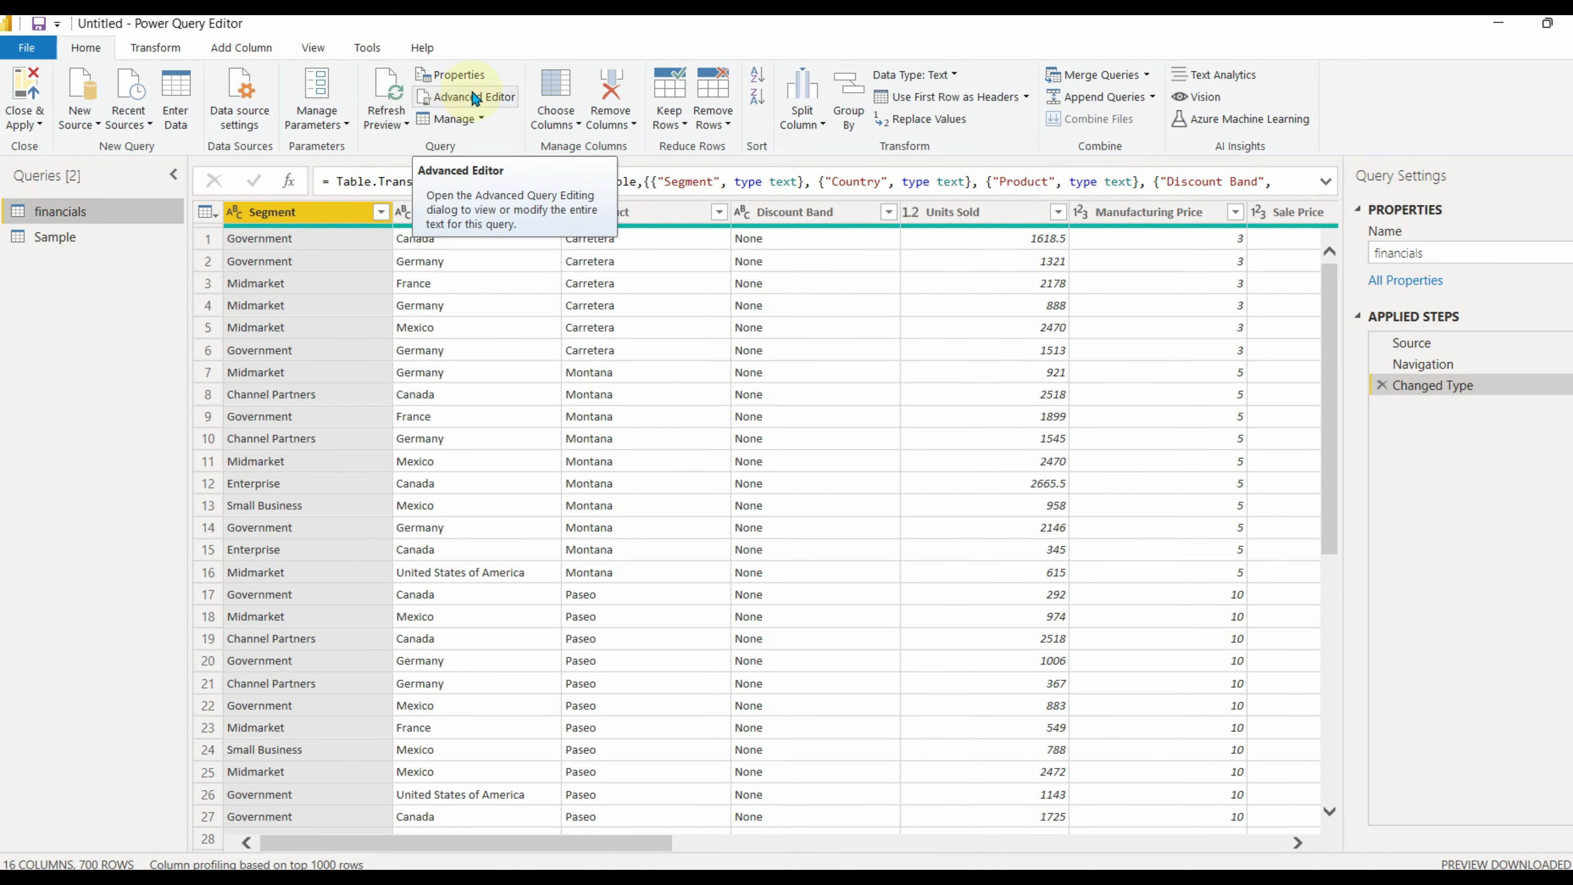
pyautogui.click(449, 75)
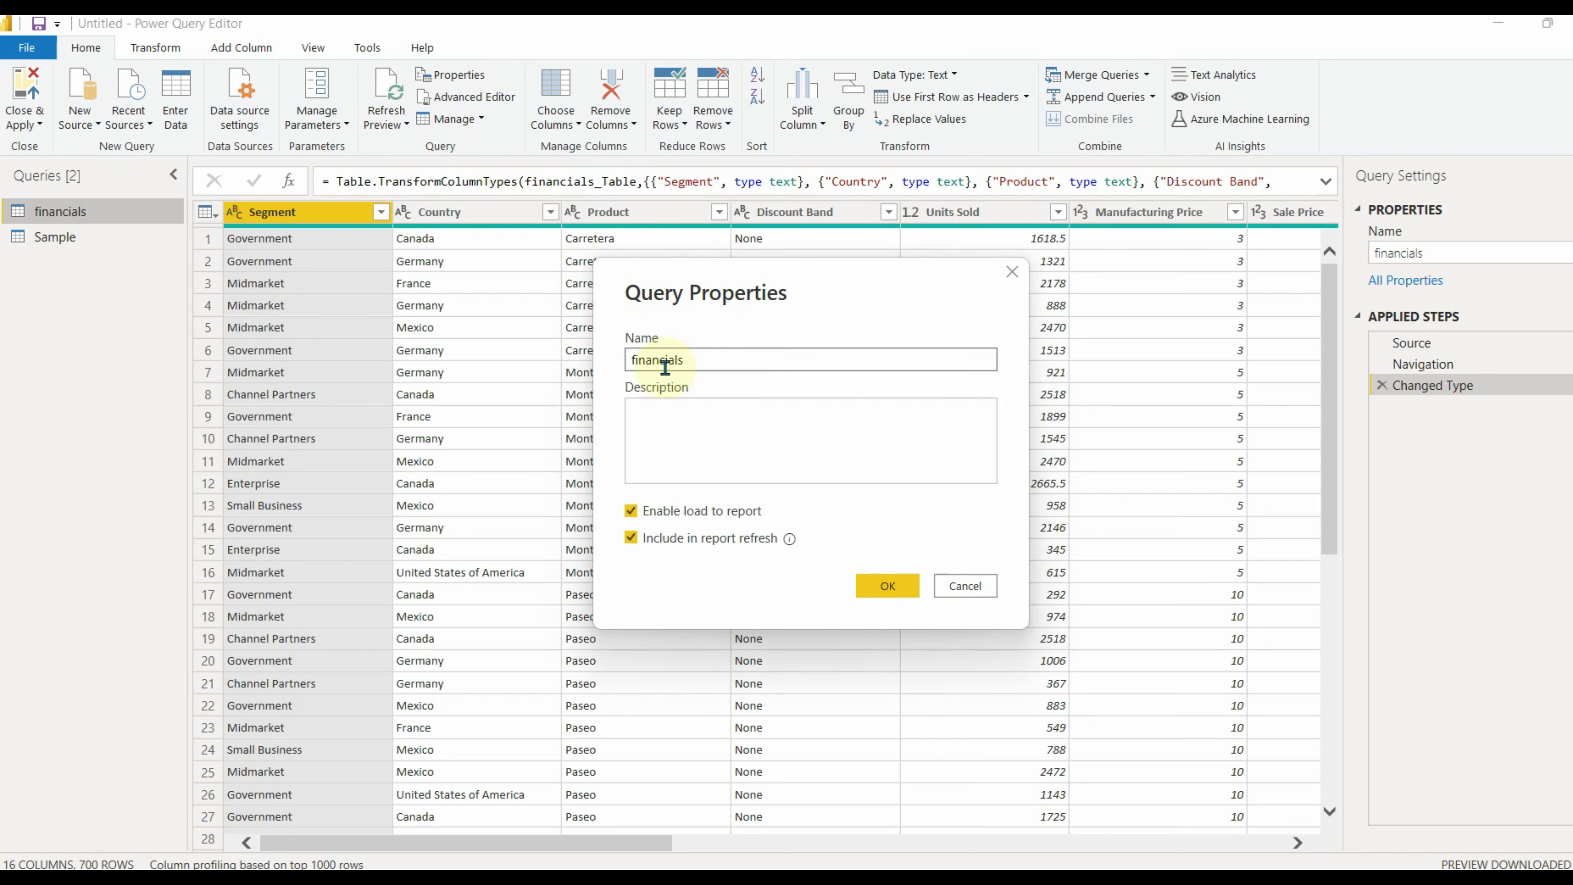
# Step: Change the query name from financials to Financials and confirm the properties
pyautogui.press('BackSpace')
pyautogui.click(892, 586)
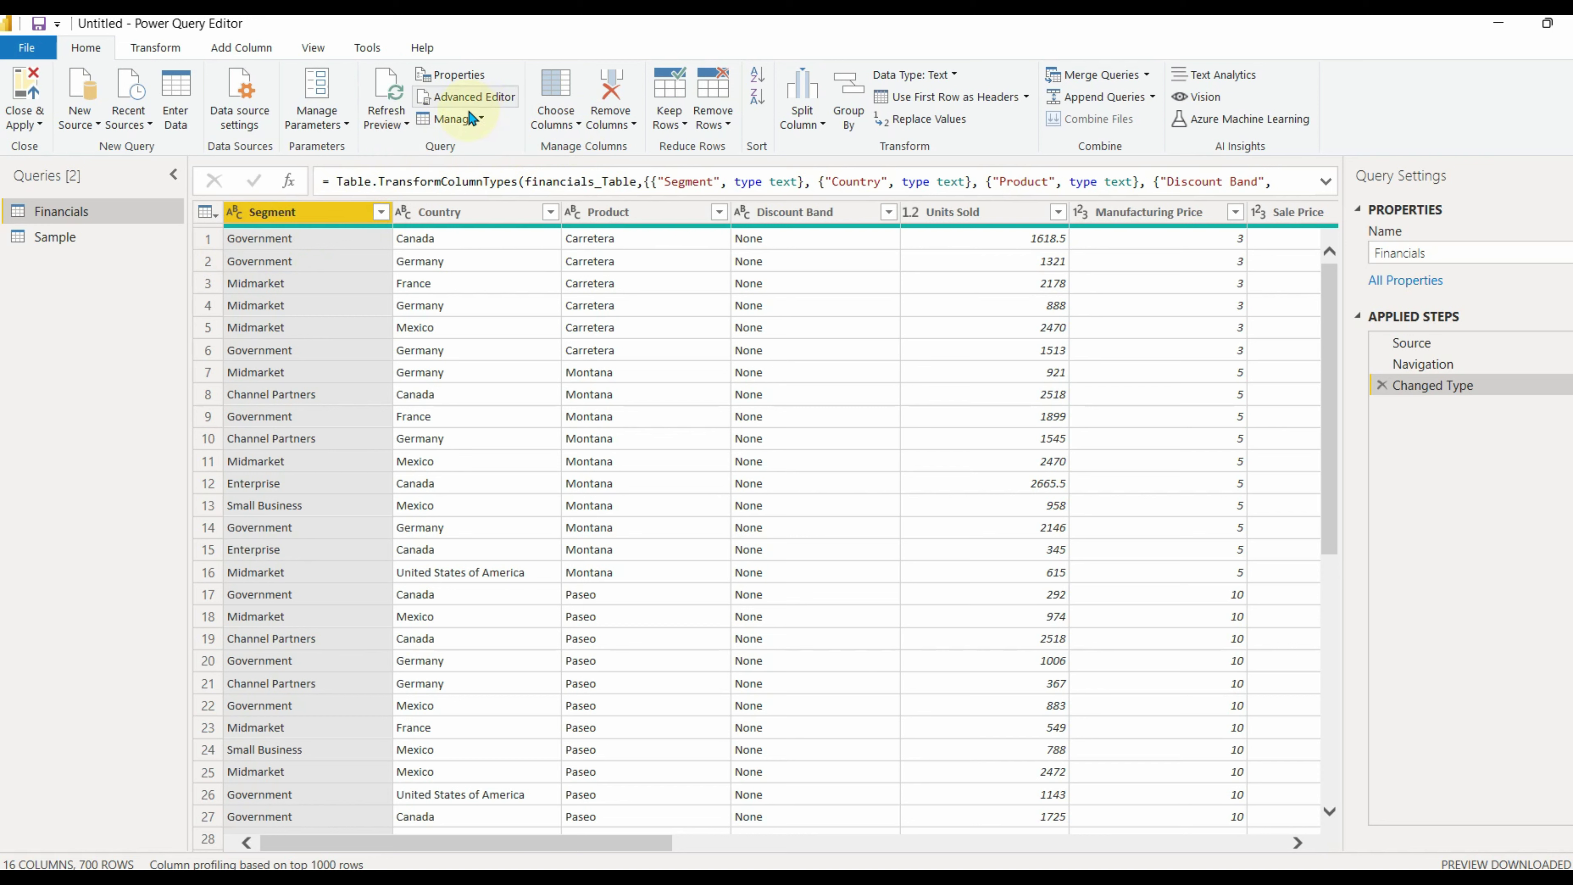
pyautogui.click(483, 120)
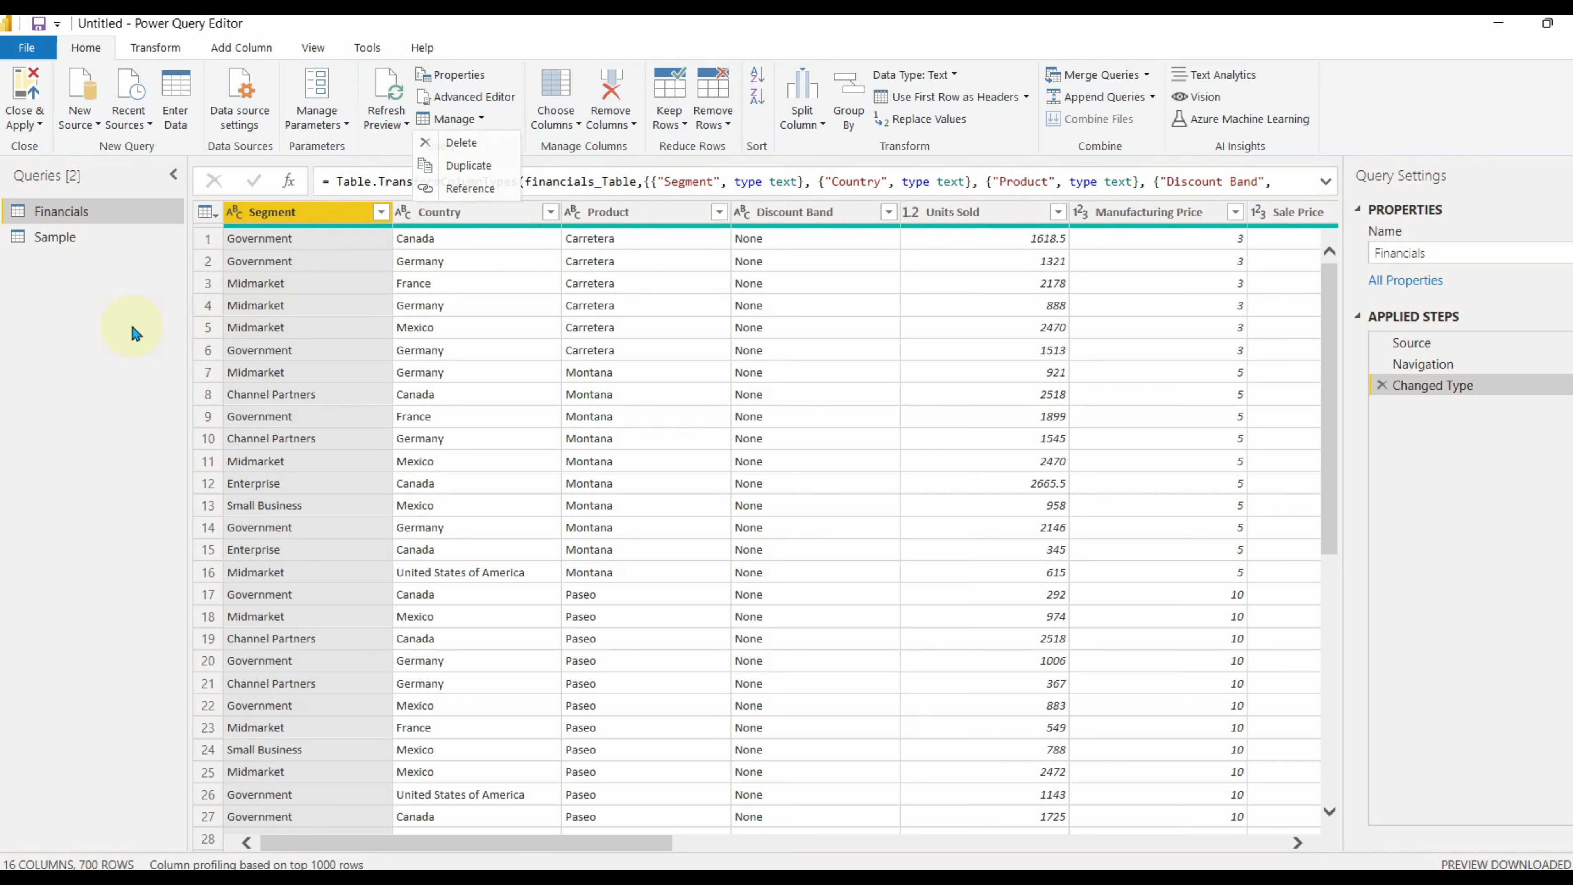
pyautogui.click(450, 118)
pyautogui.click(450, 118)
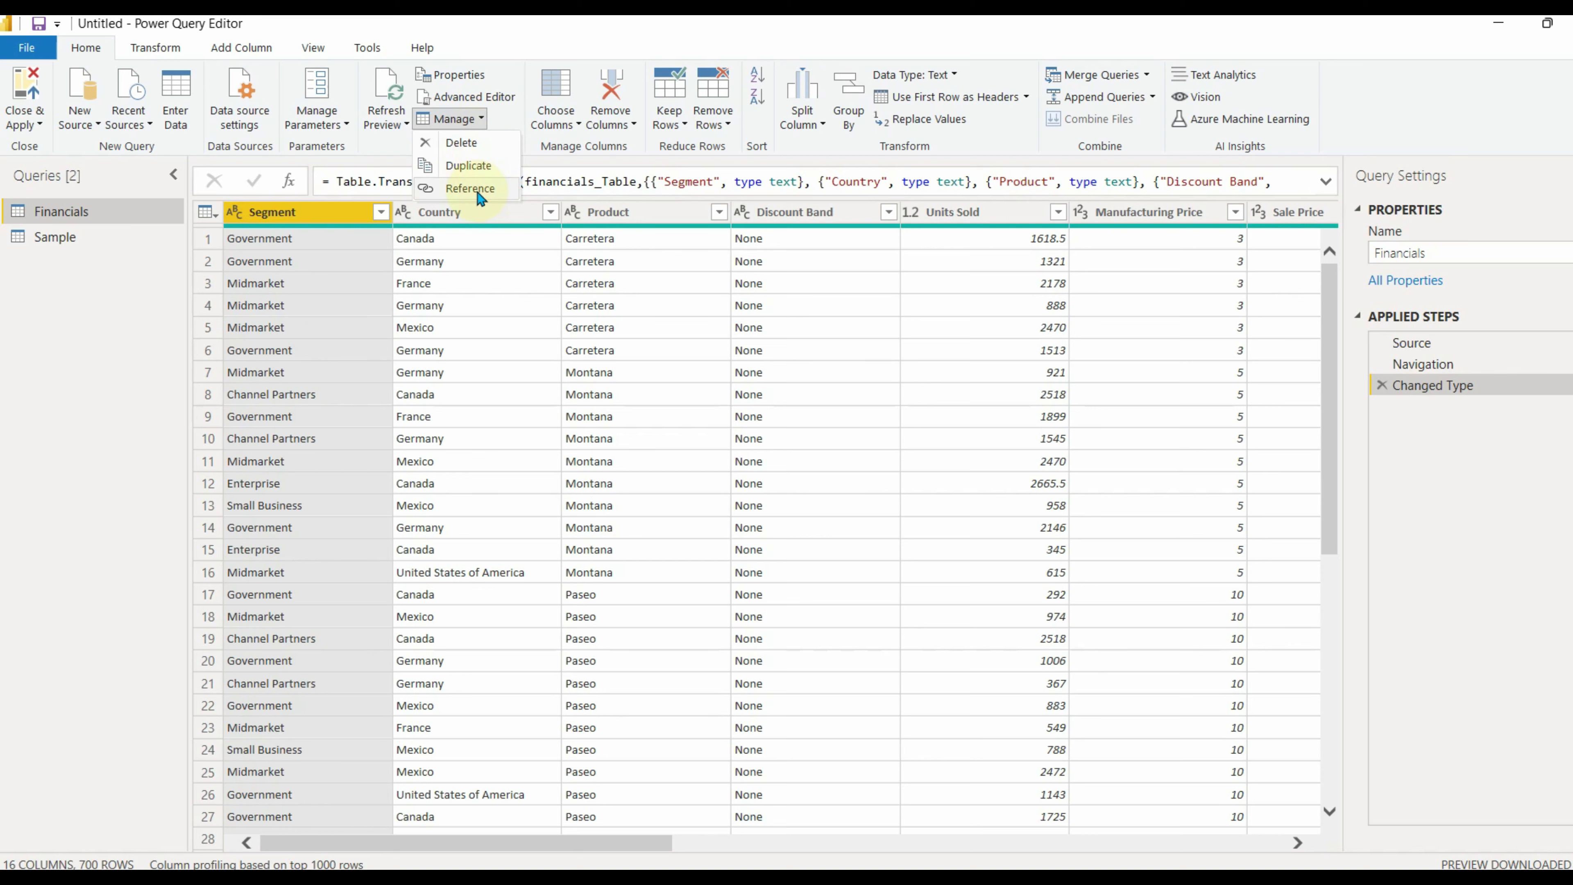
pyautogui.click(555, 121)
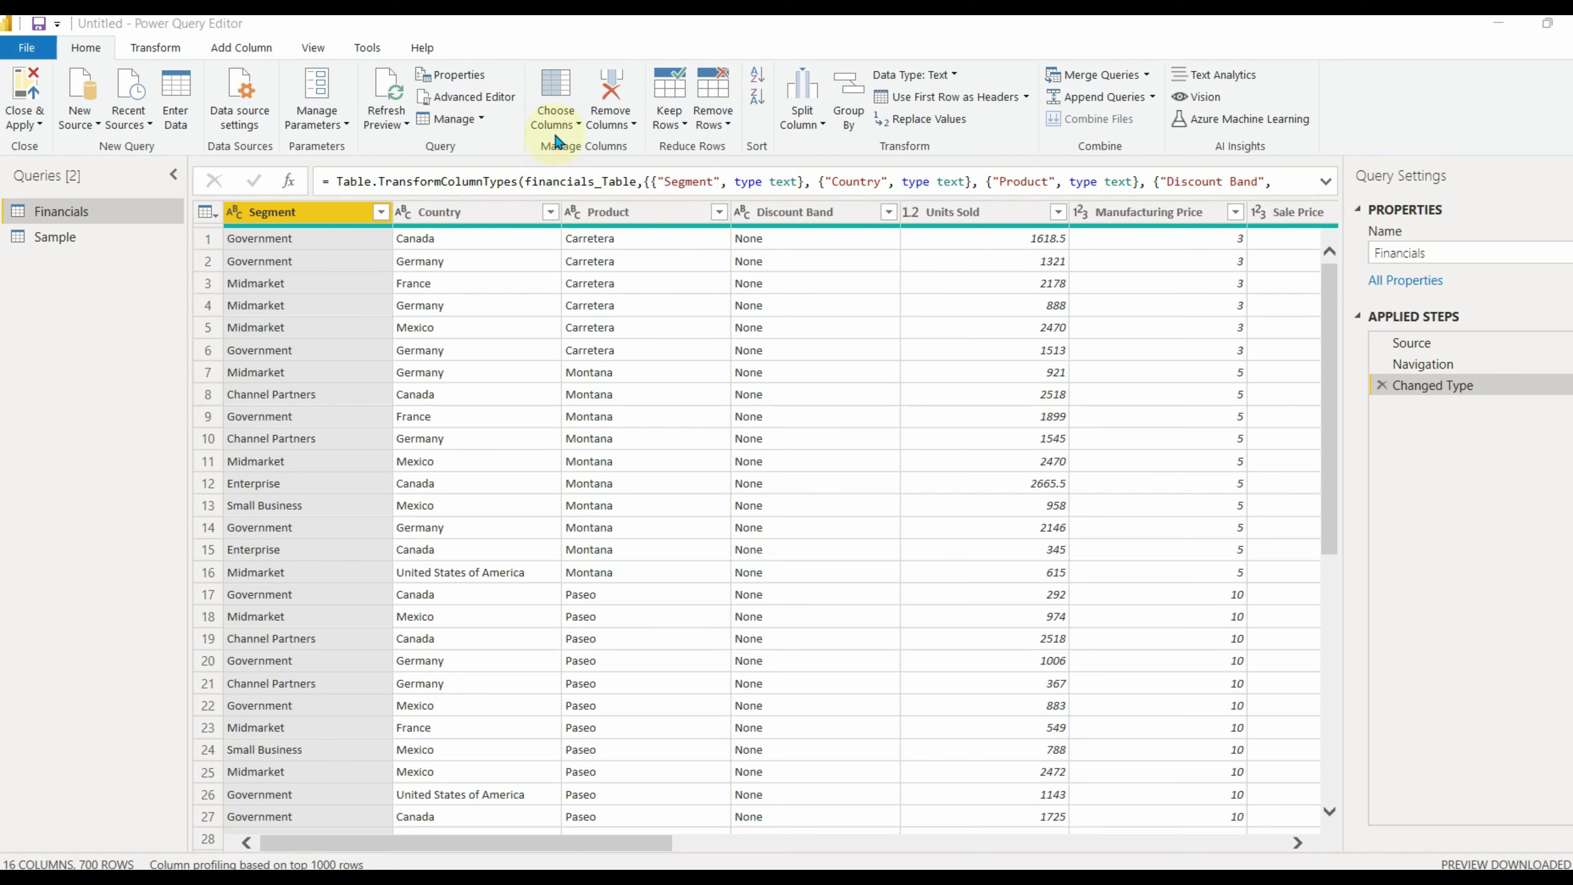
pyautogui.click(555, 120)
pyautogui.click(594, 149)
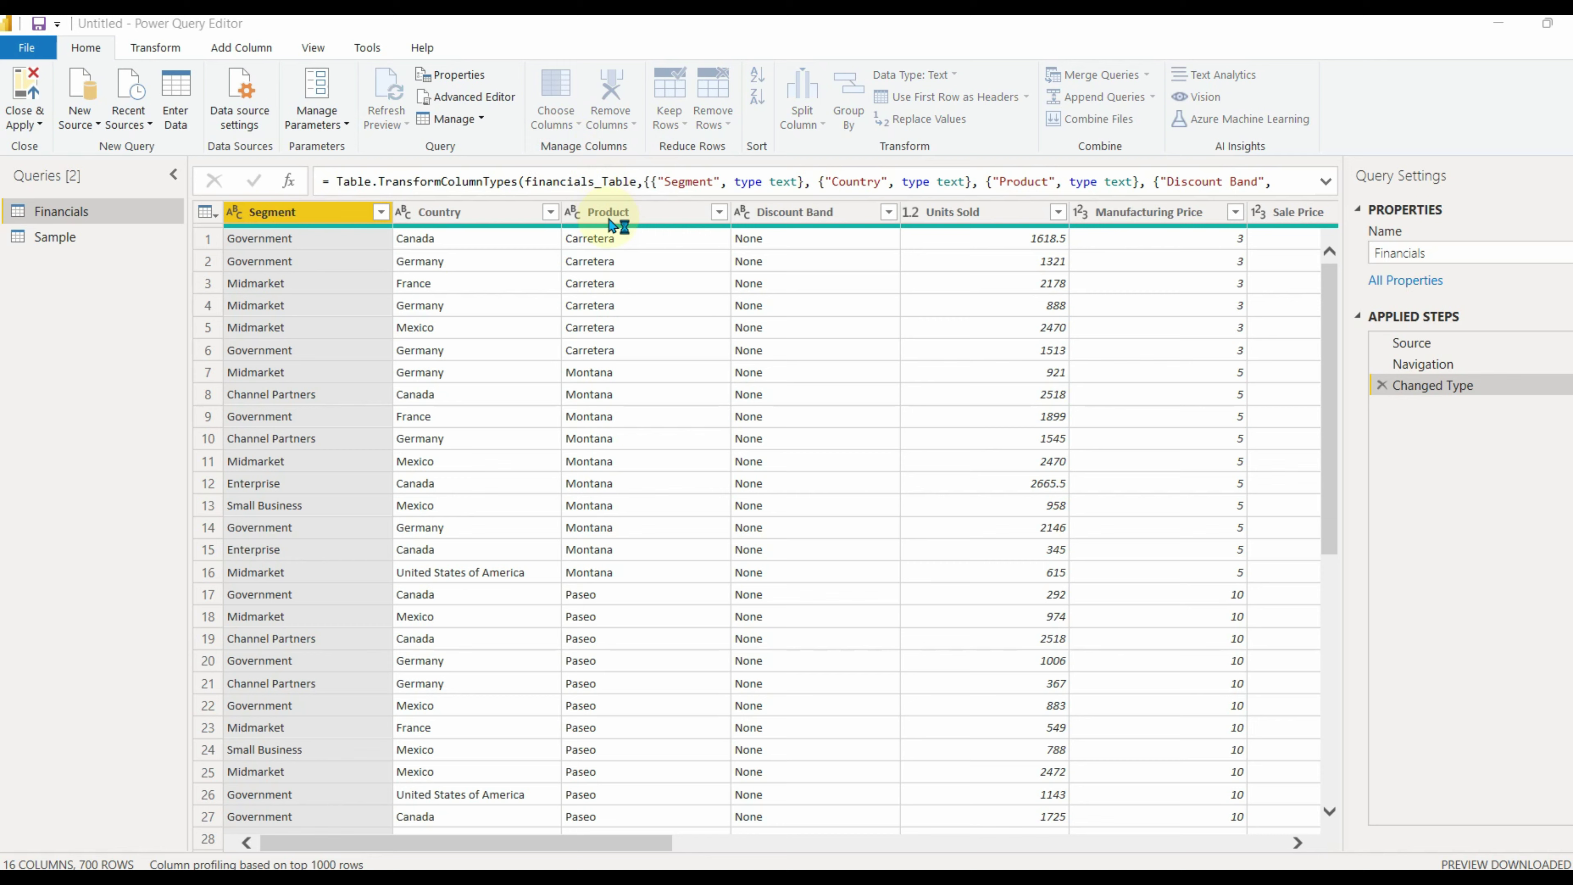
pyautogui.click(717, 569)
pyautogui.click(721, 592)
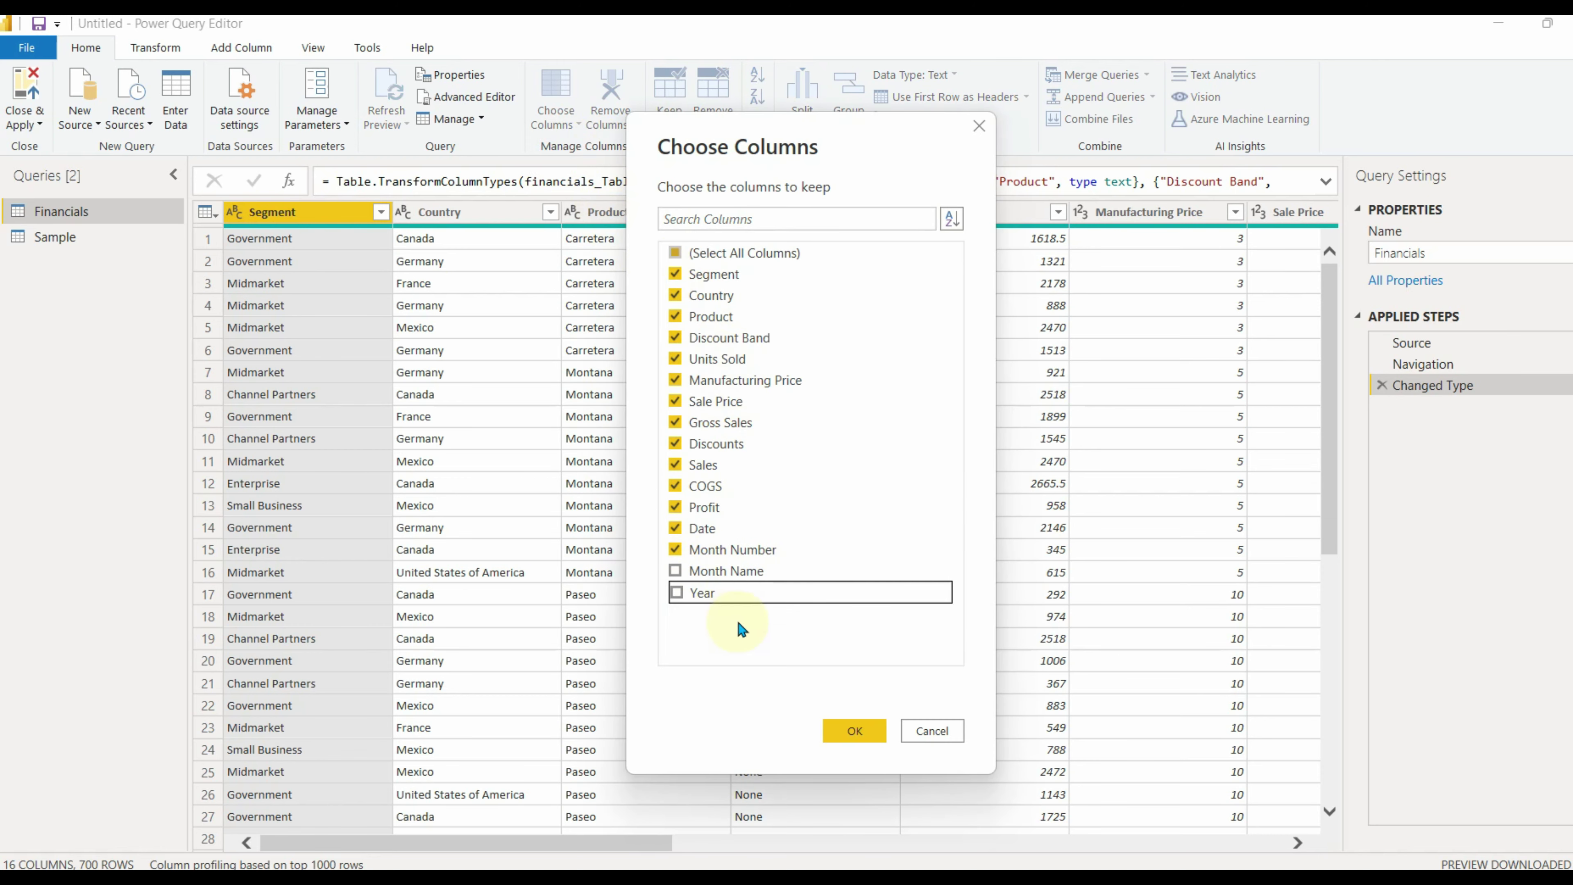
pyautogui.click(851, 731)
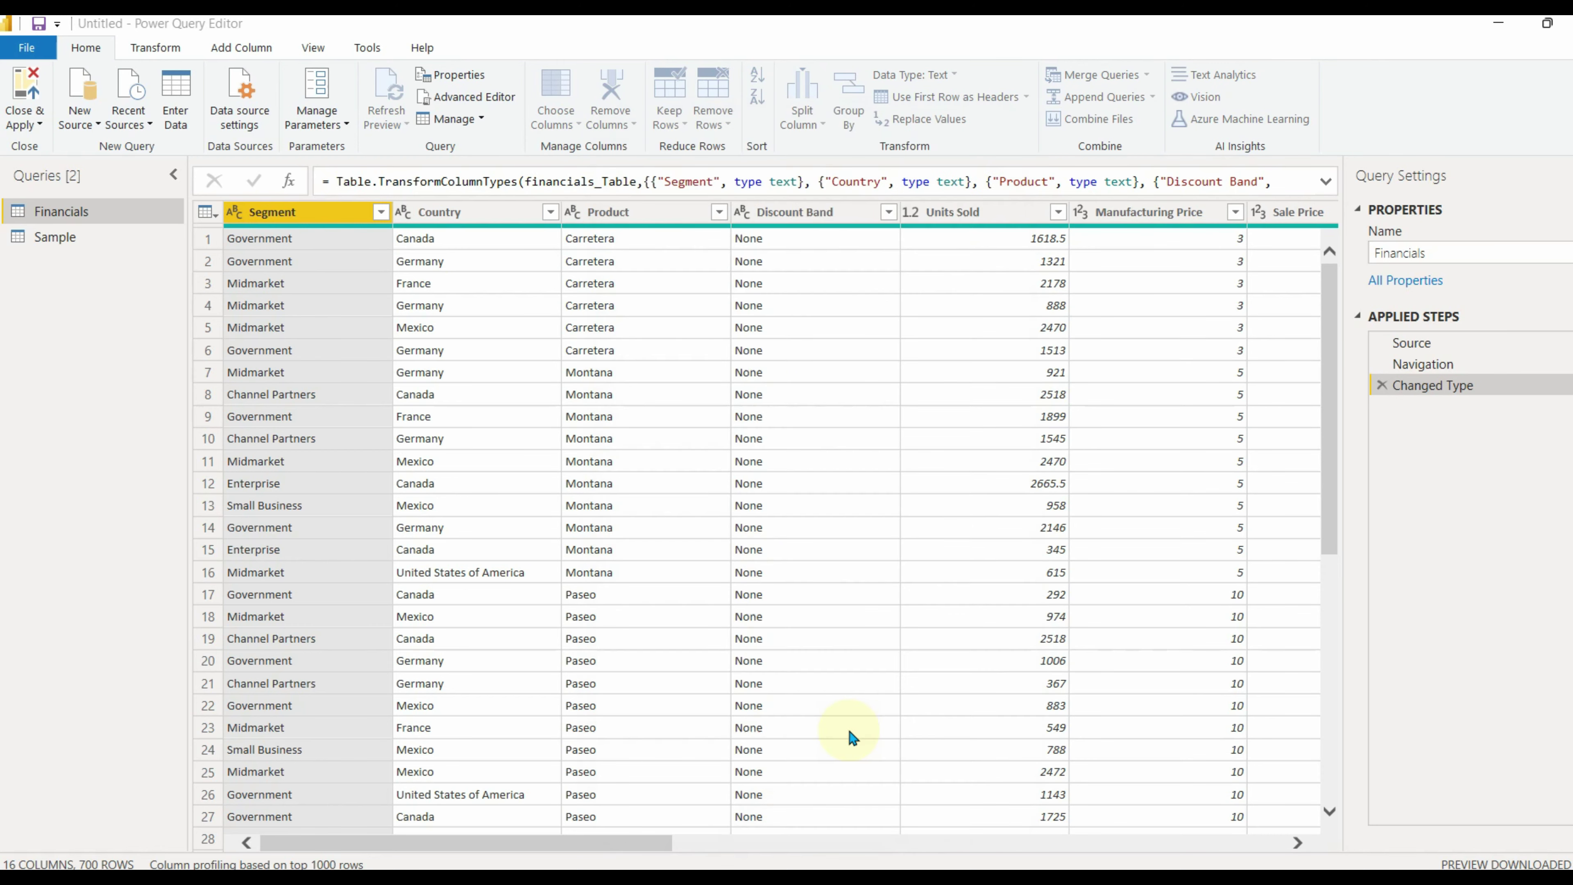
pyautogui.moveTo(639, 846); pyautogui.dragTo(1277, 863)
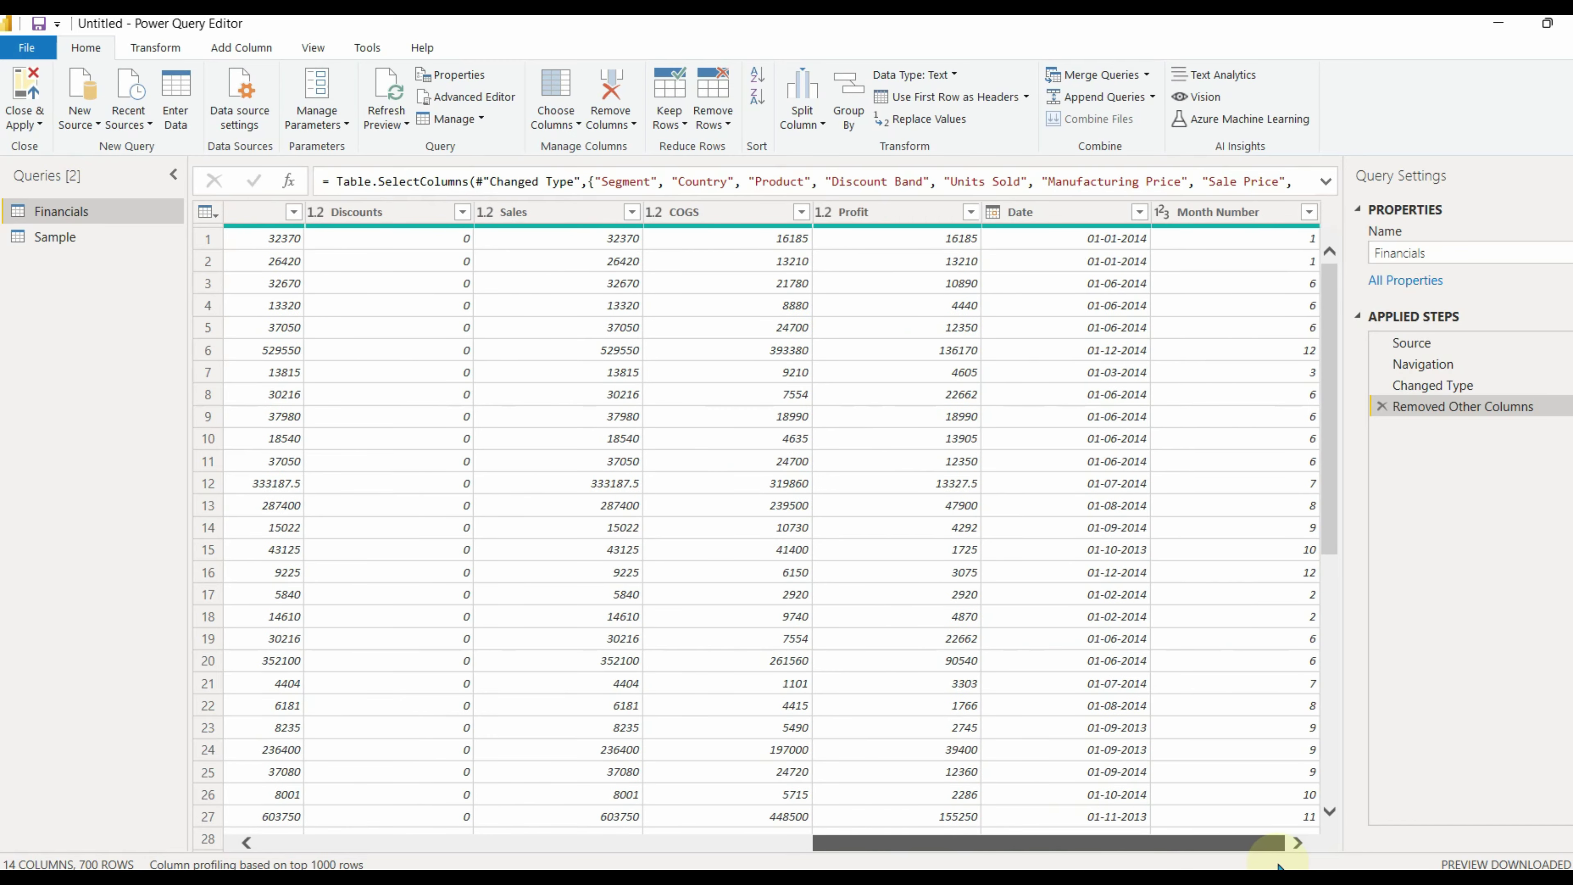
pyautogui.click(1381, 407)
pyautogui.click(1297, 843)
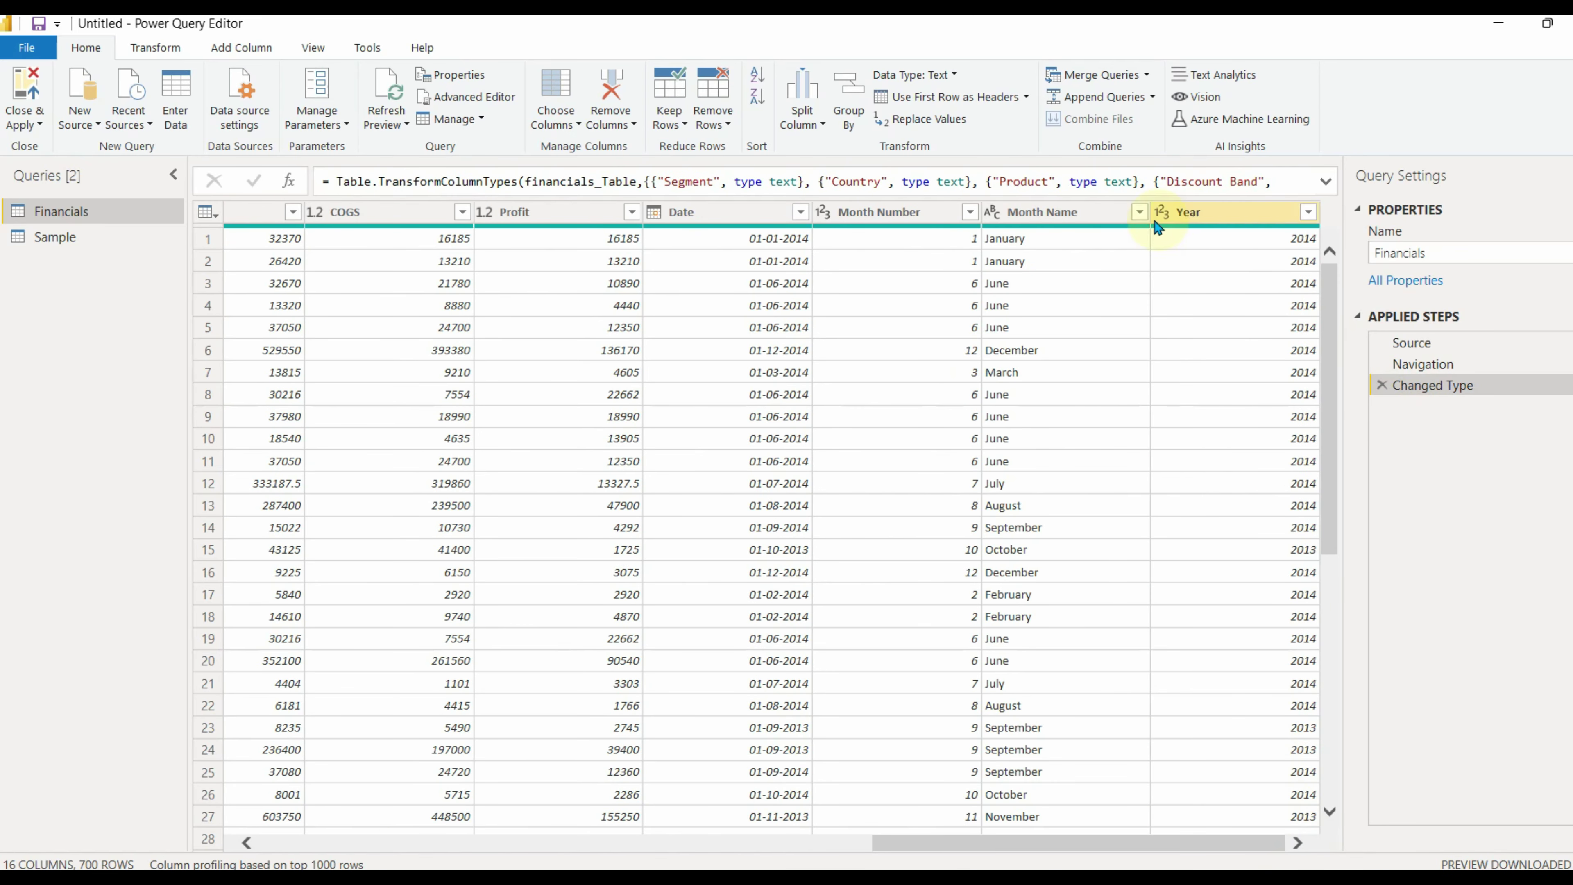
pyautogui.click(578, 124)
pyautogui.click(579, 170)
pyautogui.click(689, 338)
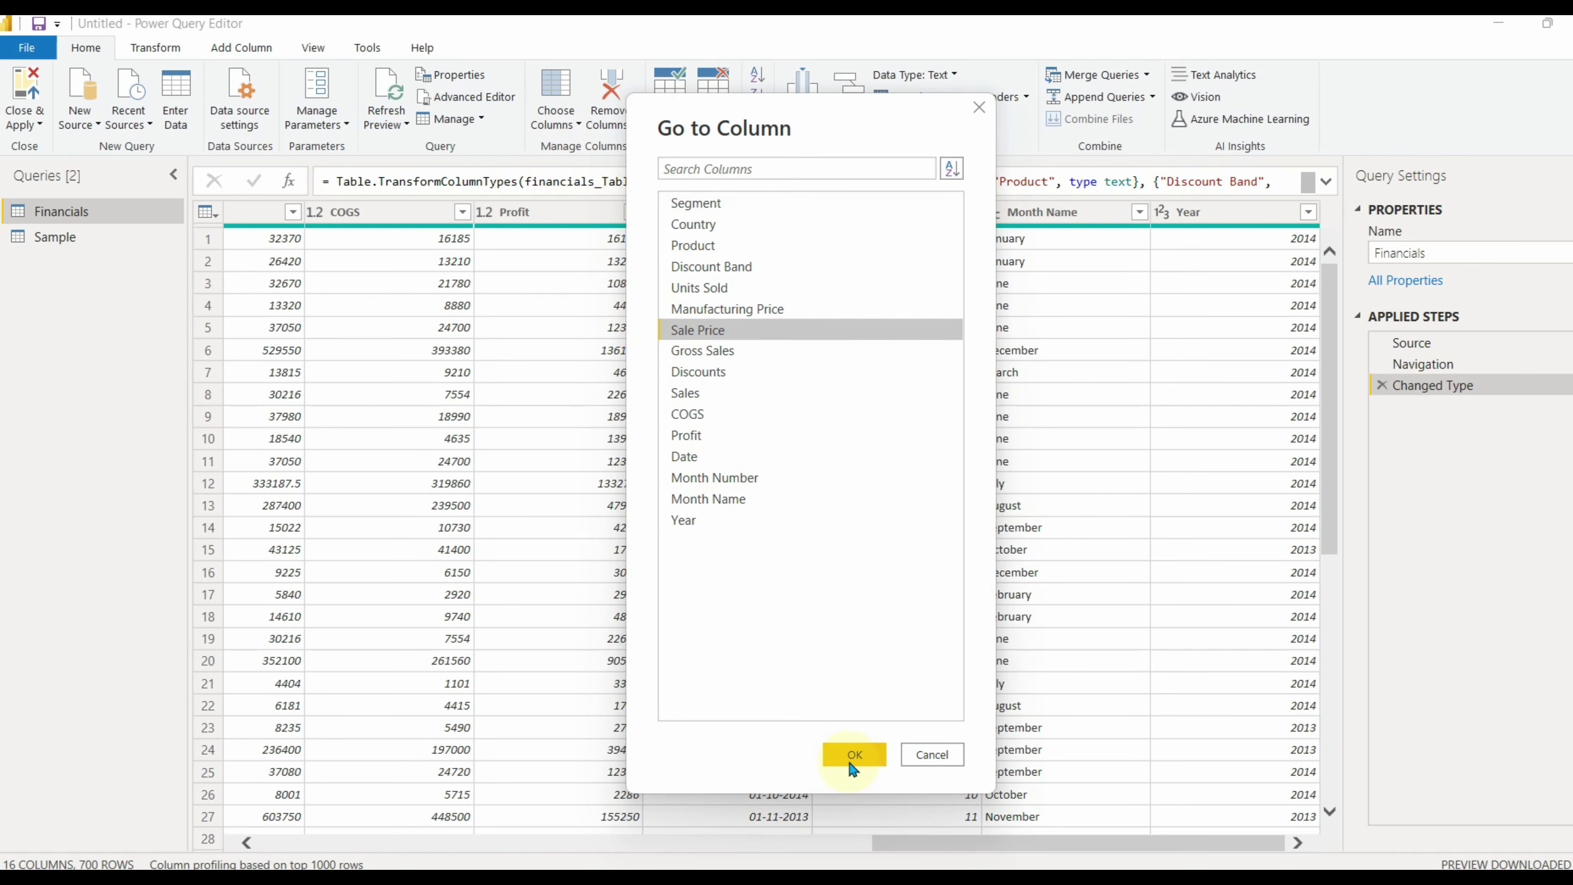
pyautogui.click(688, 456)
pyautogui.click(694, 224)
pyautogui.click(854, 754)
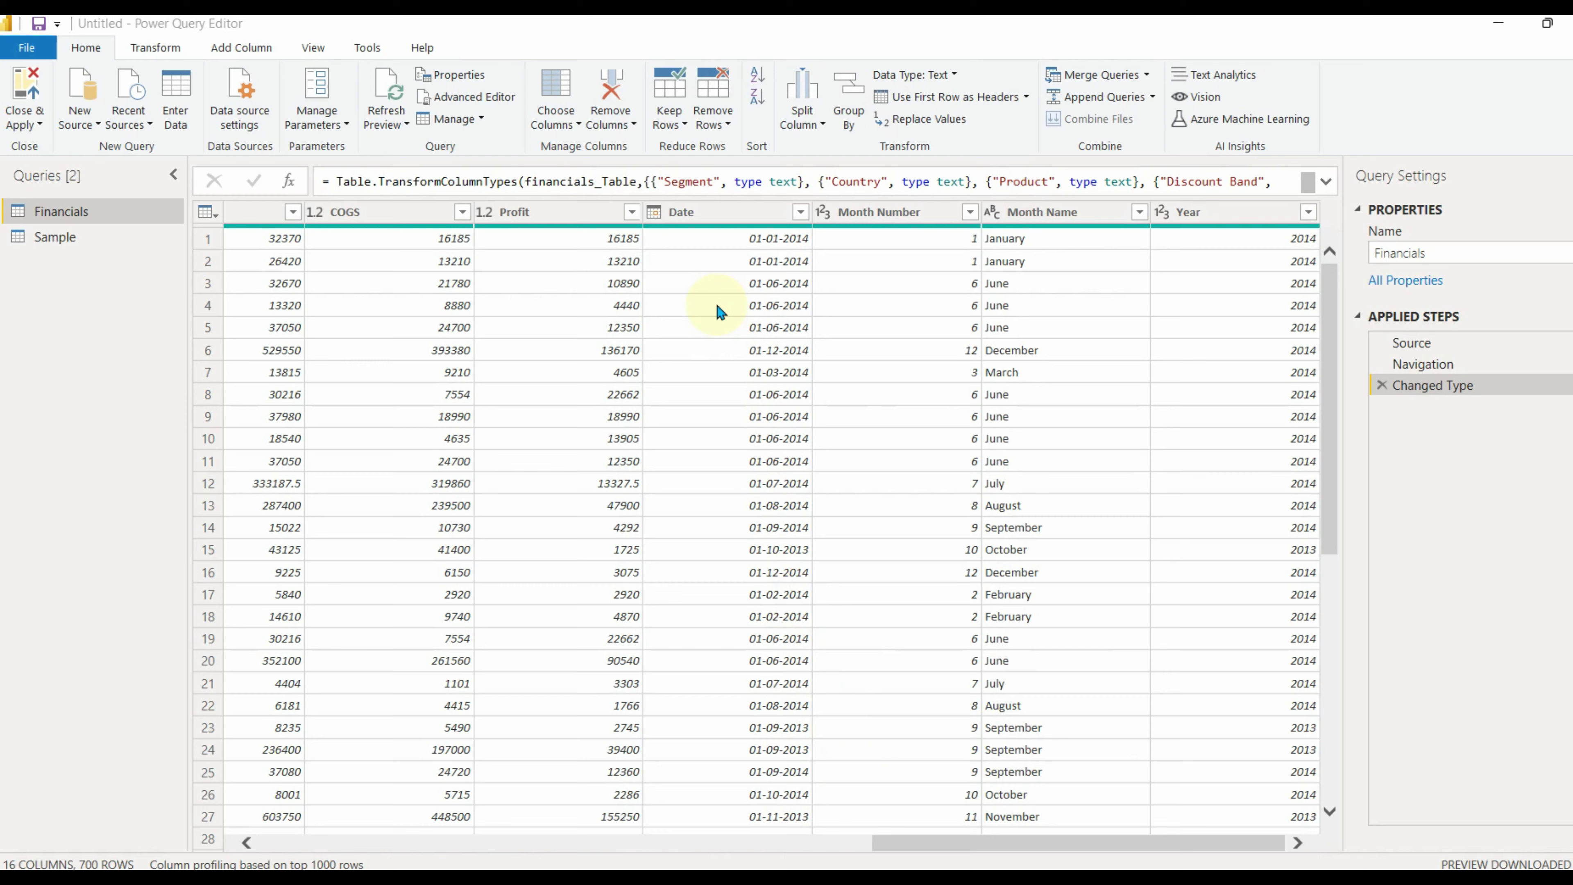
pyautogui.click(620, 125)
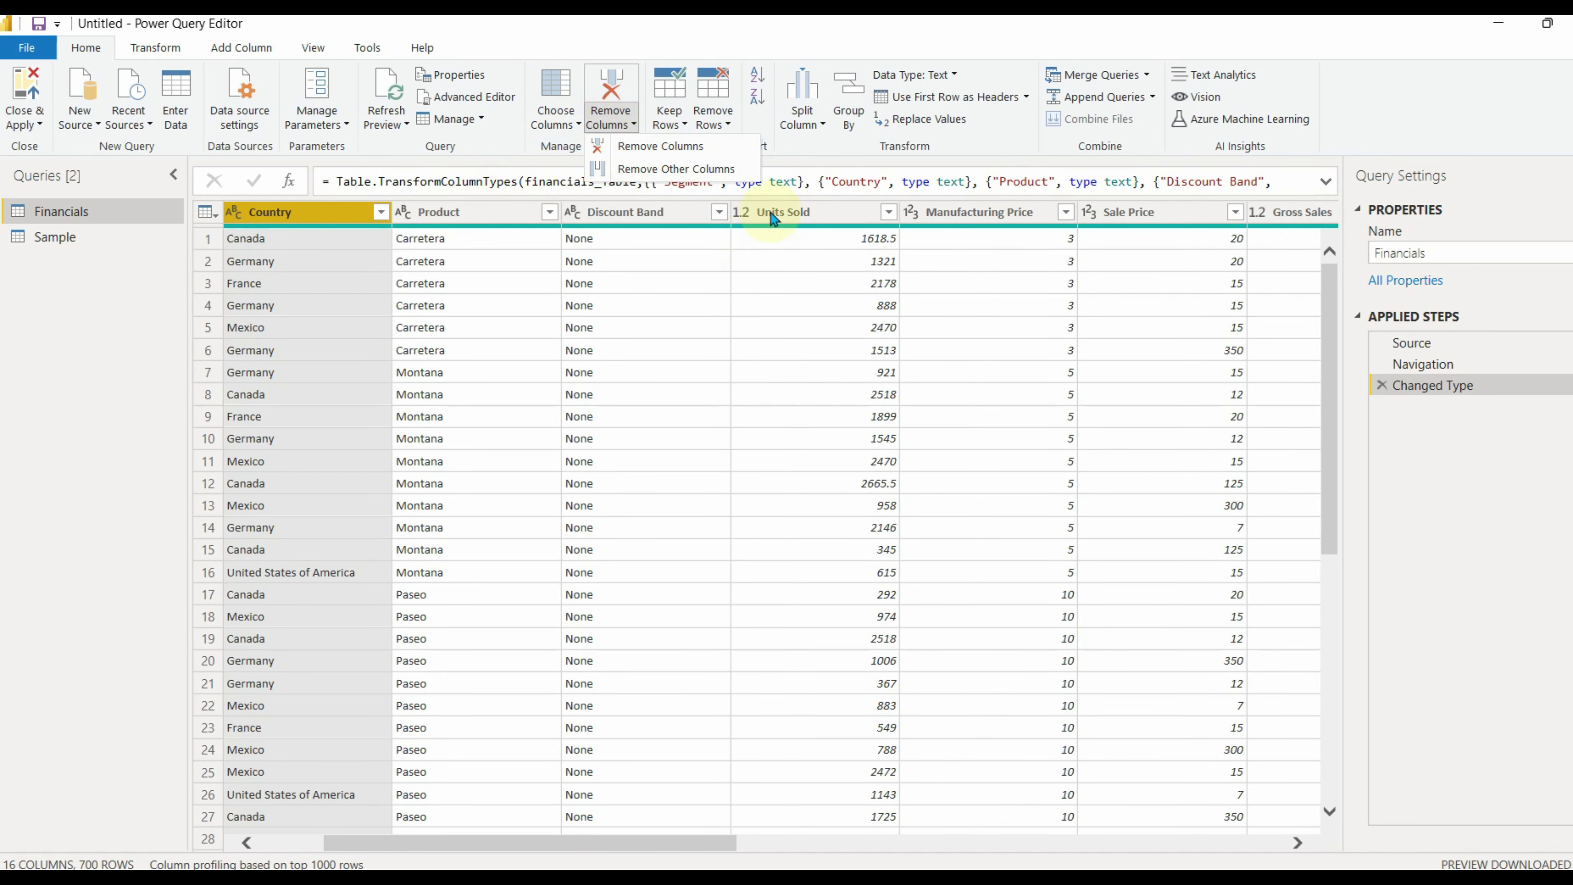
pyautogui.moveTo(695, 846); pyautogui.dragTo(1243, 847)
pyautogui.click(740, 217)
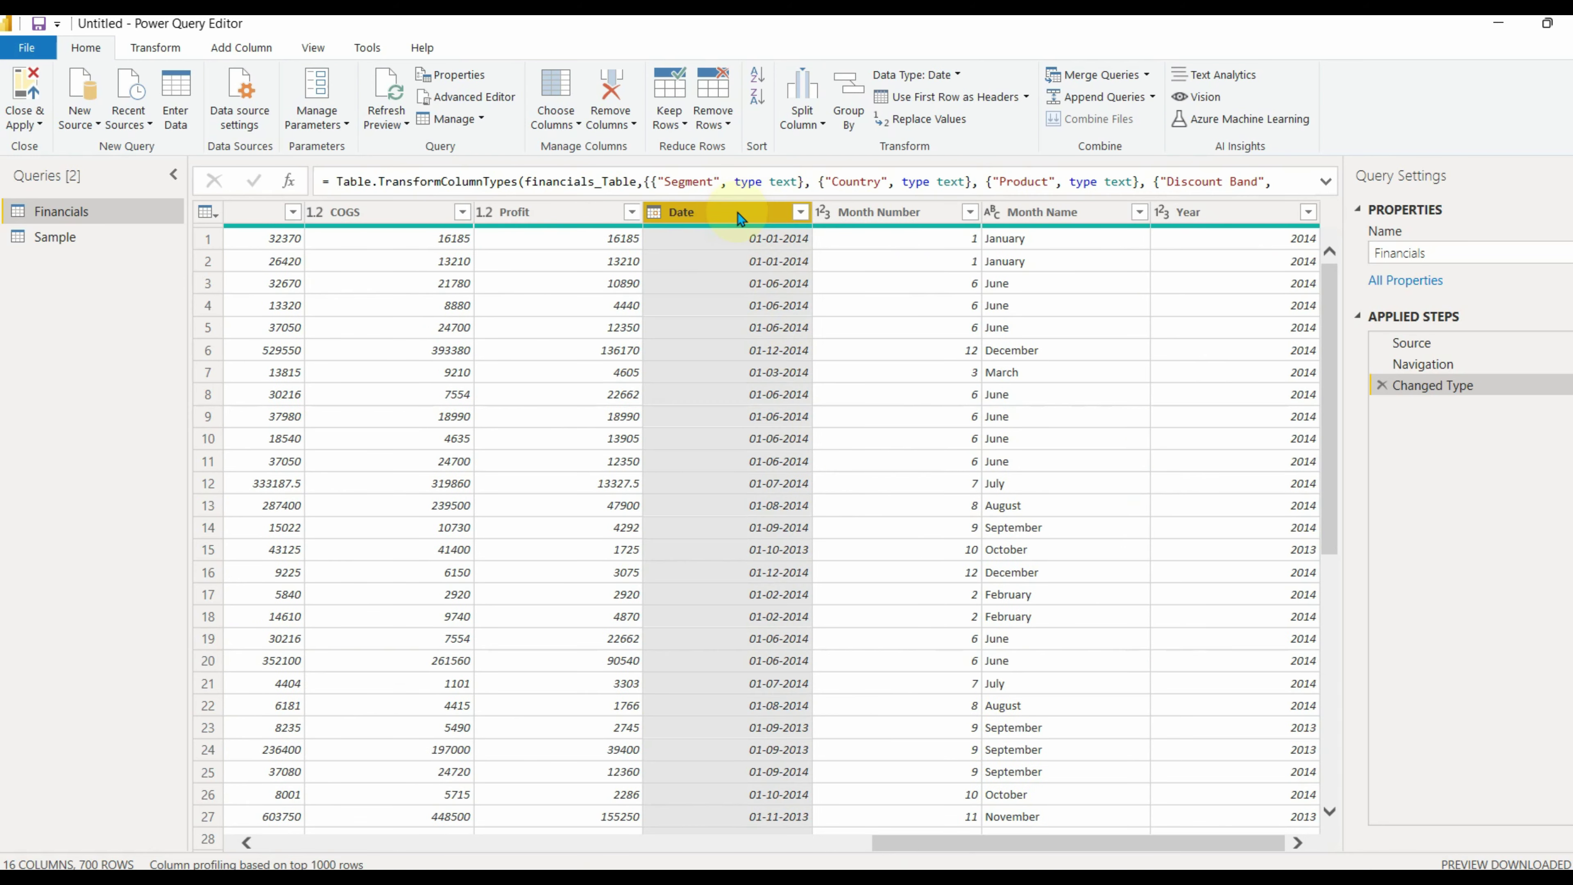
pyautogui.click(620, 123)
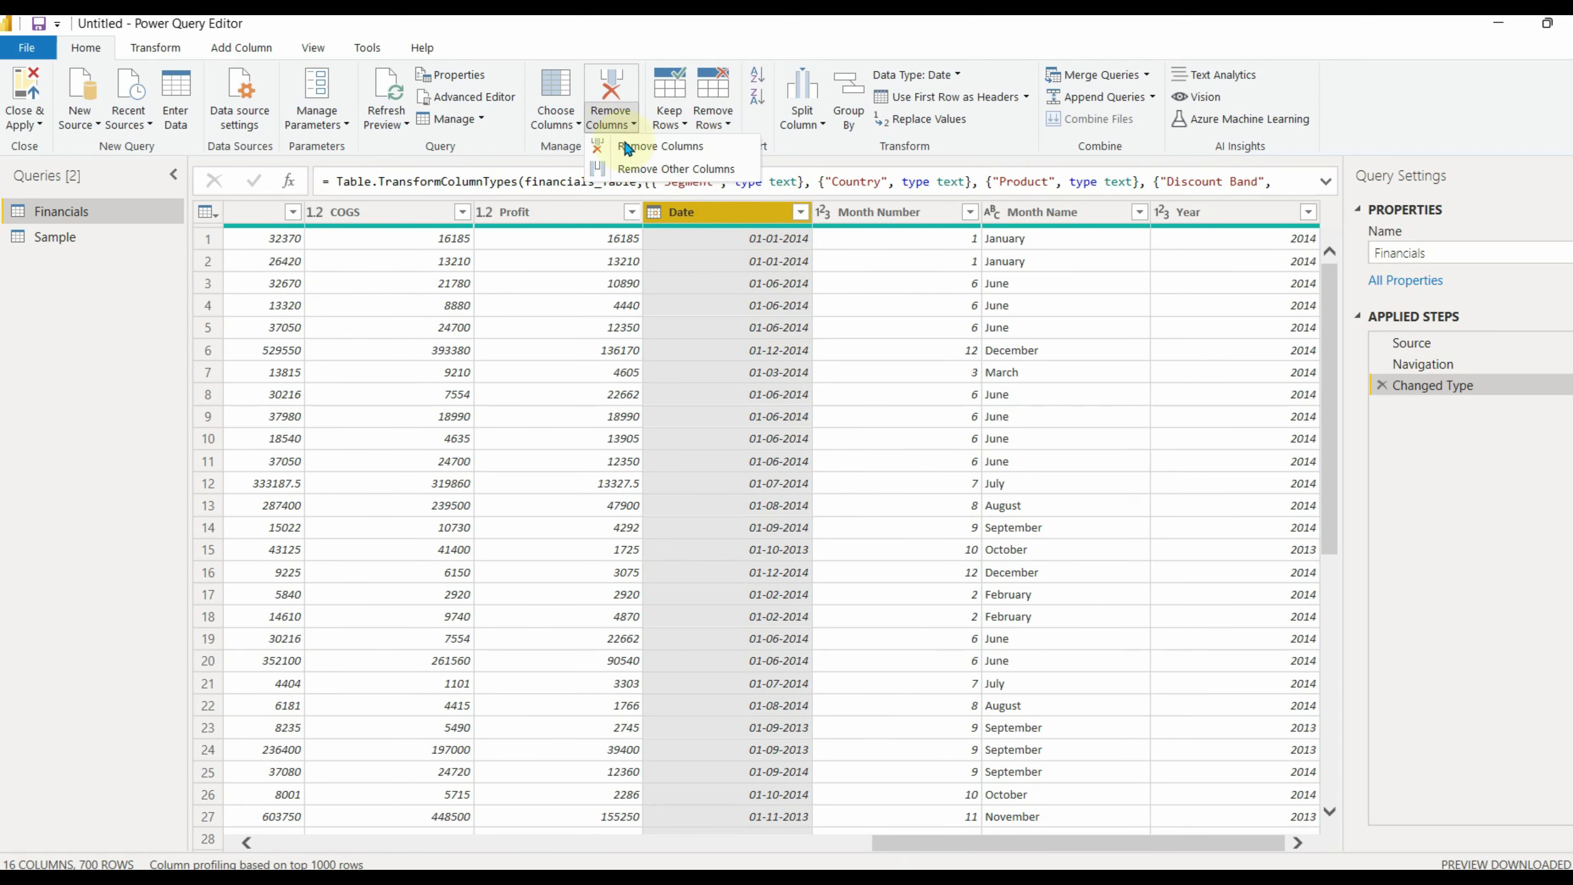
pyautogui.click(673, 170)
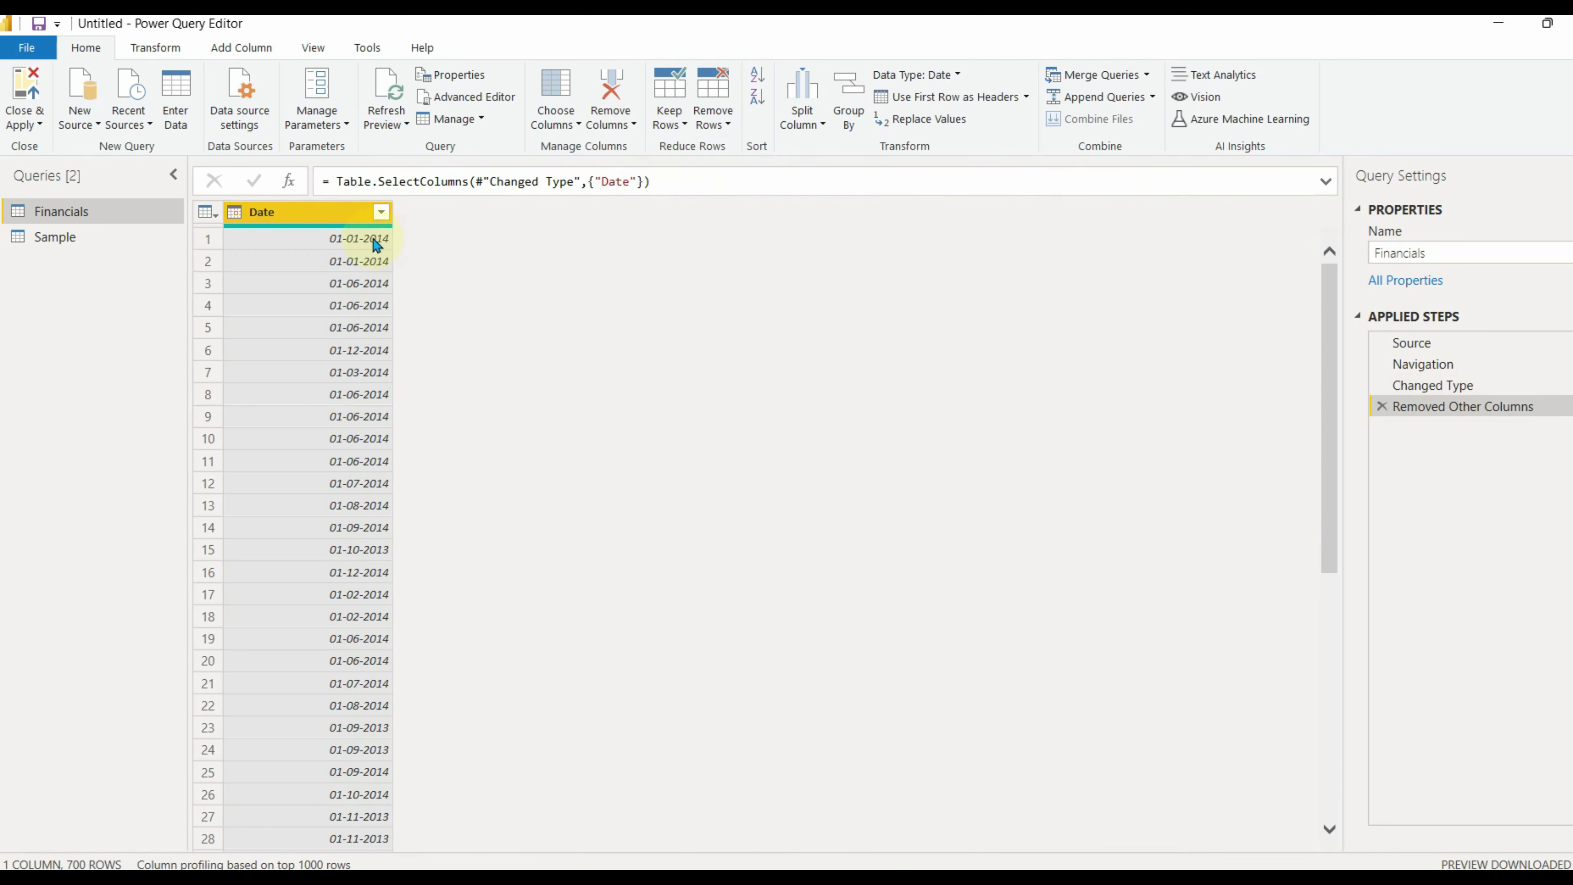
pyautogui.click(1383, 408)
pyautogui.click(621, 128)
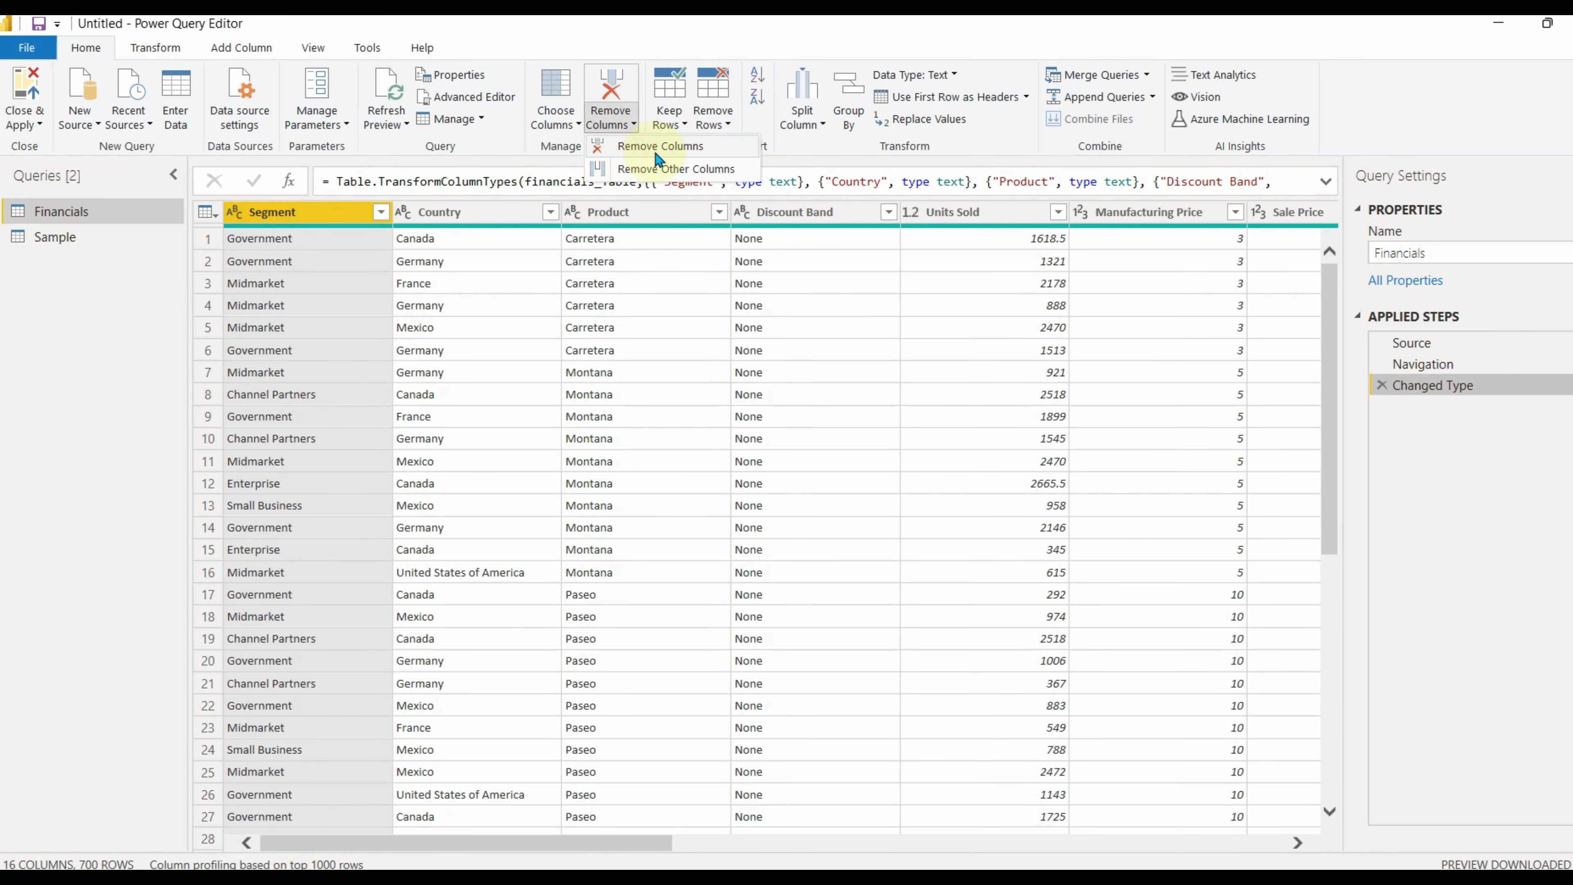
pyautogui.click(644, 156)
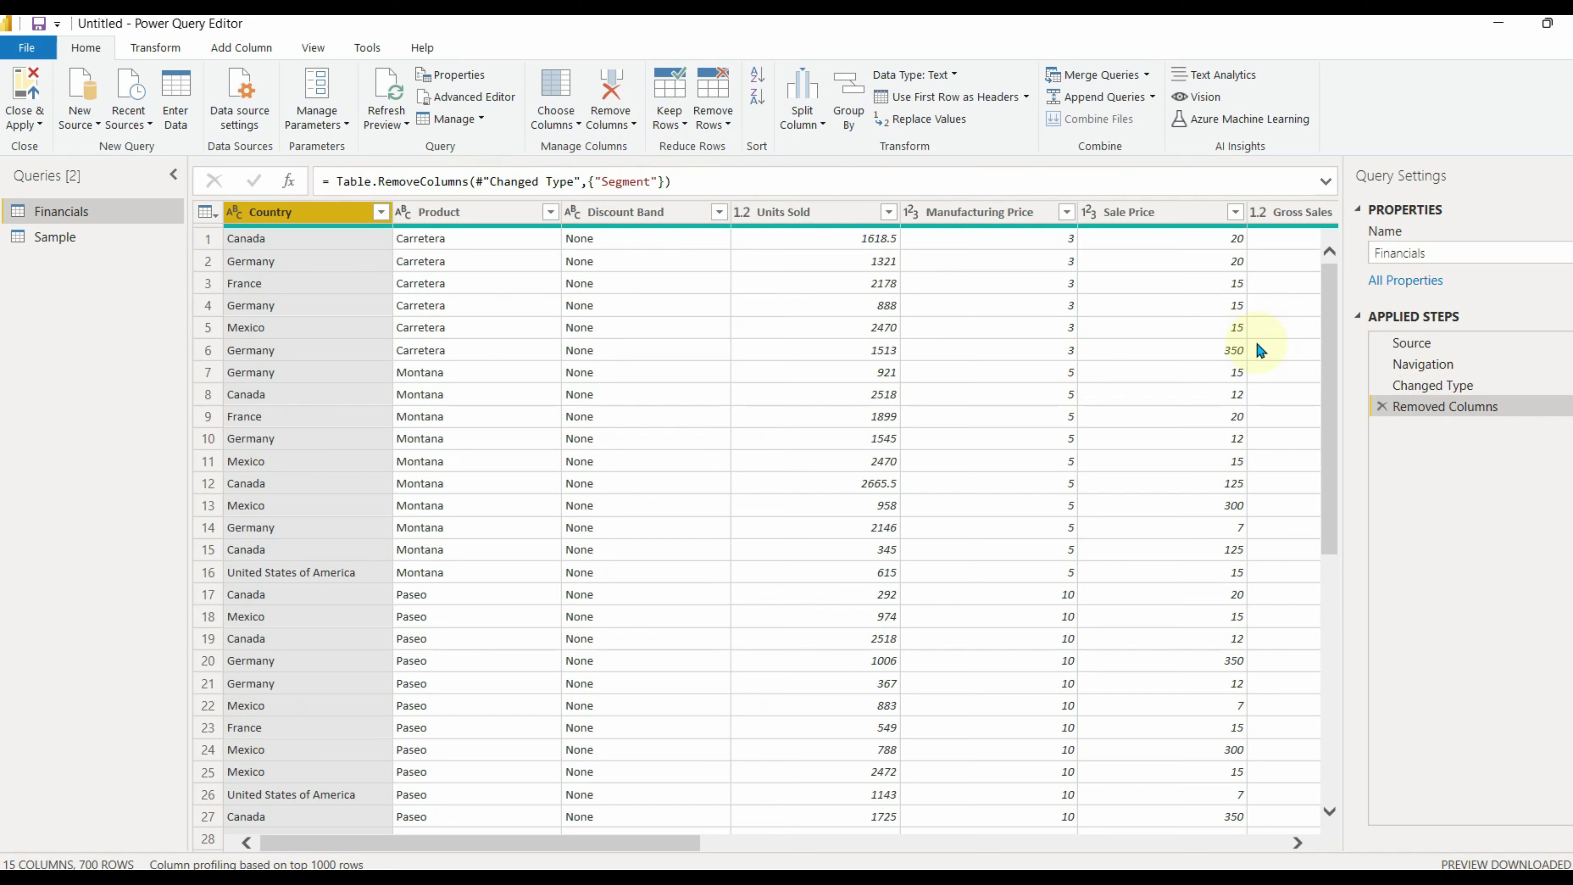
pyautogui.click(1381, 407)
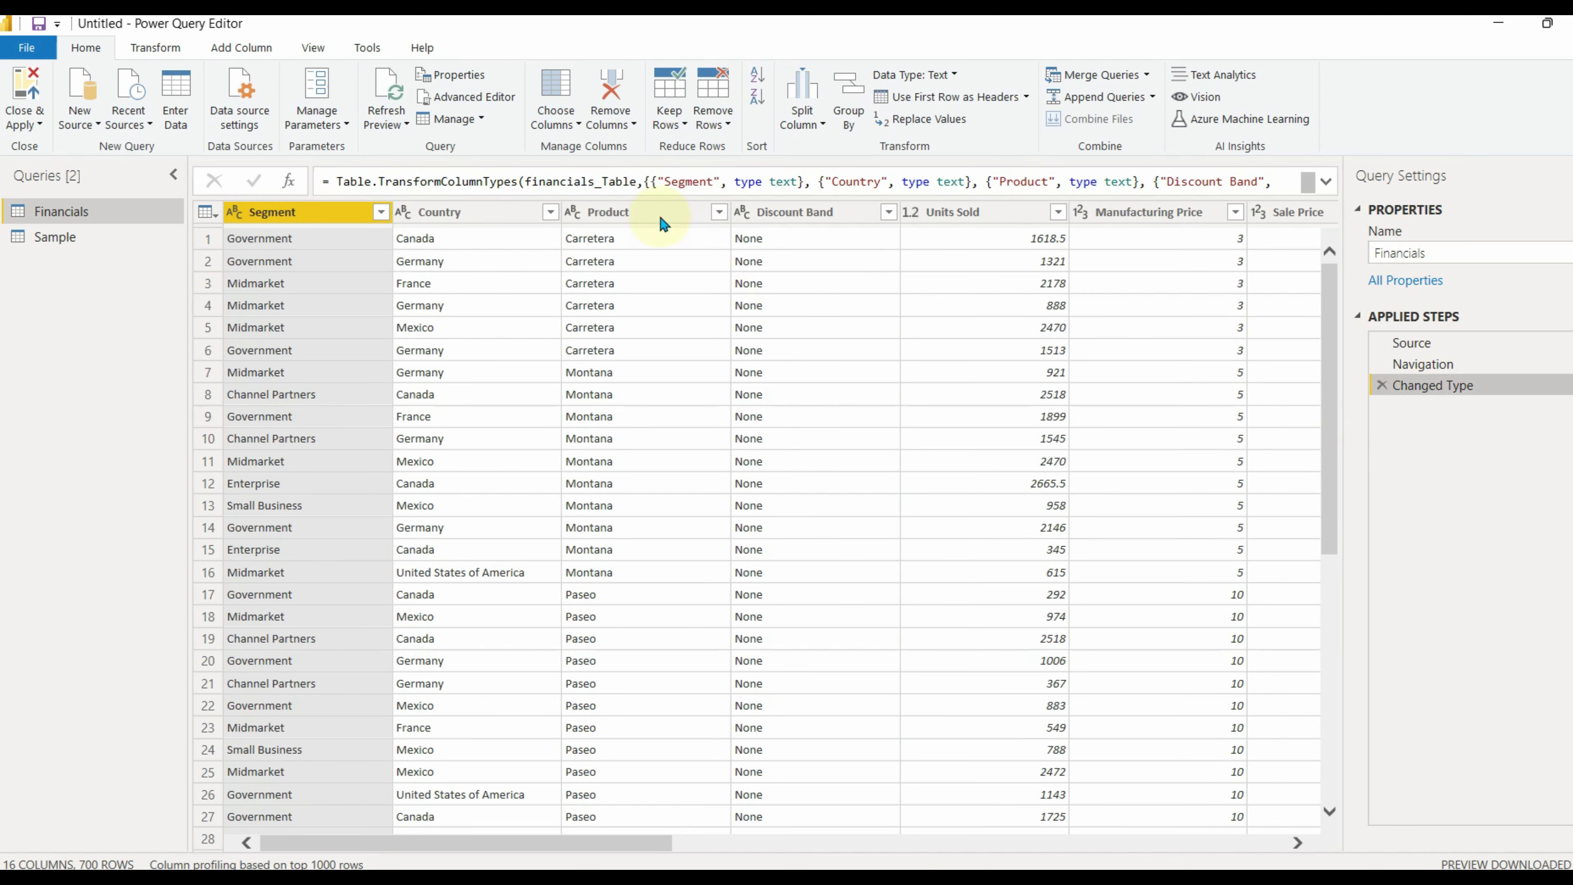
pyautogui.click(678, 121)
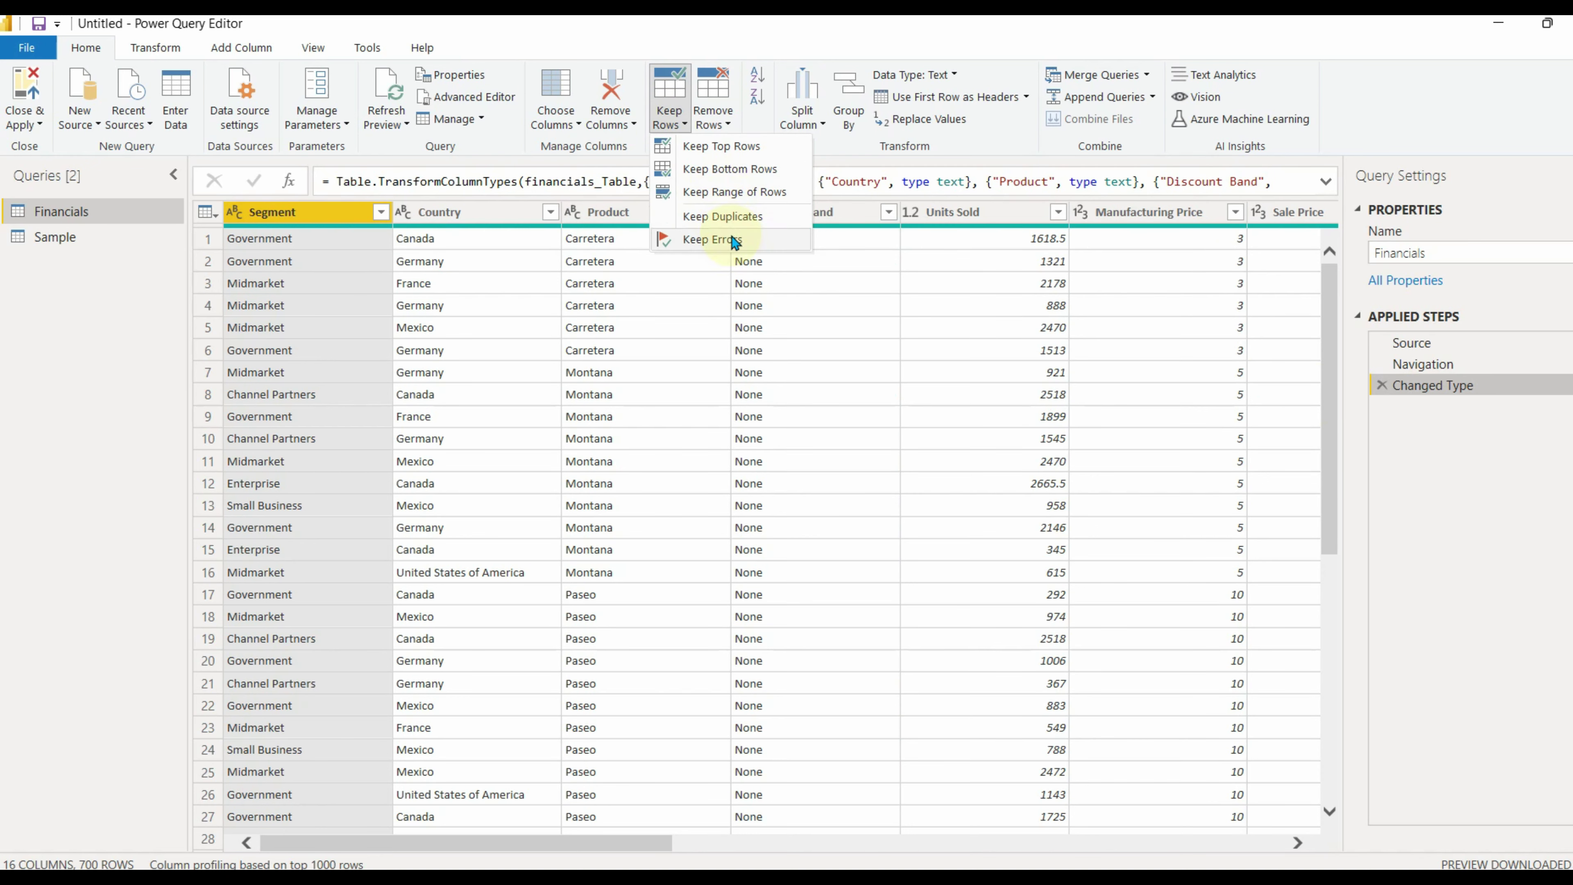
pyautogui.click(713, 119)
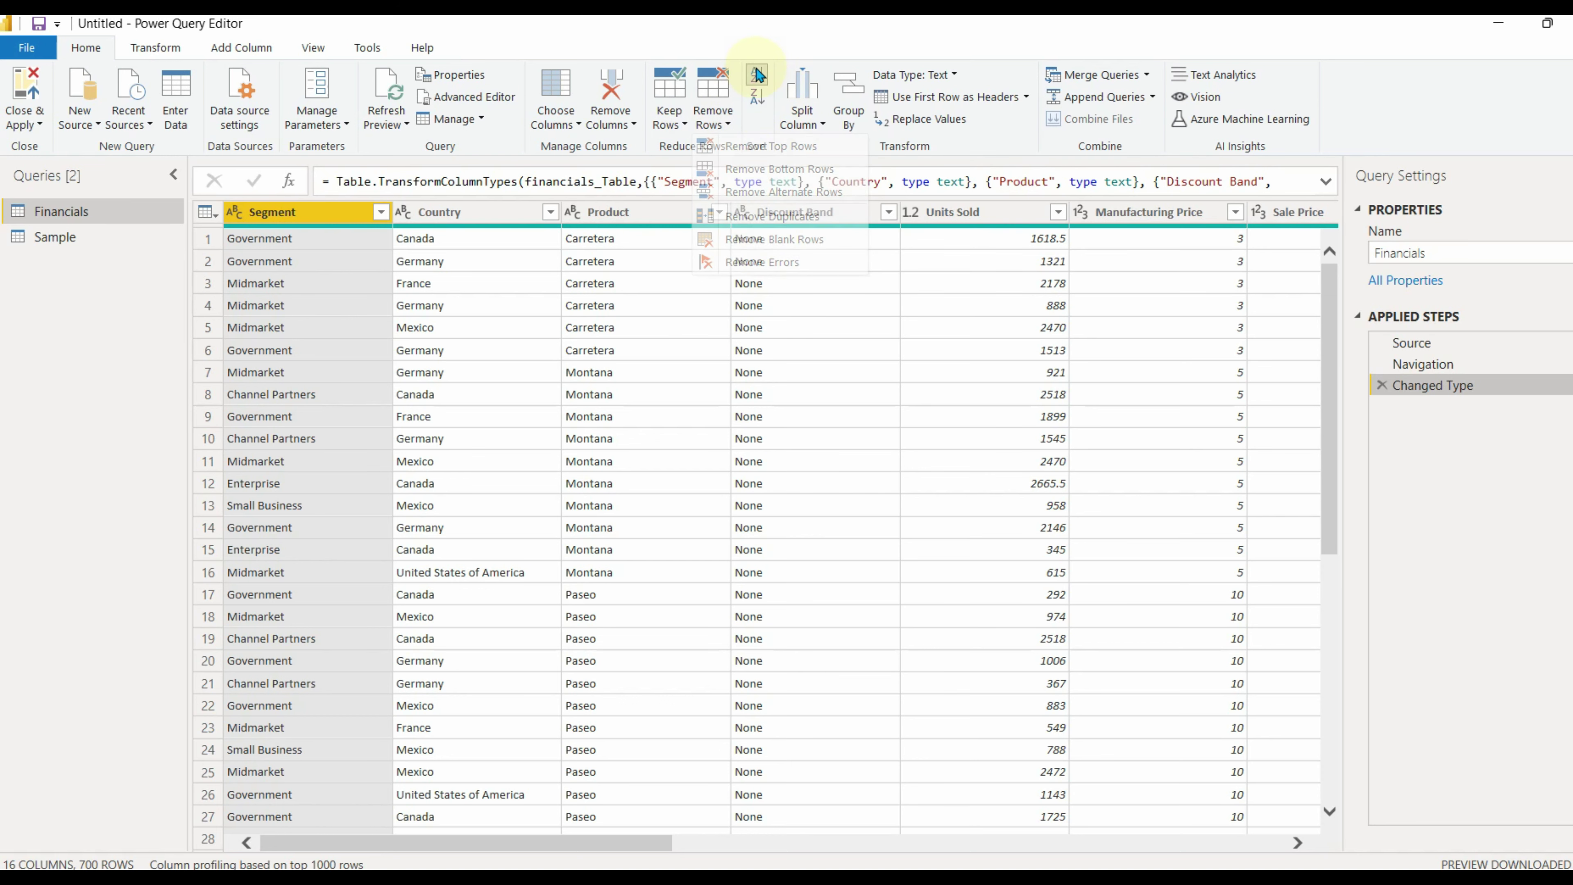
pyautogui.click(756, 97)
pyautogui.click(1381, 408)
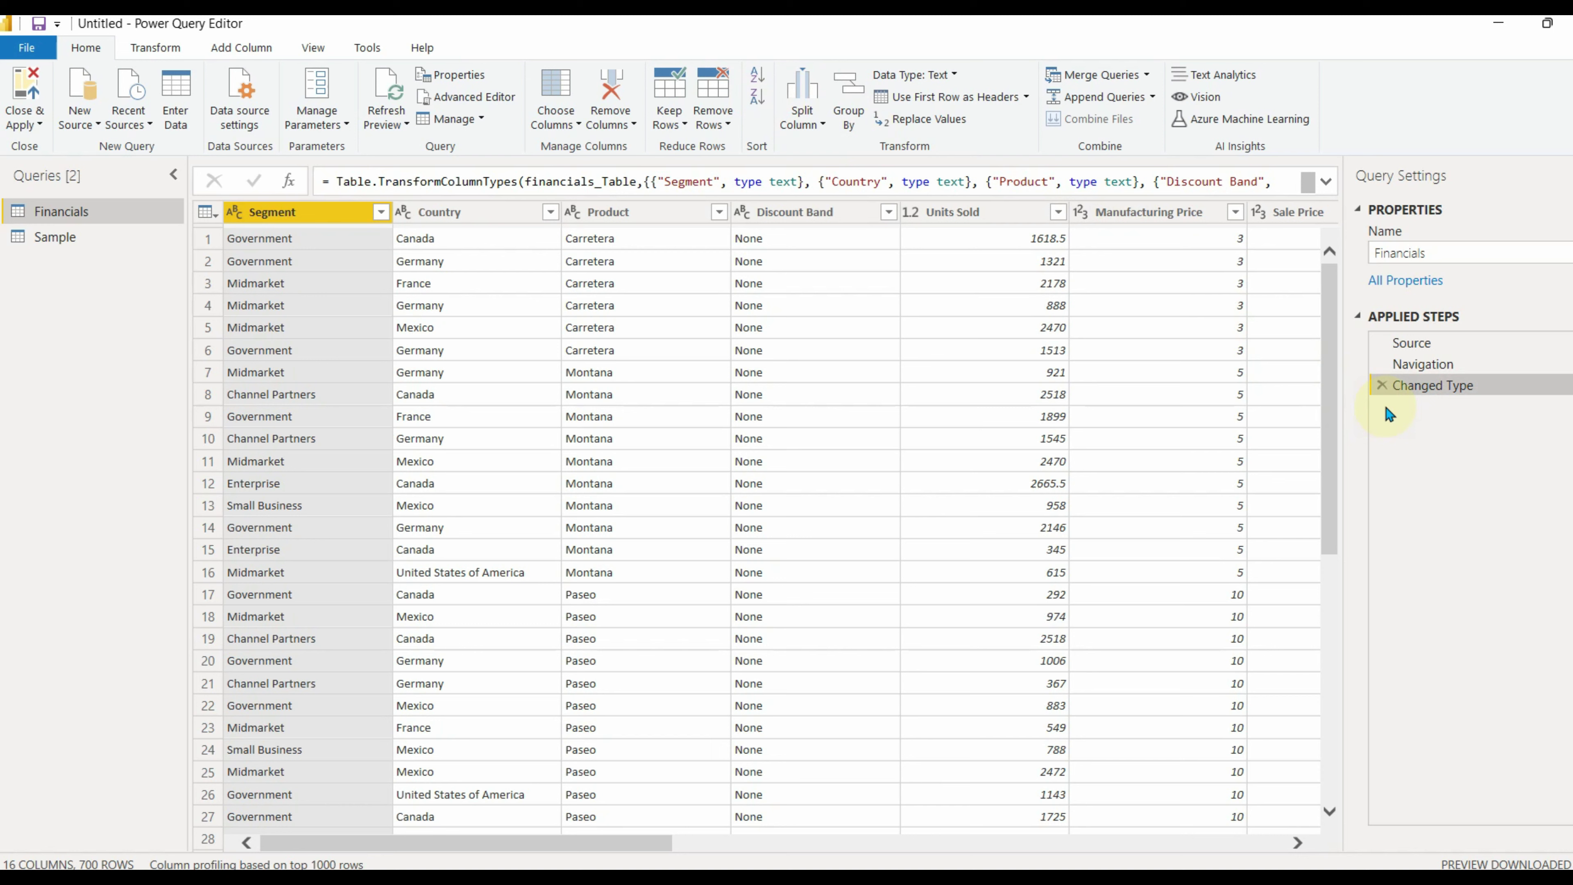
pyautogui.click(815, 126)
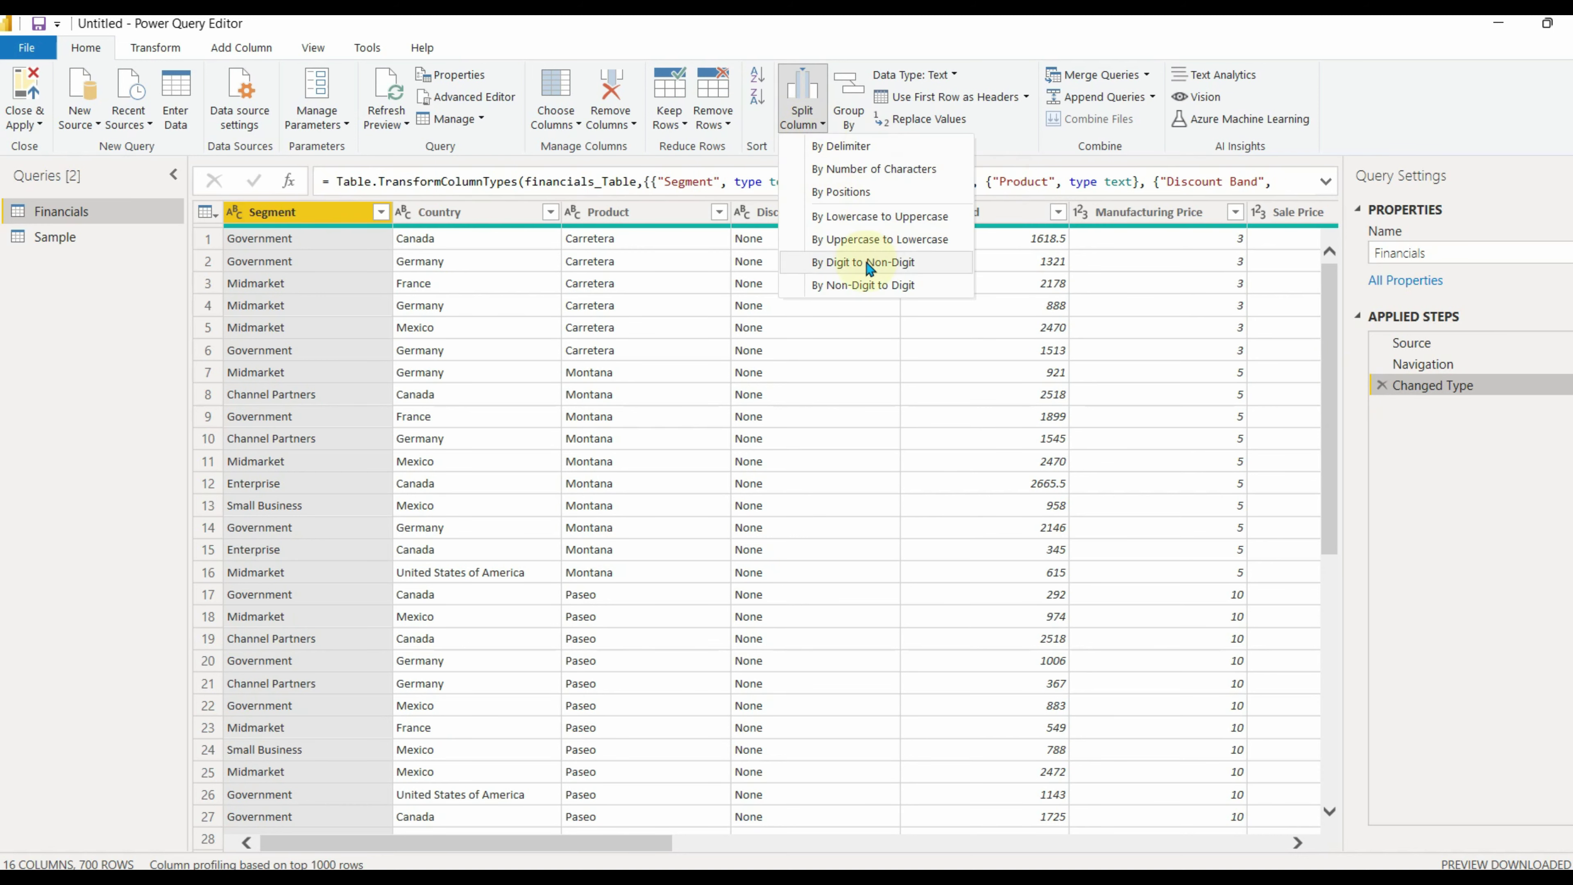
pyautogui.click(871, 56)
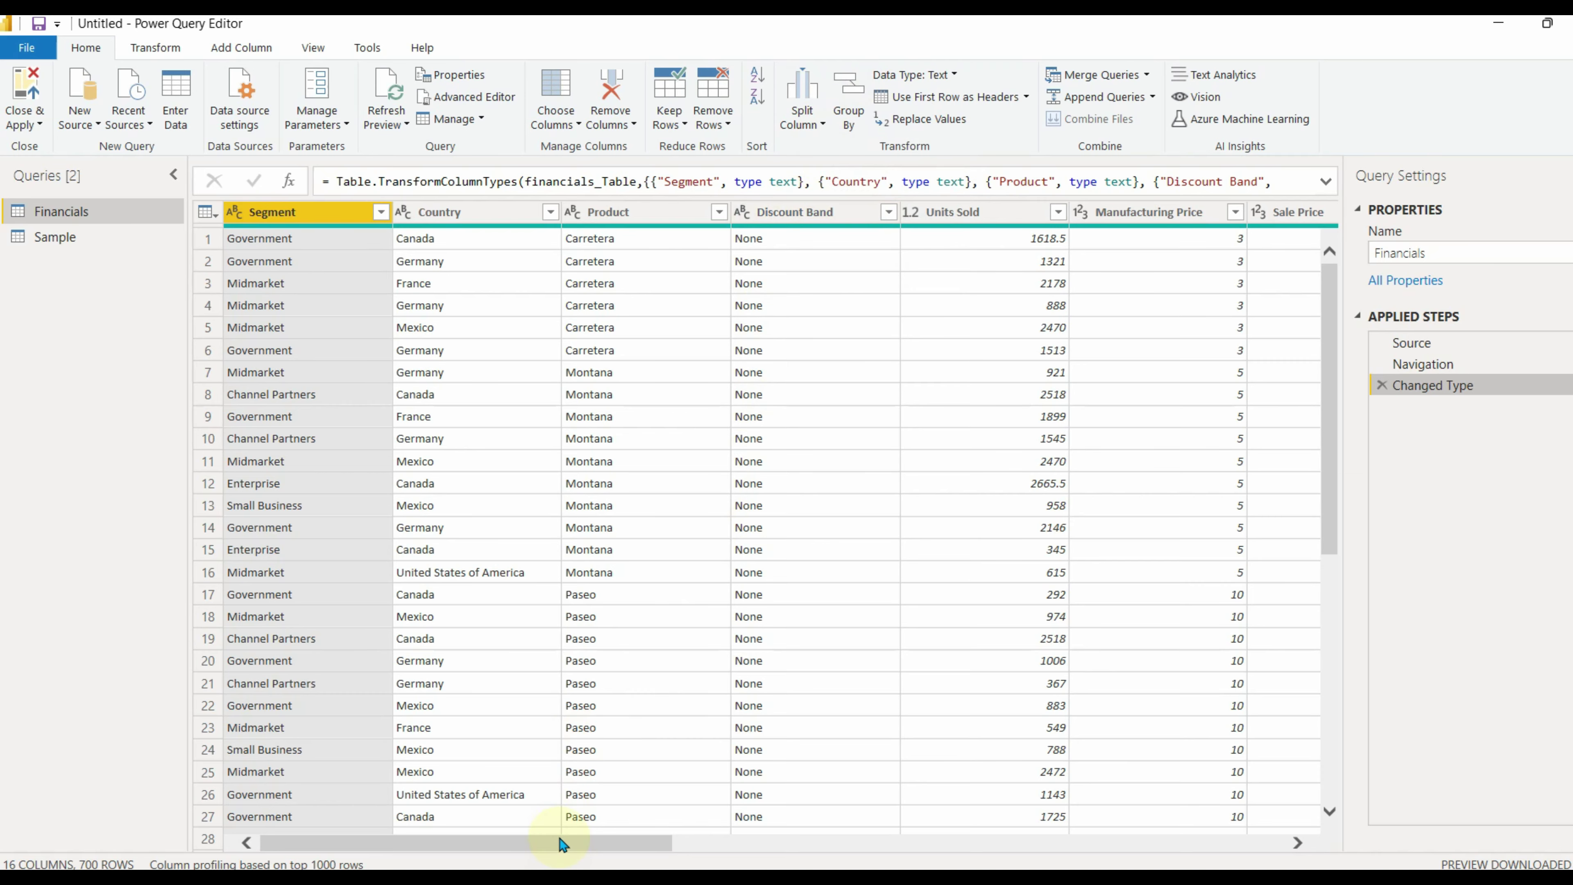
pyautogui.moveTo(561, 843); pyautogui.dragTo(1194, 842)
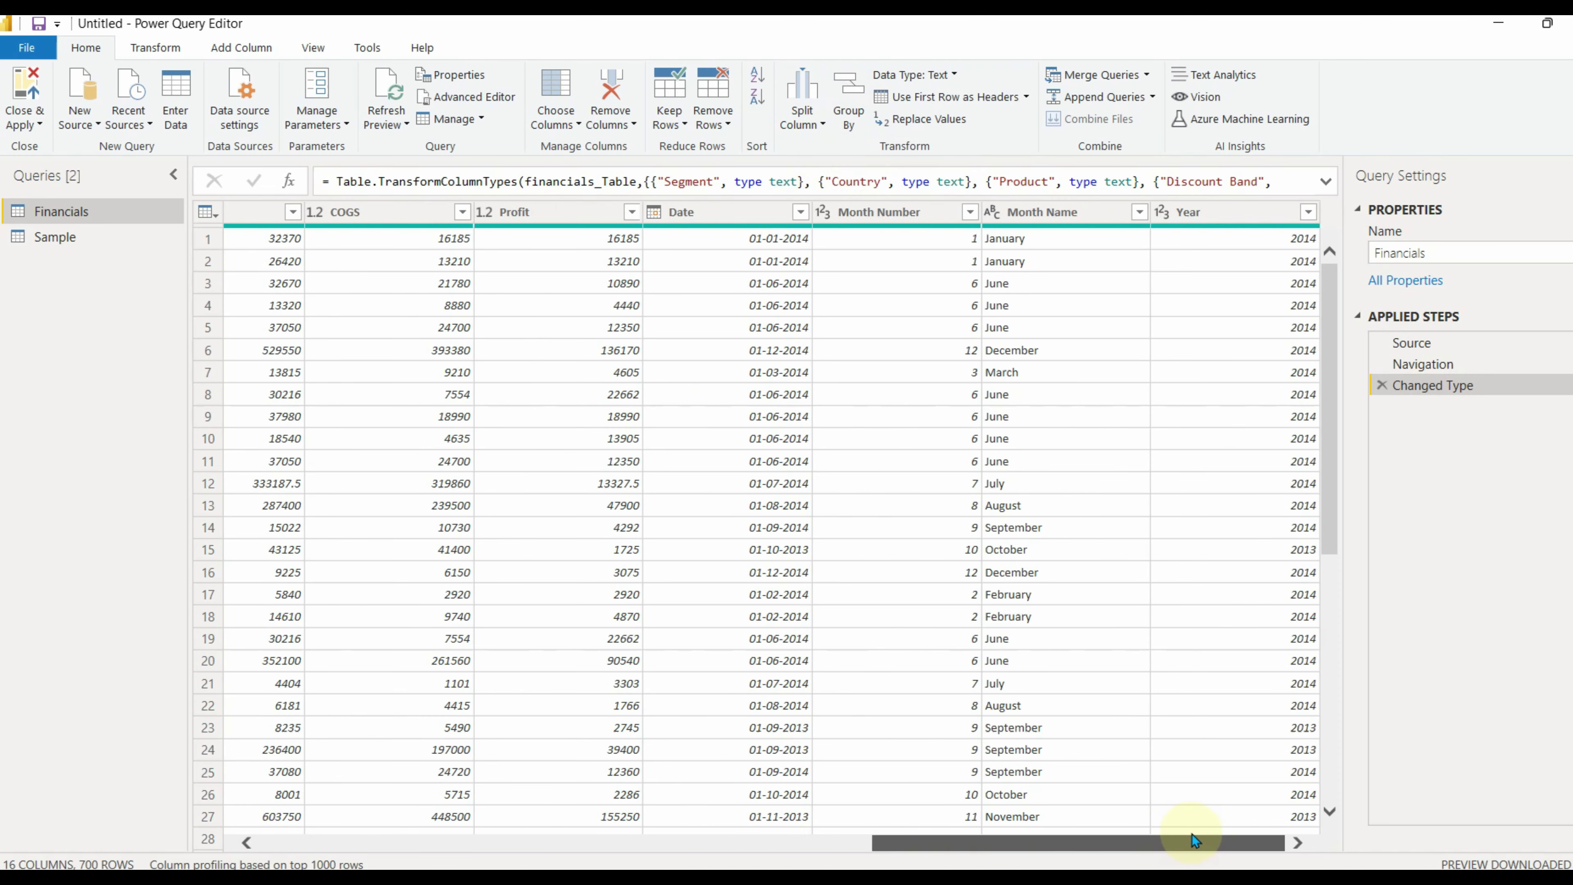
pyautogui.click(718, 214)
pyautogui.click(800, 117)
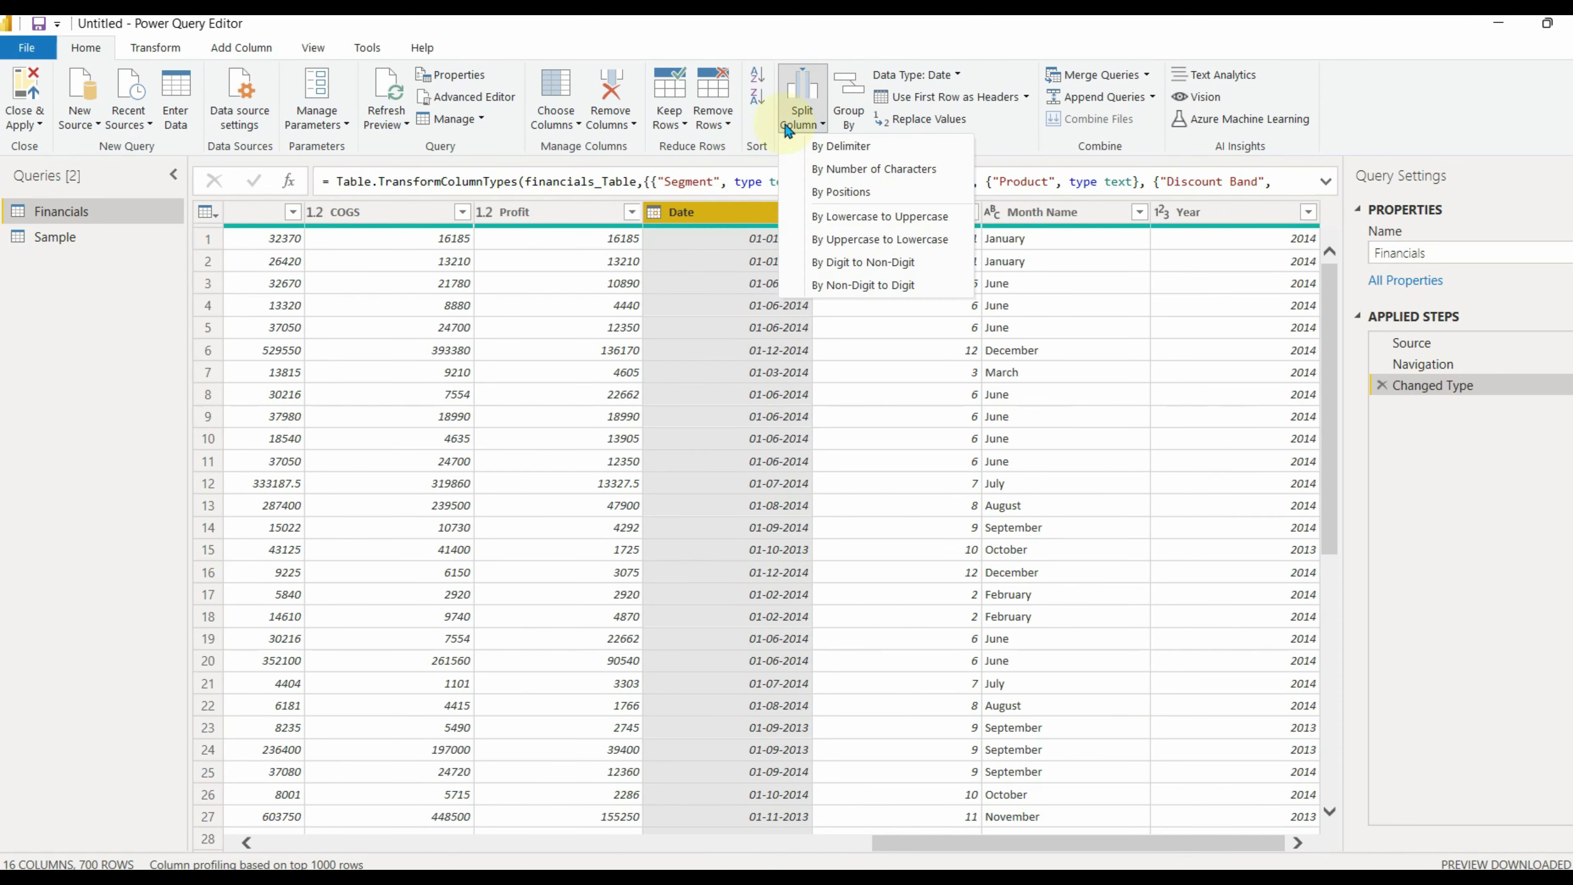
pyautogui.click(865, 149)
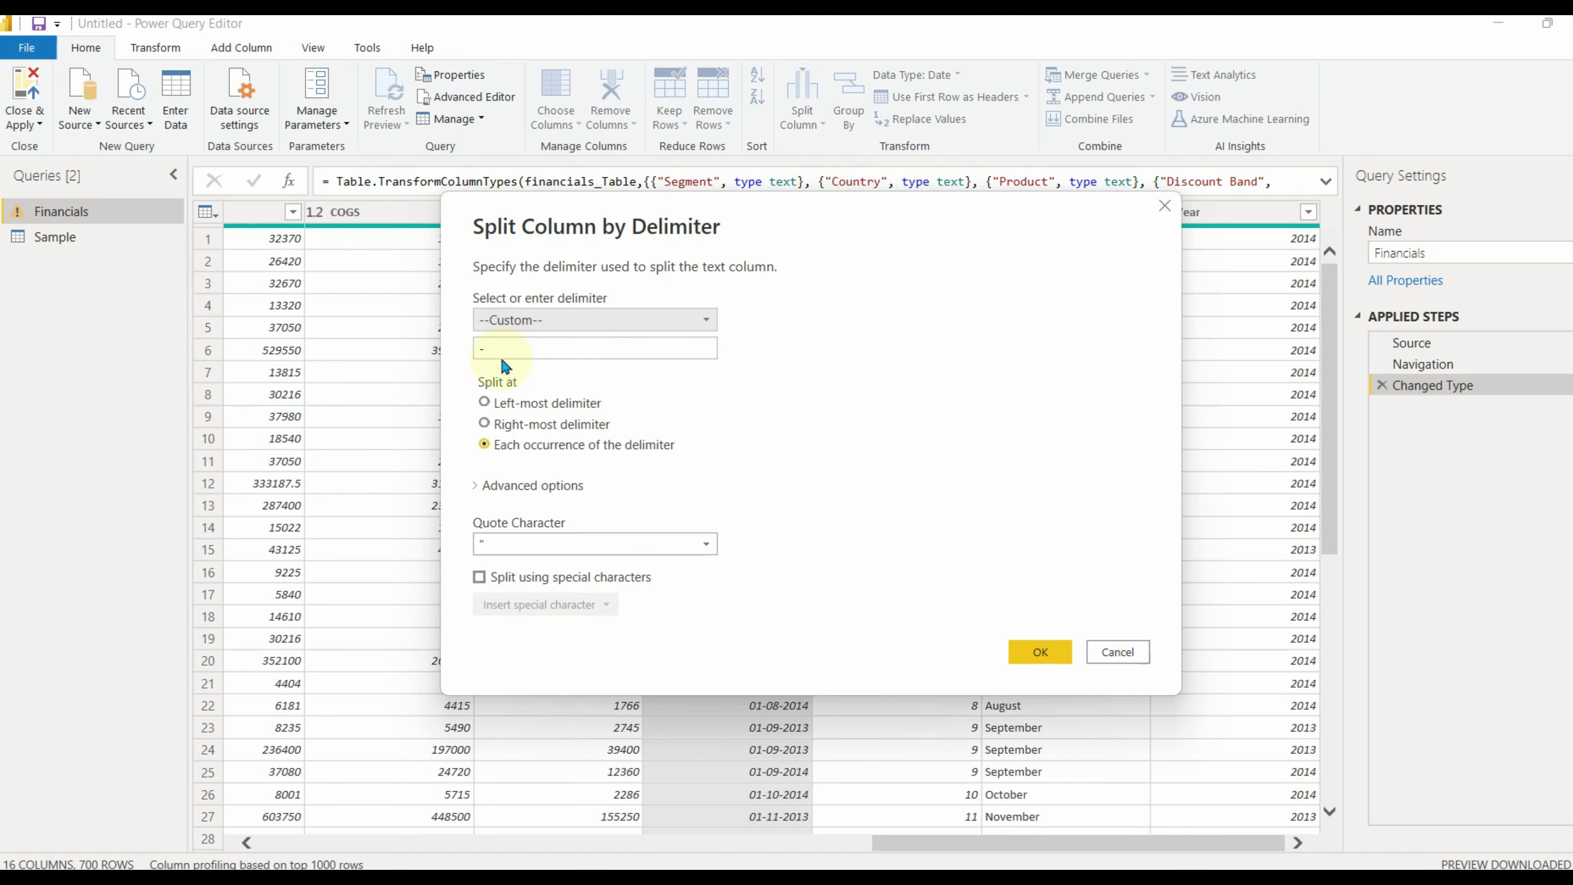
pyautogui.click(552, 329)
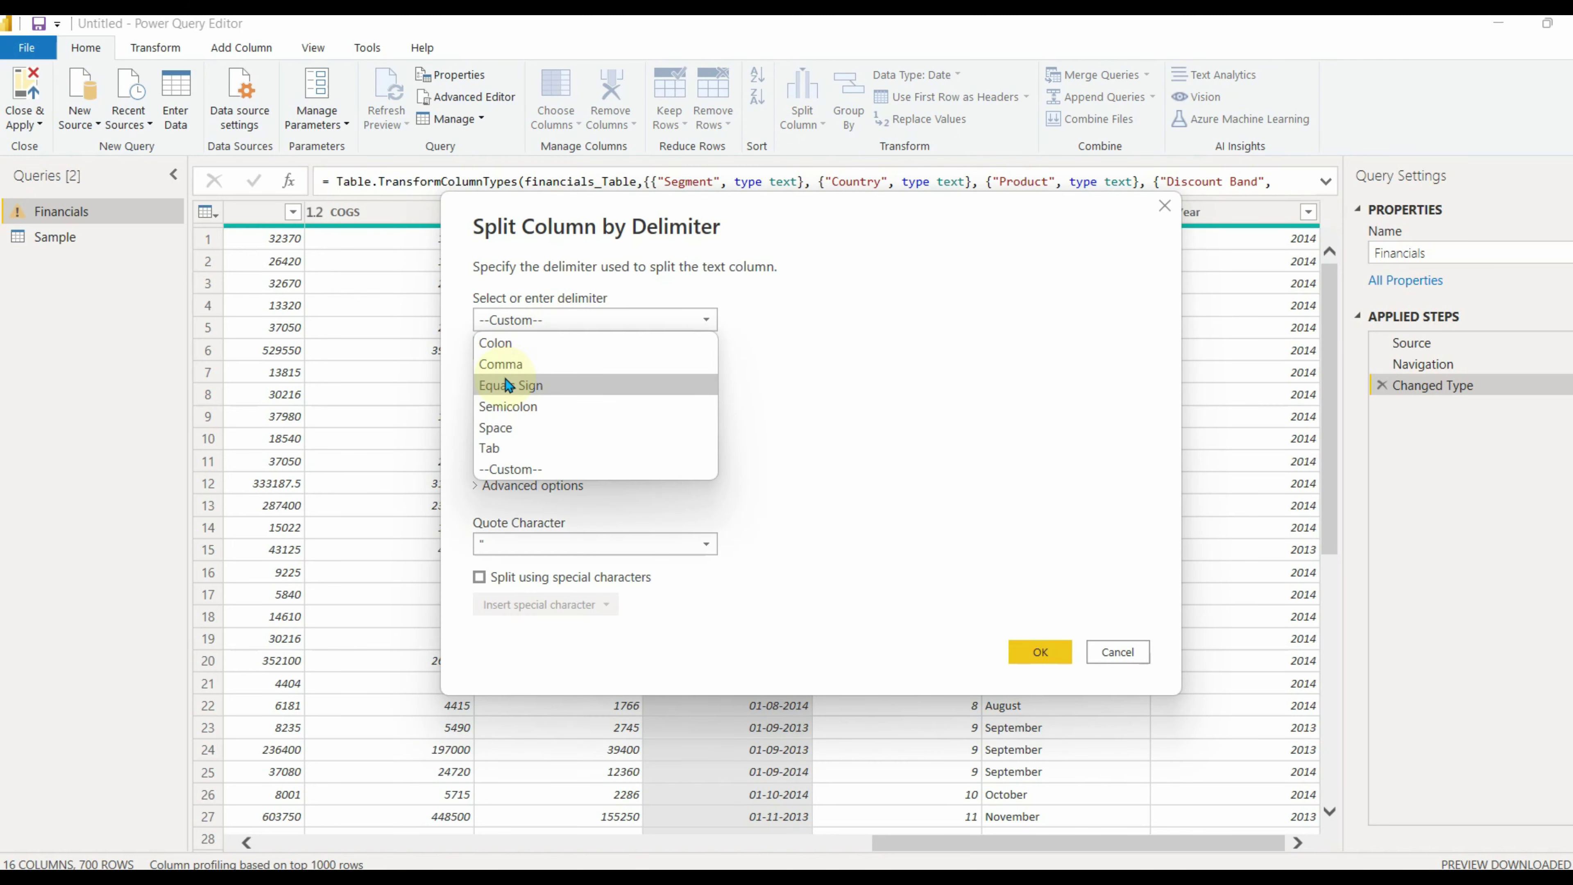
pyautogui.click(737, 429)
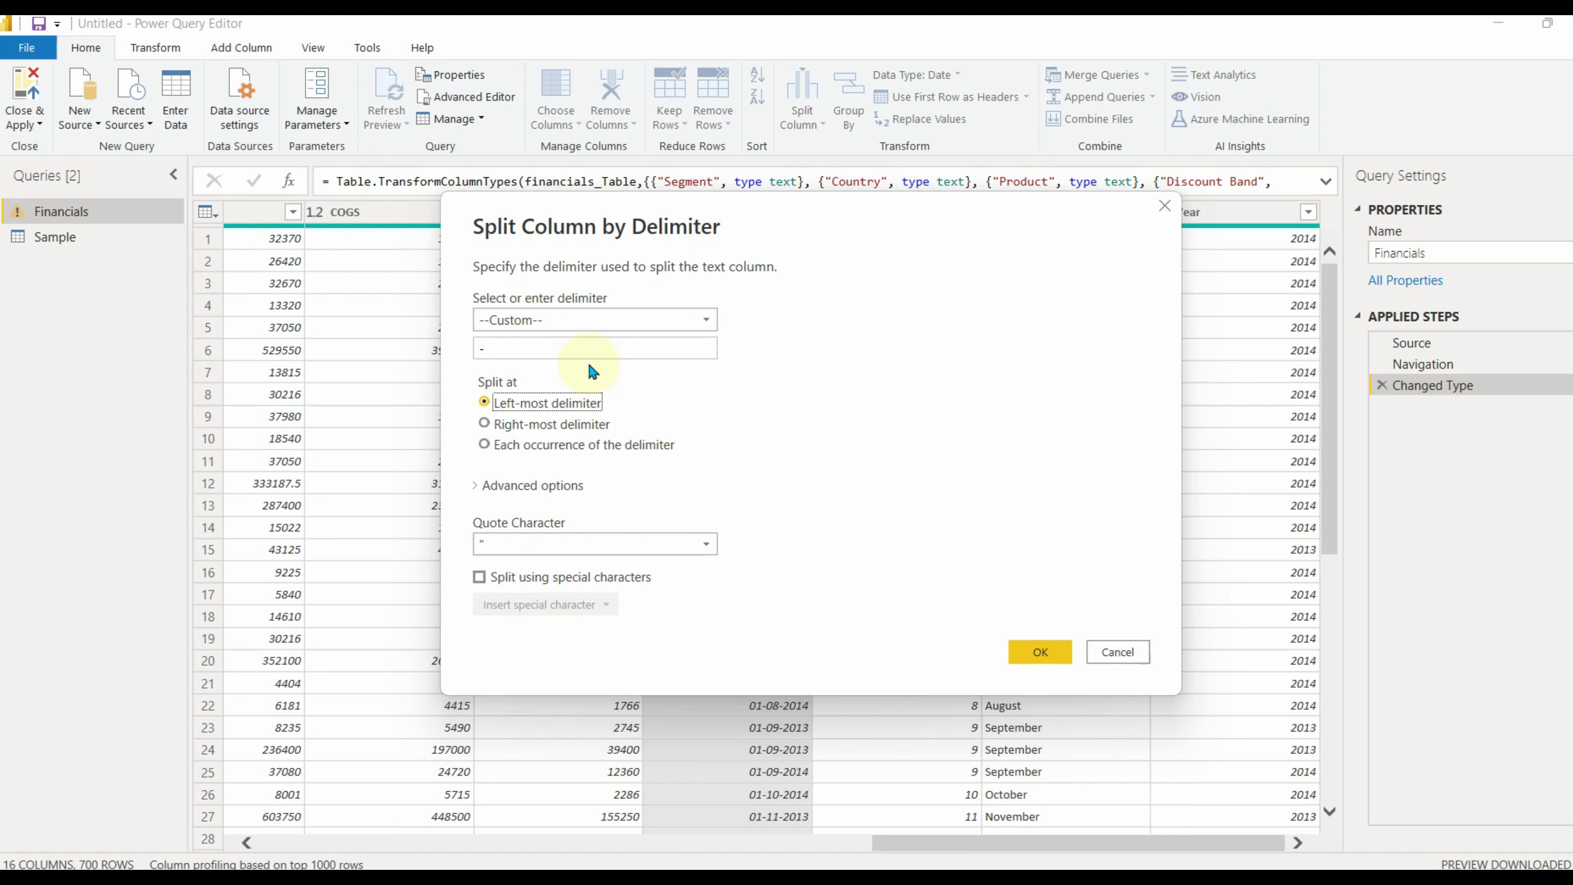
pyautogui.click(502, 348)
pyautogui.click(535, 403)
pyautogui.click(498, 451)
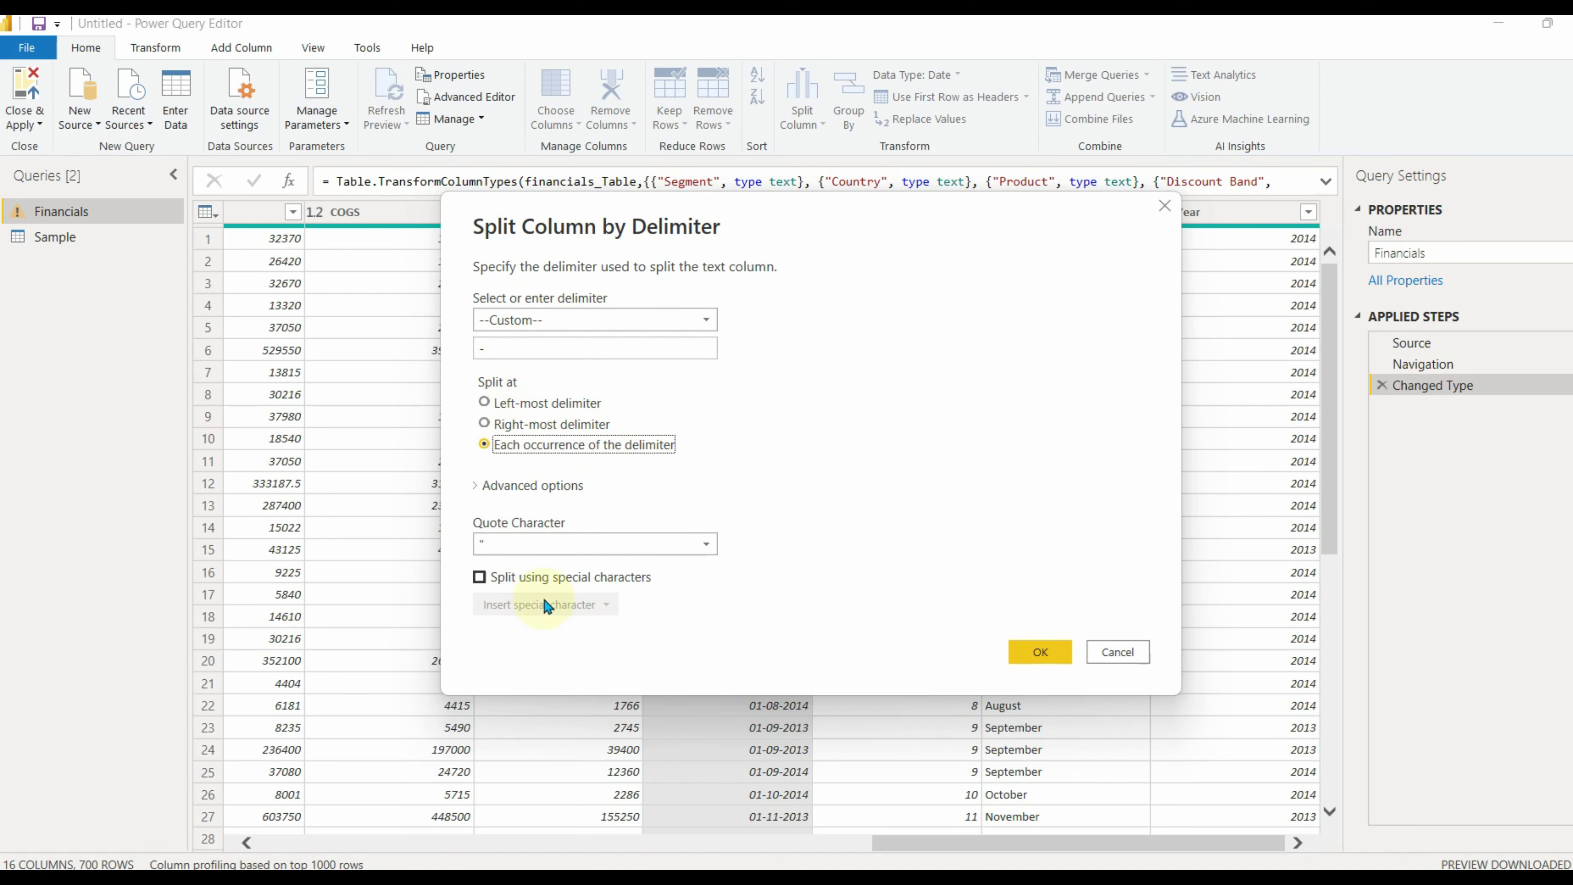
pyautogui.click(526, 485)
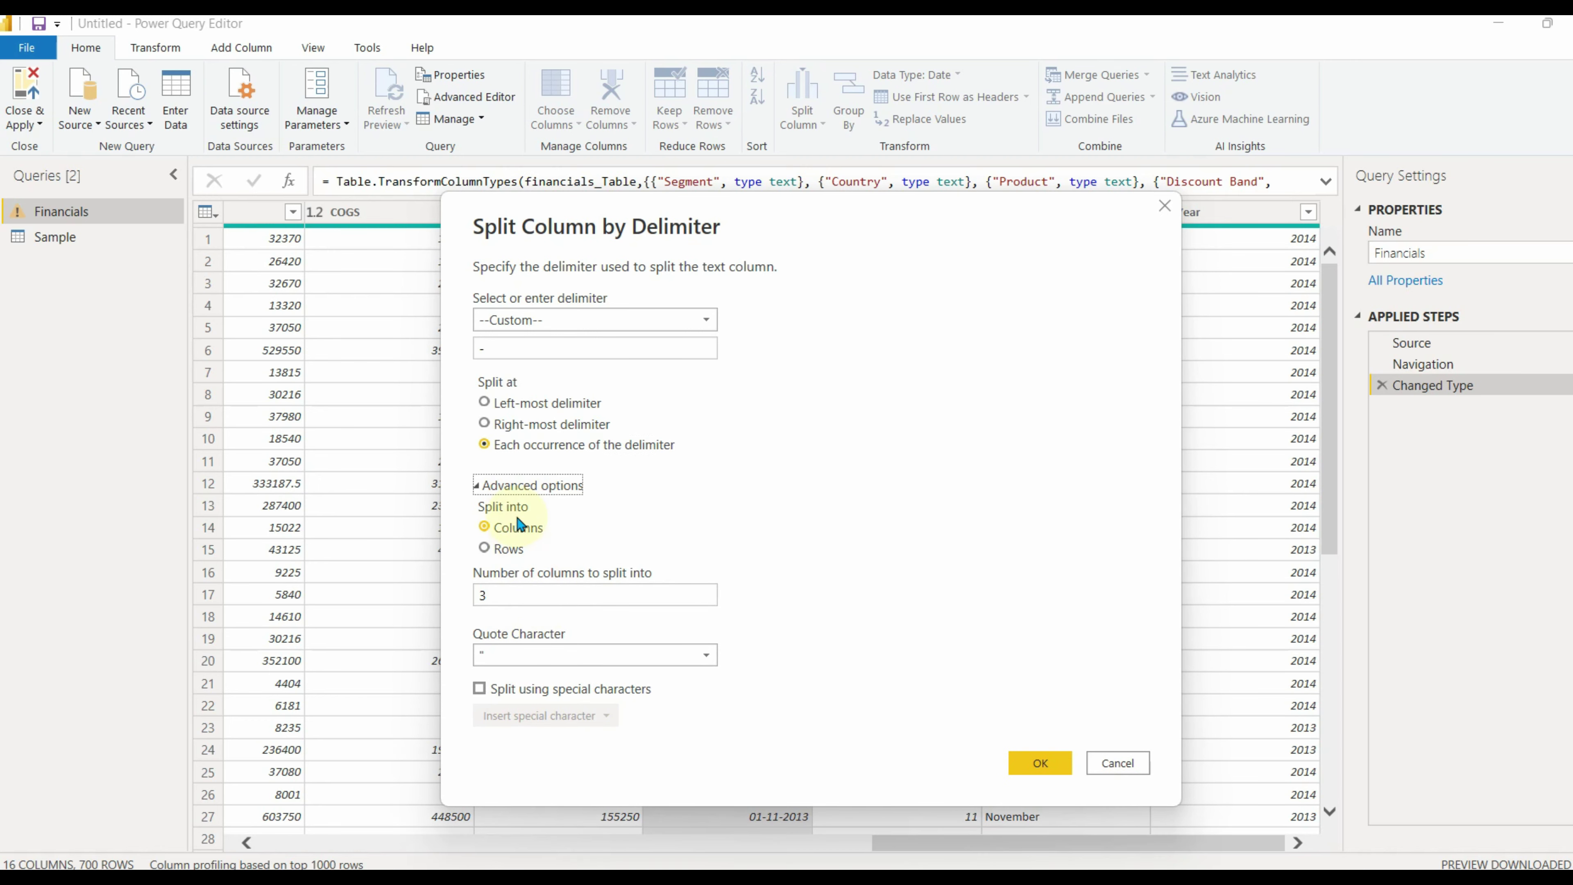
pyautogui.click(503, 488)
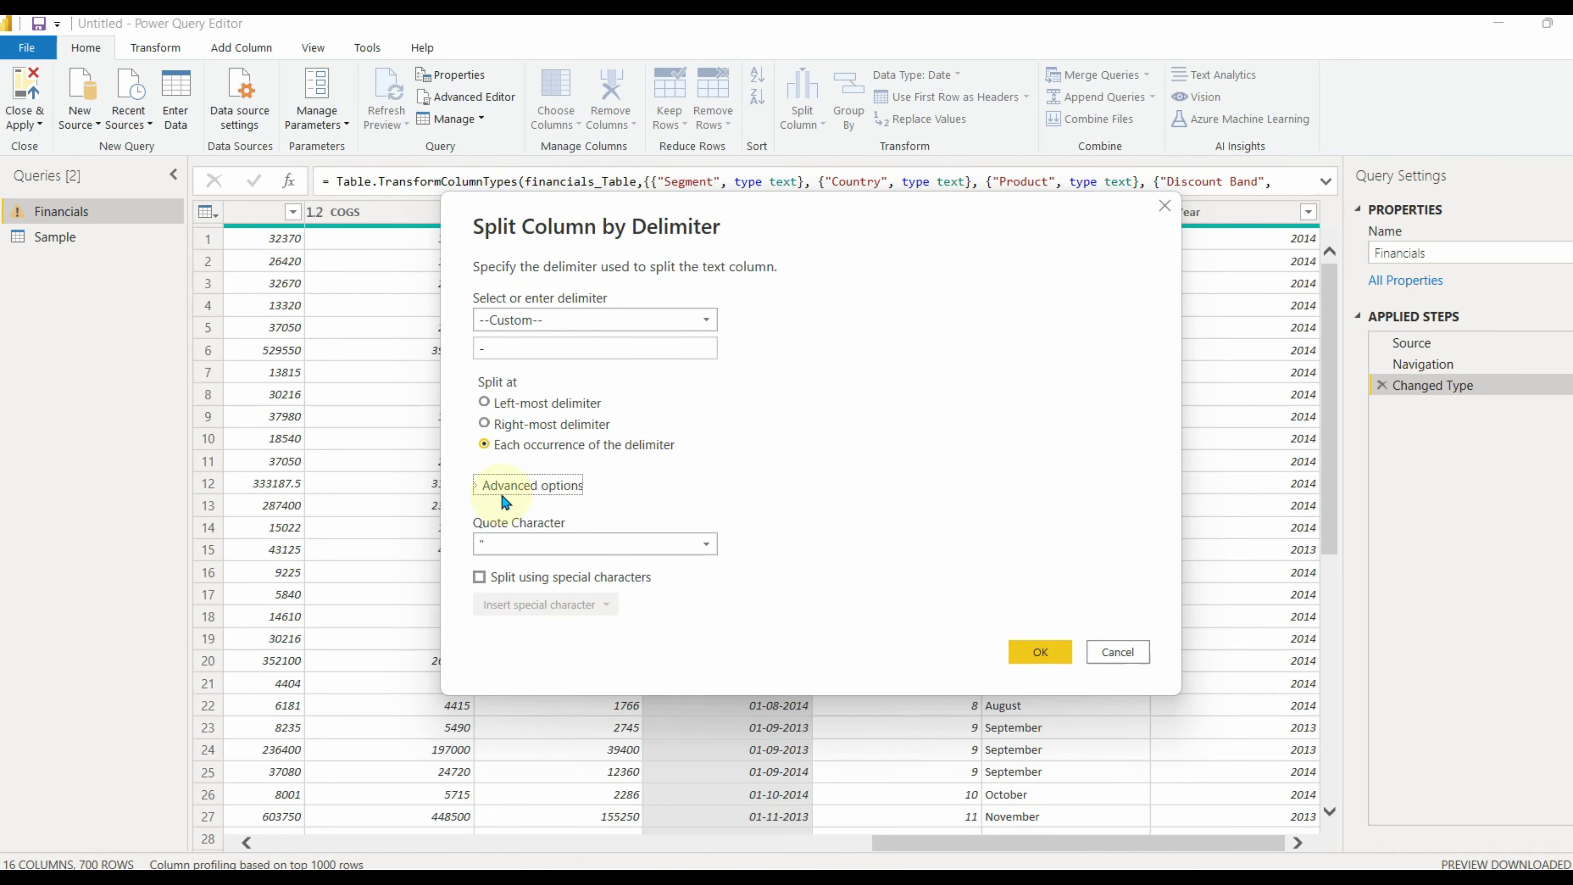
pyautogui.click(1040, 652)
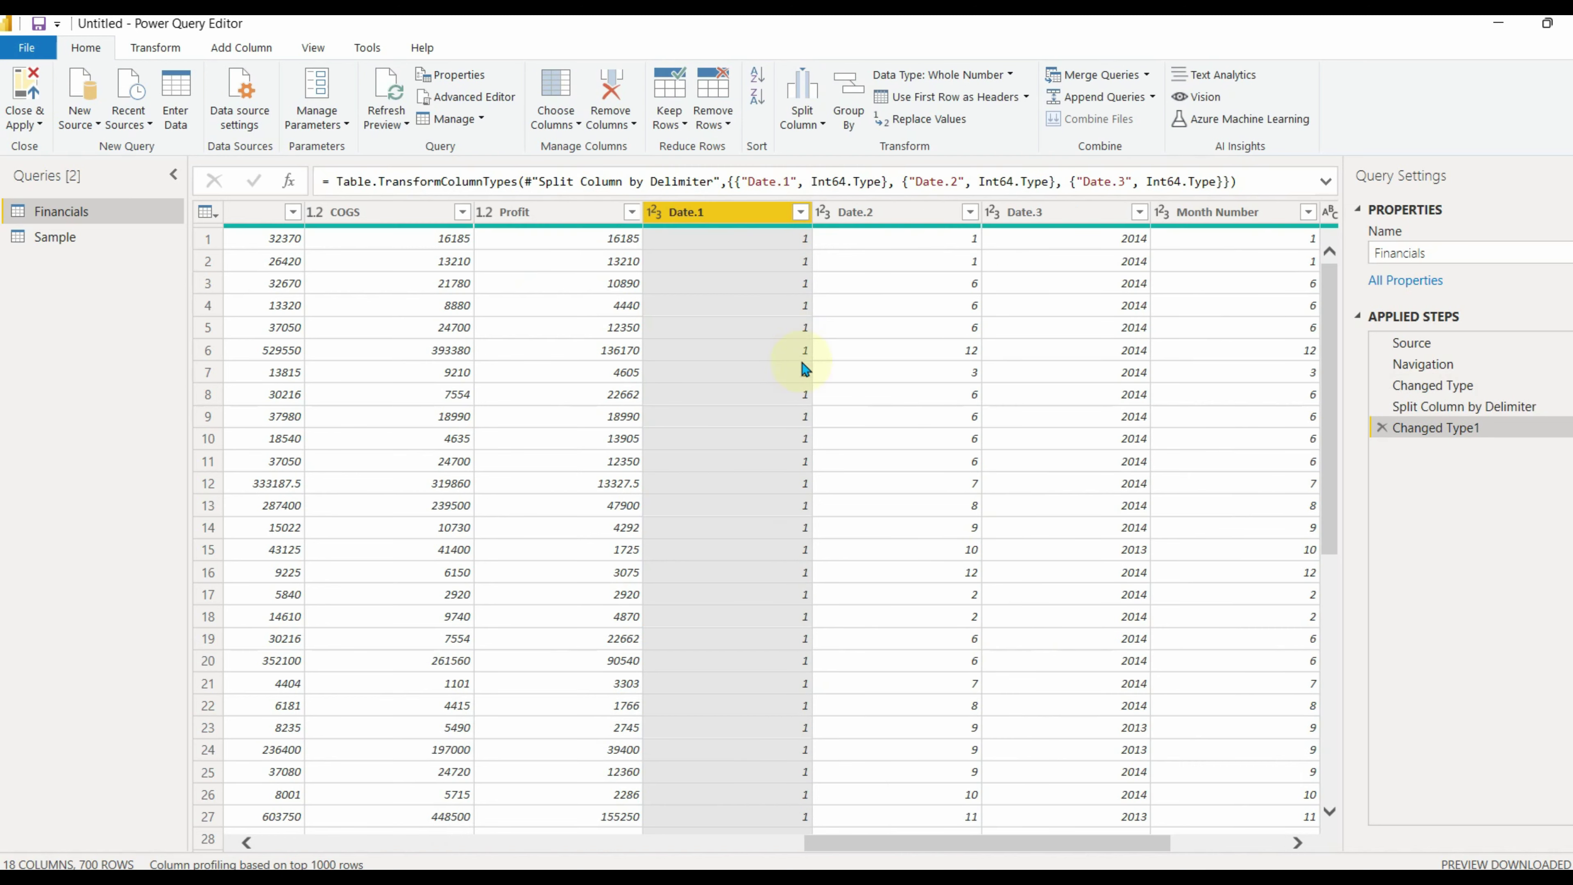
pyautogui.click(1063, 213)
pyautogui.click(904, 212)
pyautogui.click(718, 211)
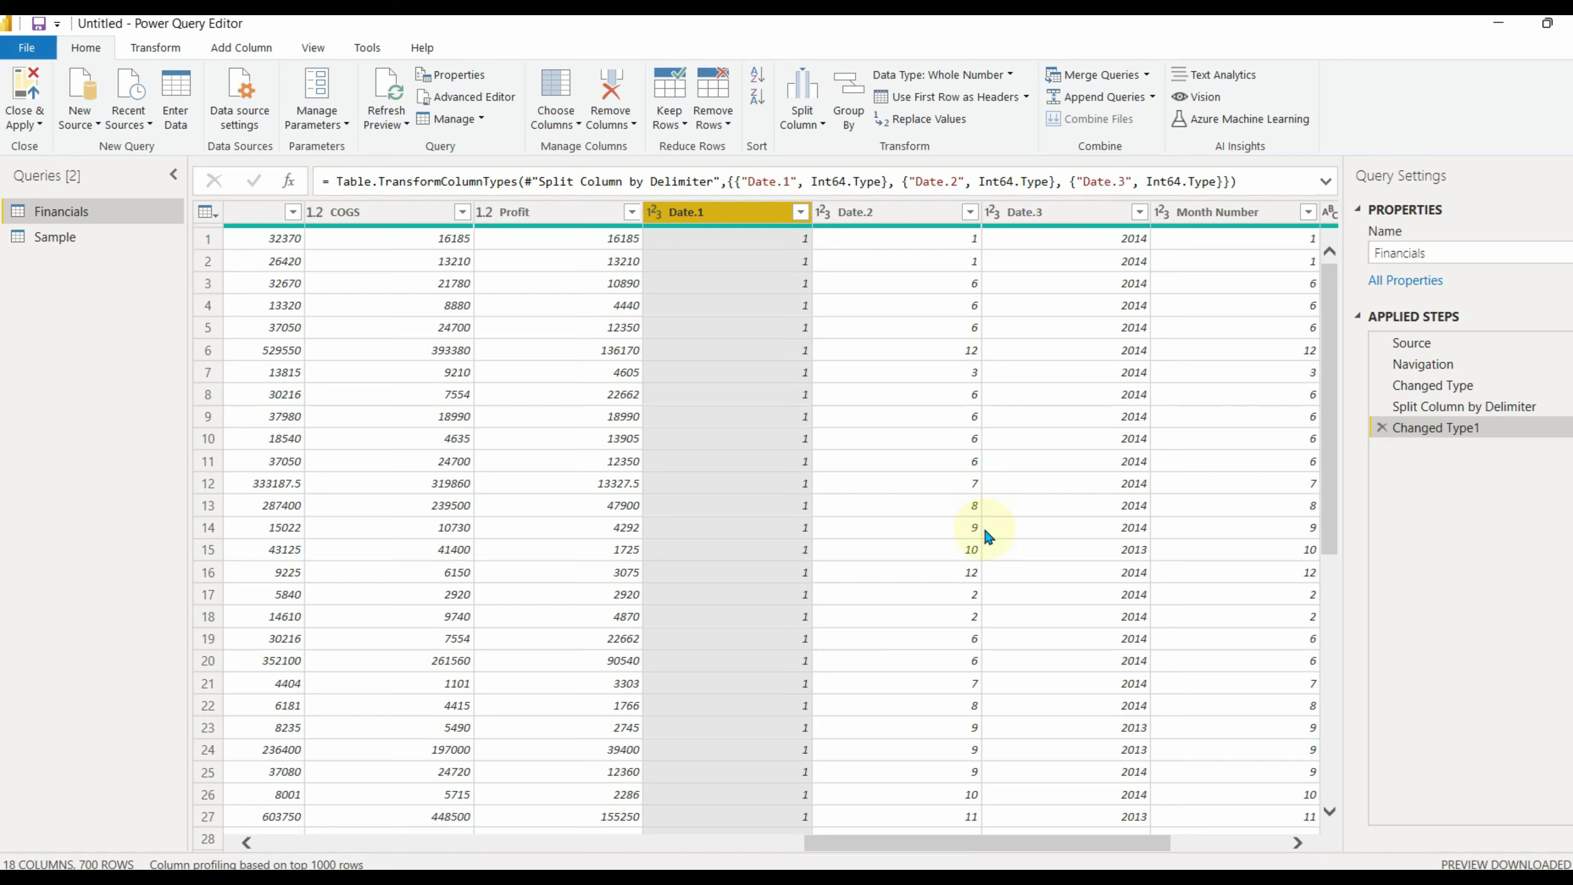
pyautogui.scroll(-5, 985, 534)
pyautogui.scroll(5, 961, 552)
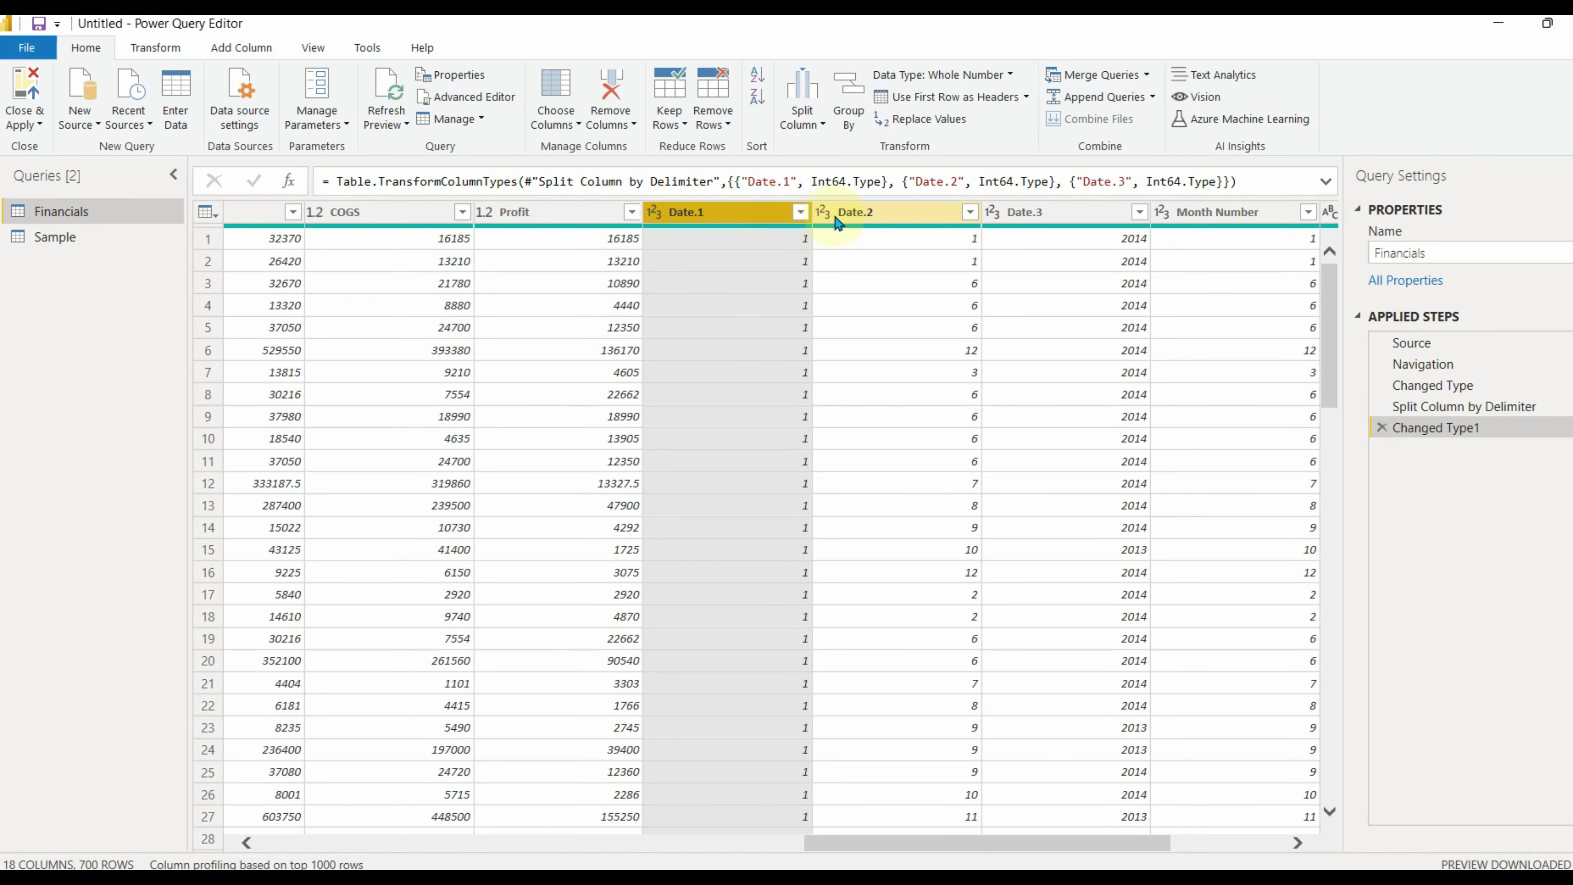
pyautogui.click(1382, 428)
pyautogui.click(1381, 406)
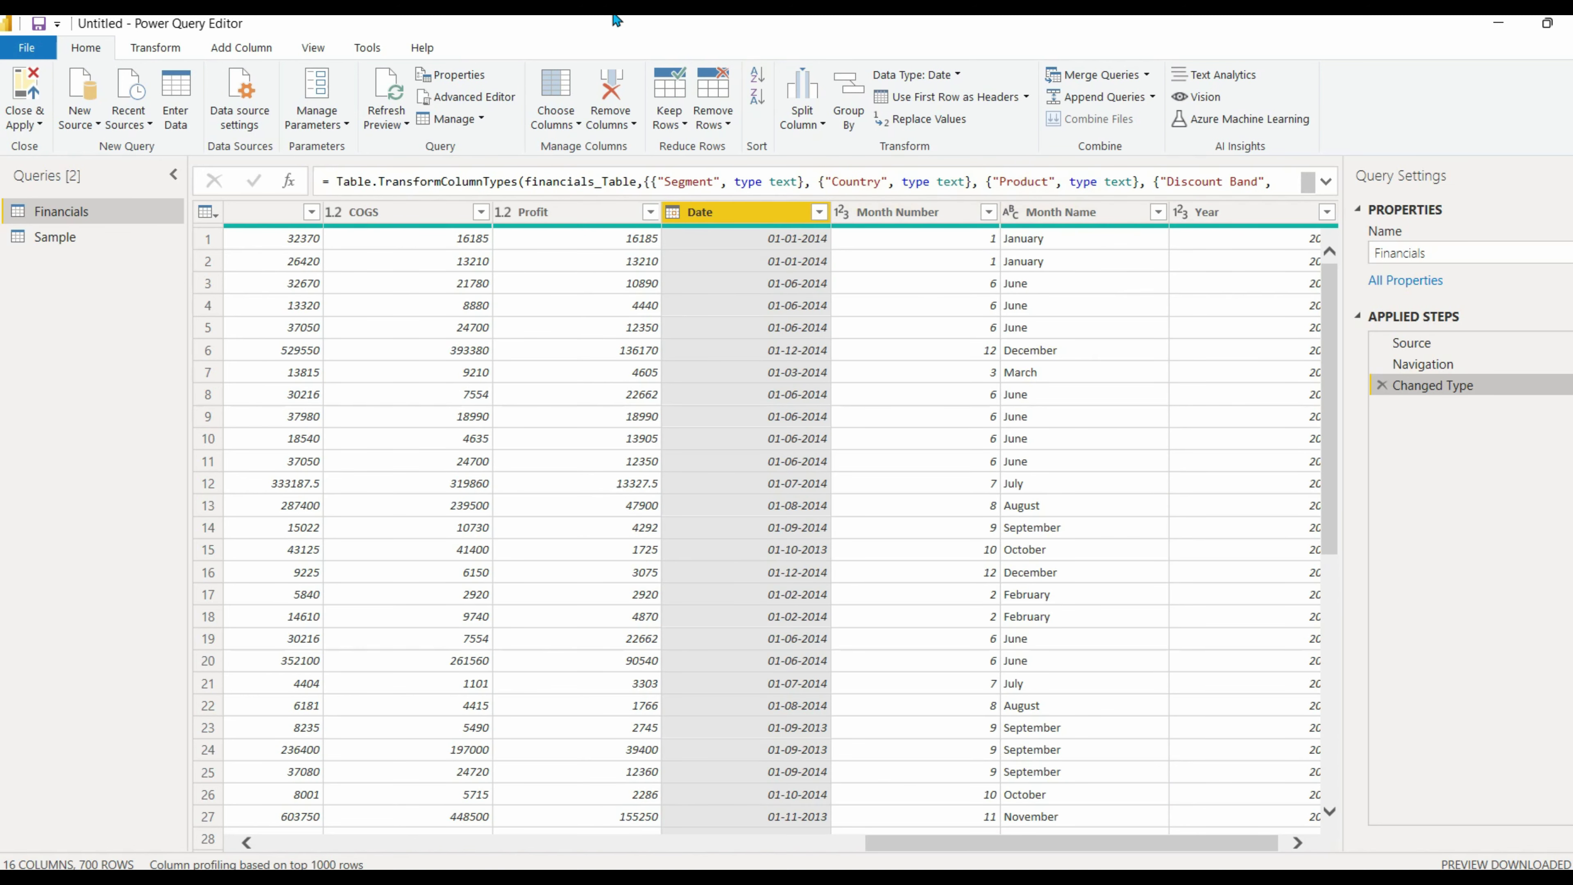
pyautogui.click(809, 141)
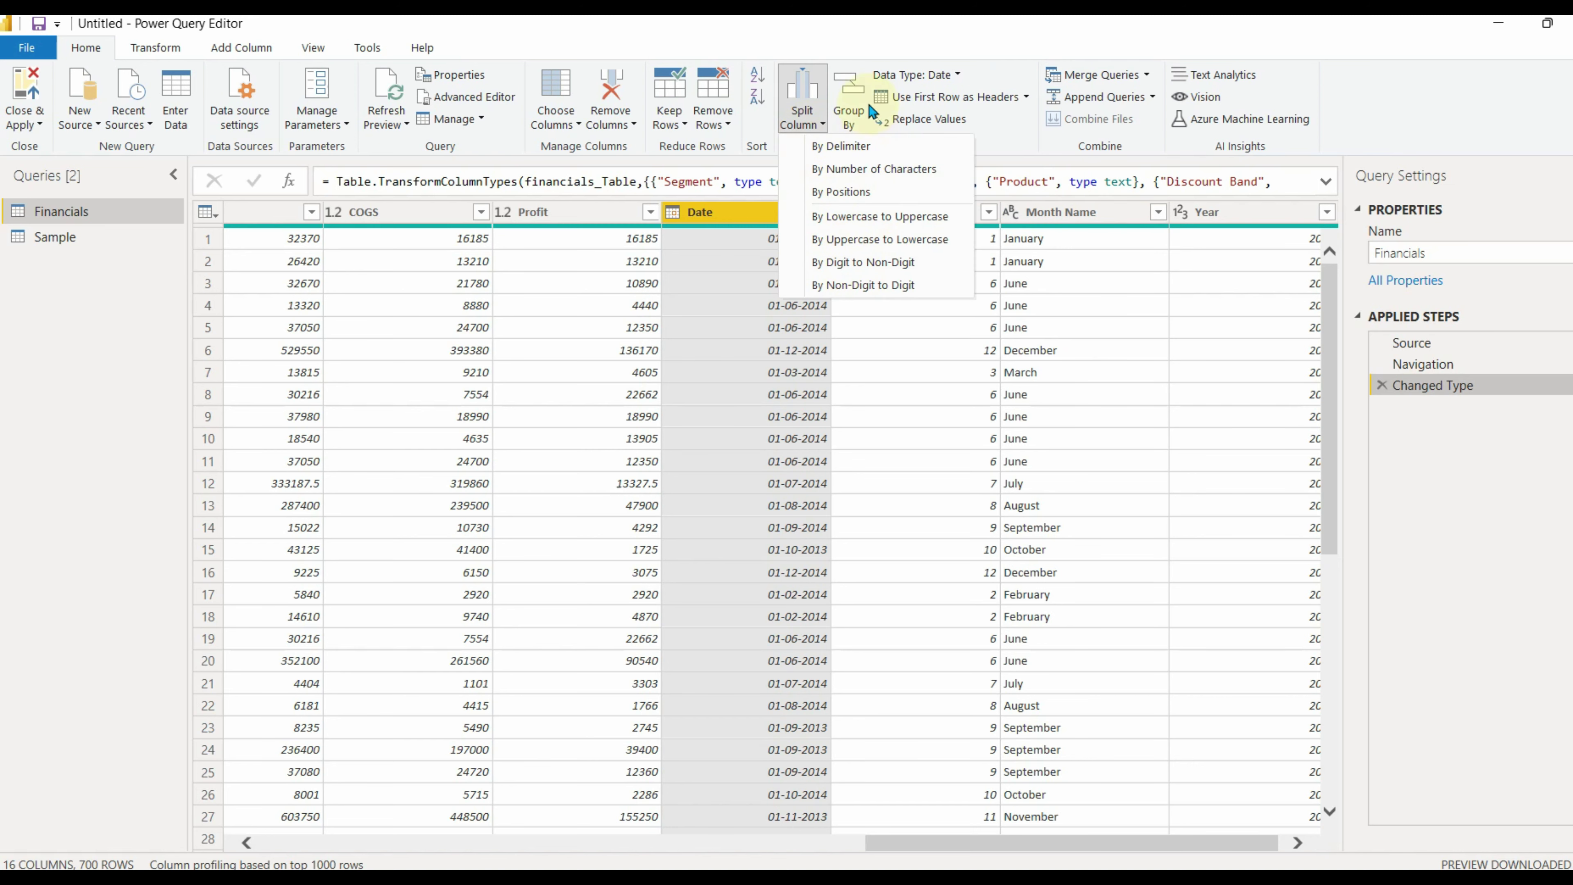
pyautogui.click(881, 28)
pyautogui.click(848, 118)
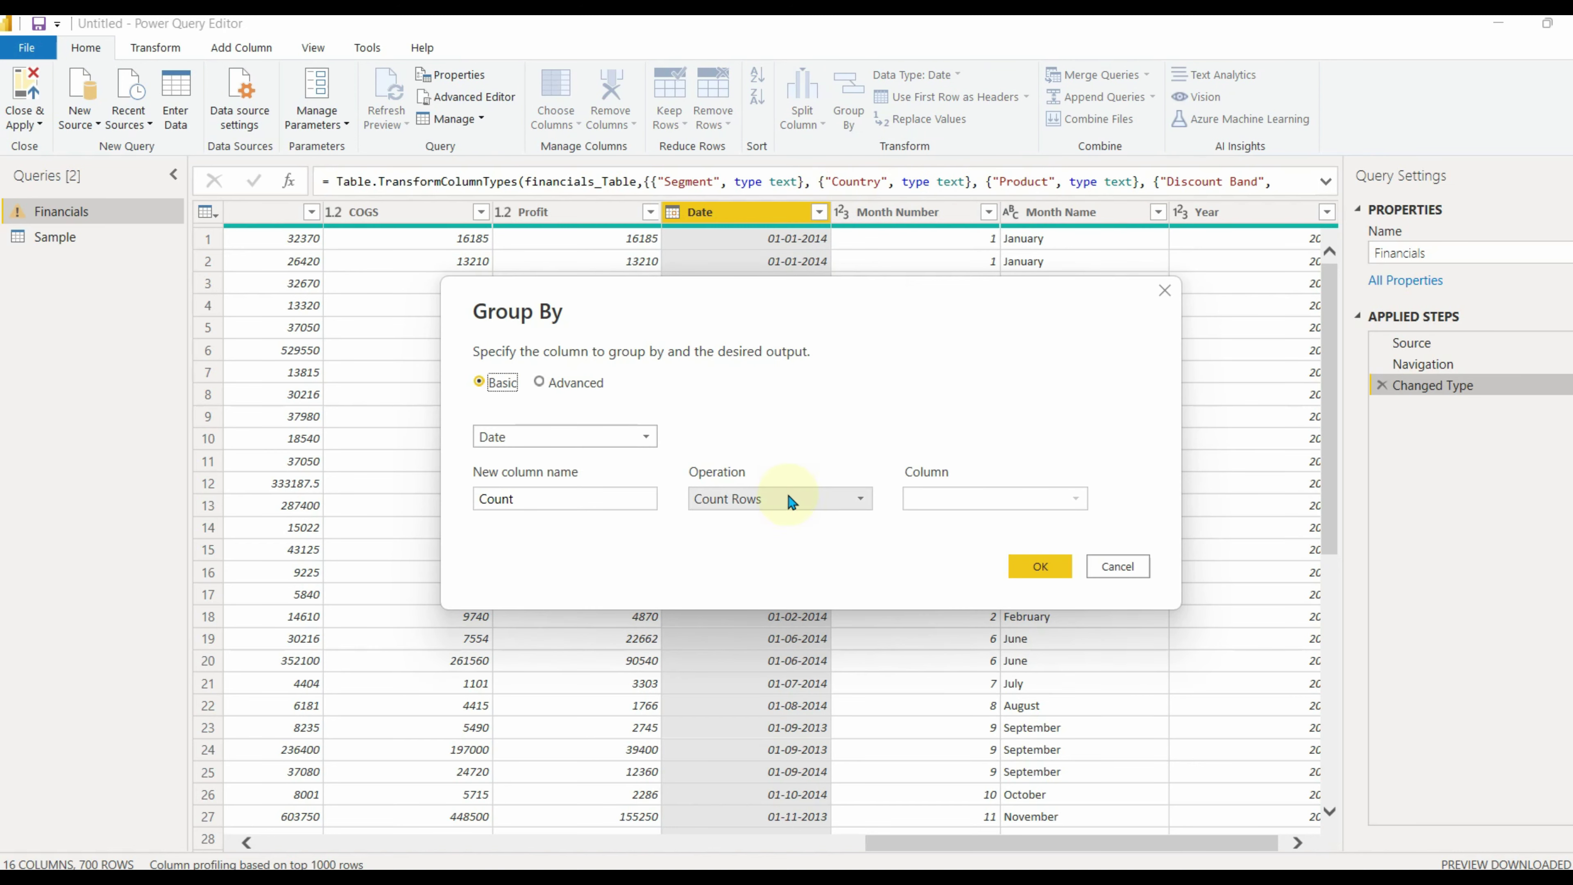
pyautogui.click(791, 502)
pyautogui.click(570, 504)
pyautogui.click(596, 437)
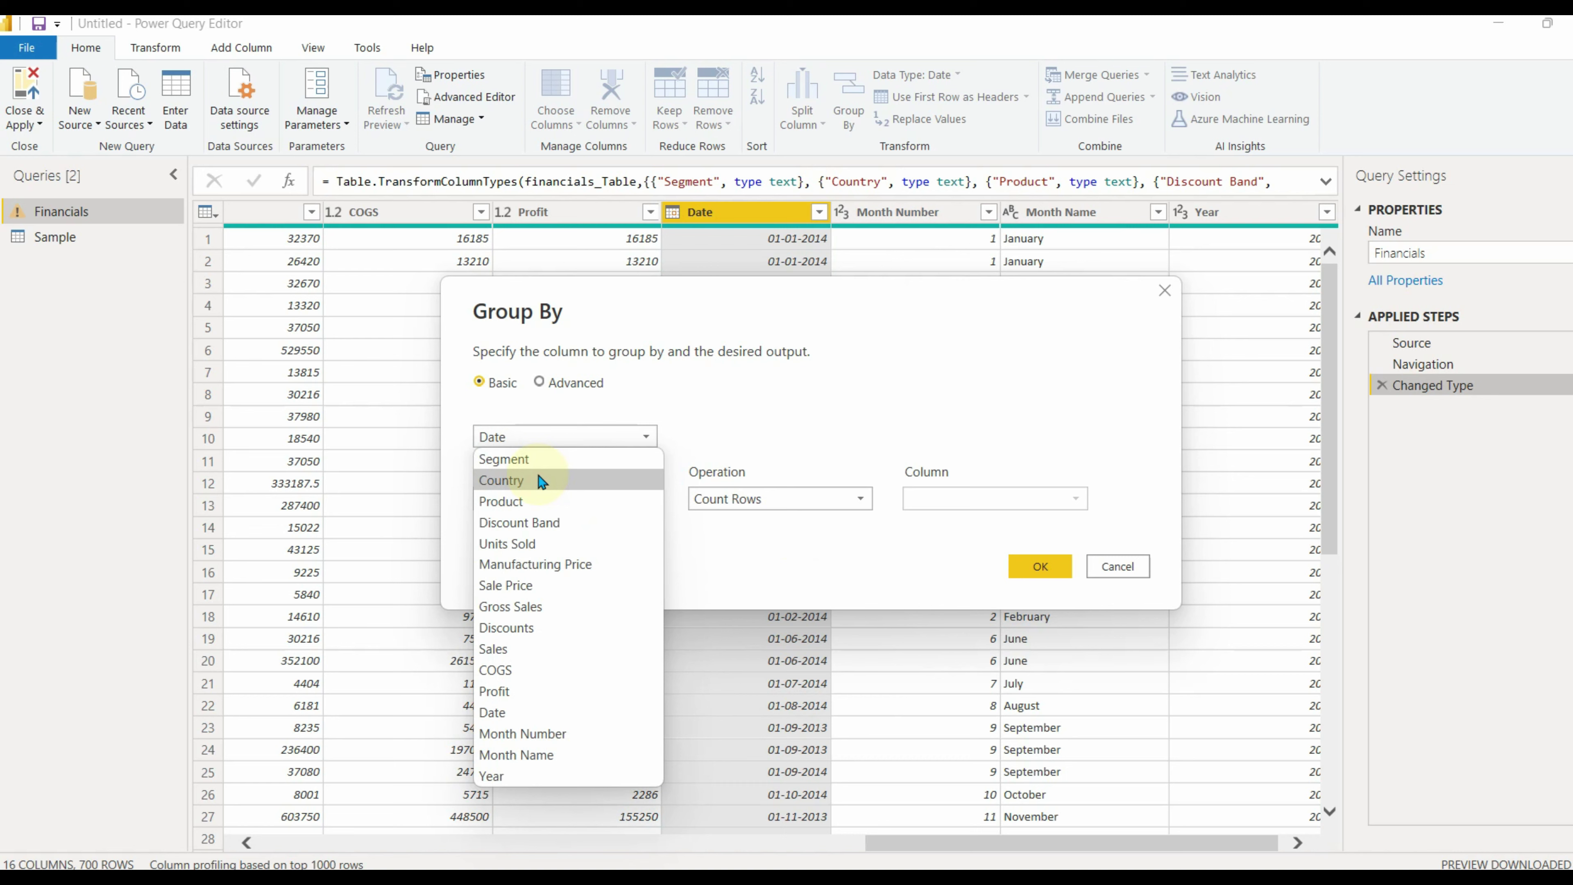
pyautogui.click(545, 459)
pyautogui.click(580, 440)
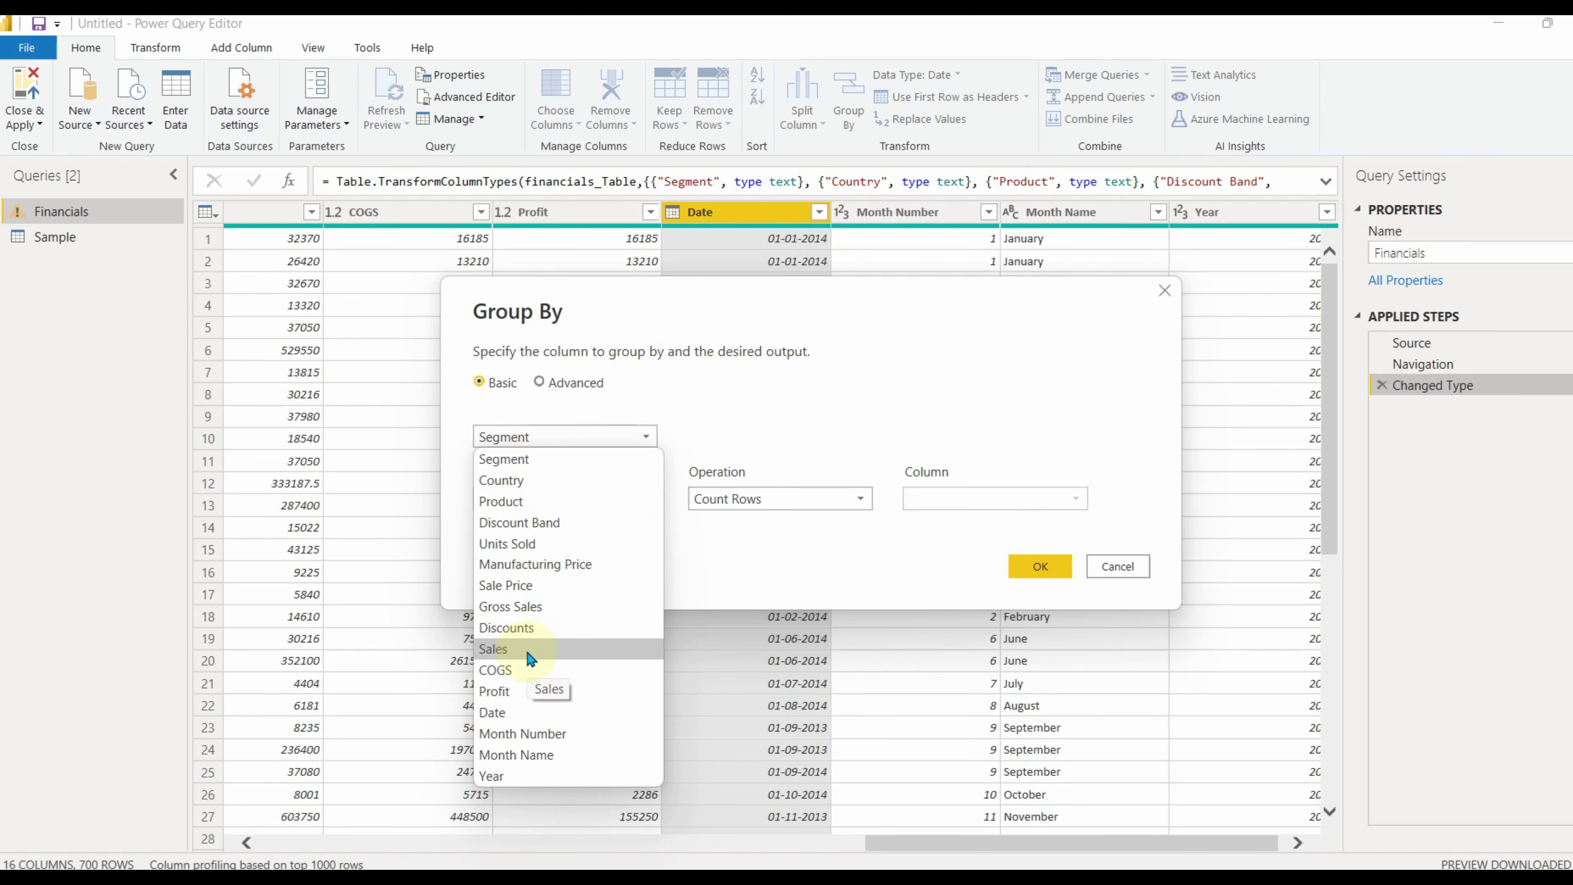
pyautogui.click(901, 440)
pyautogui.click(1106, 567)
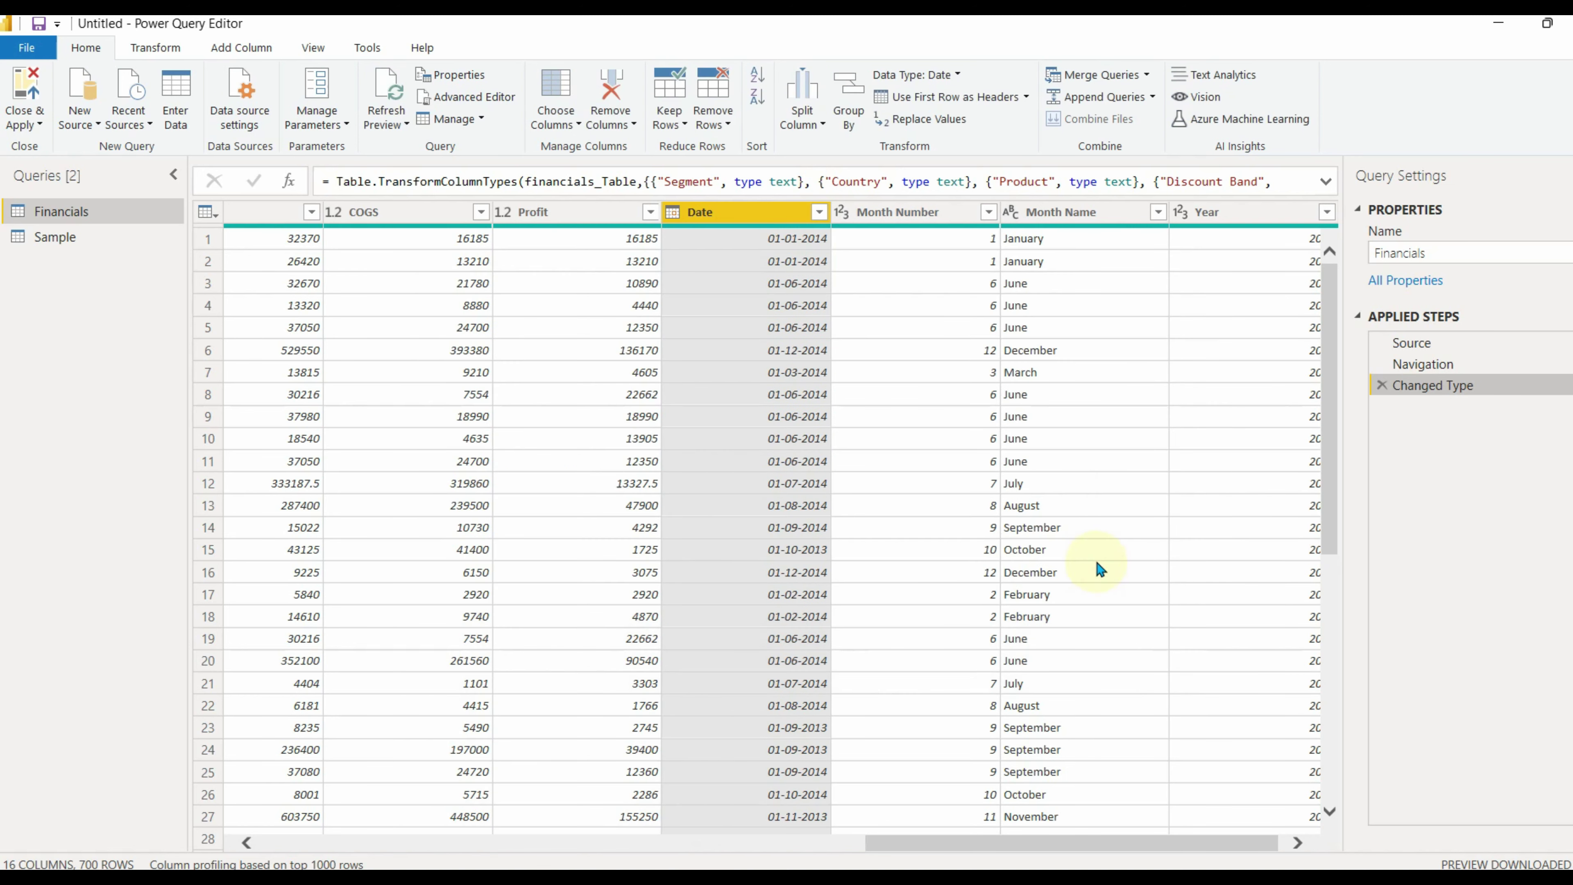
pyautogui.click(958, 76)
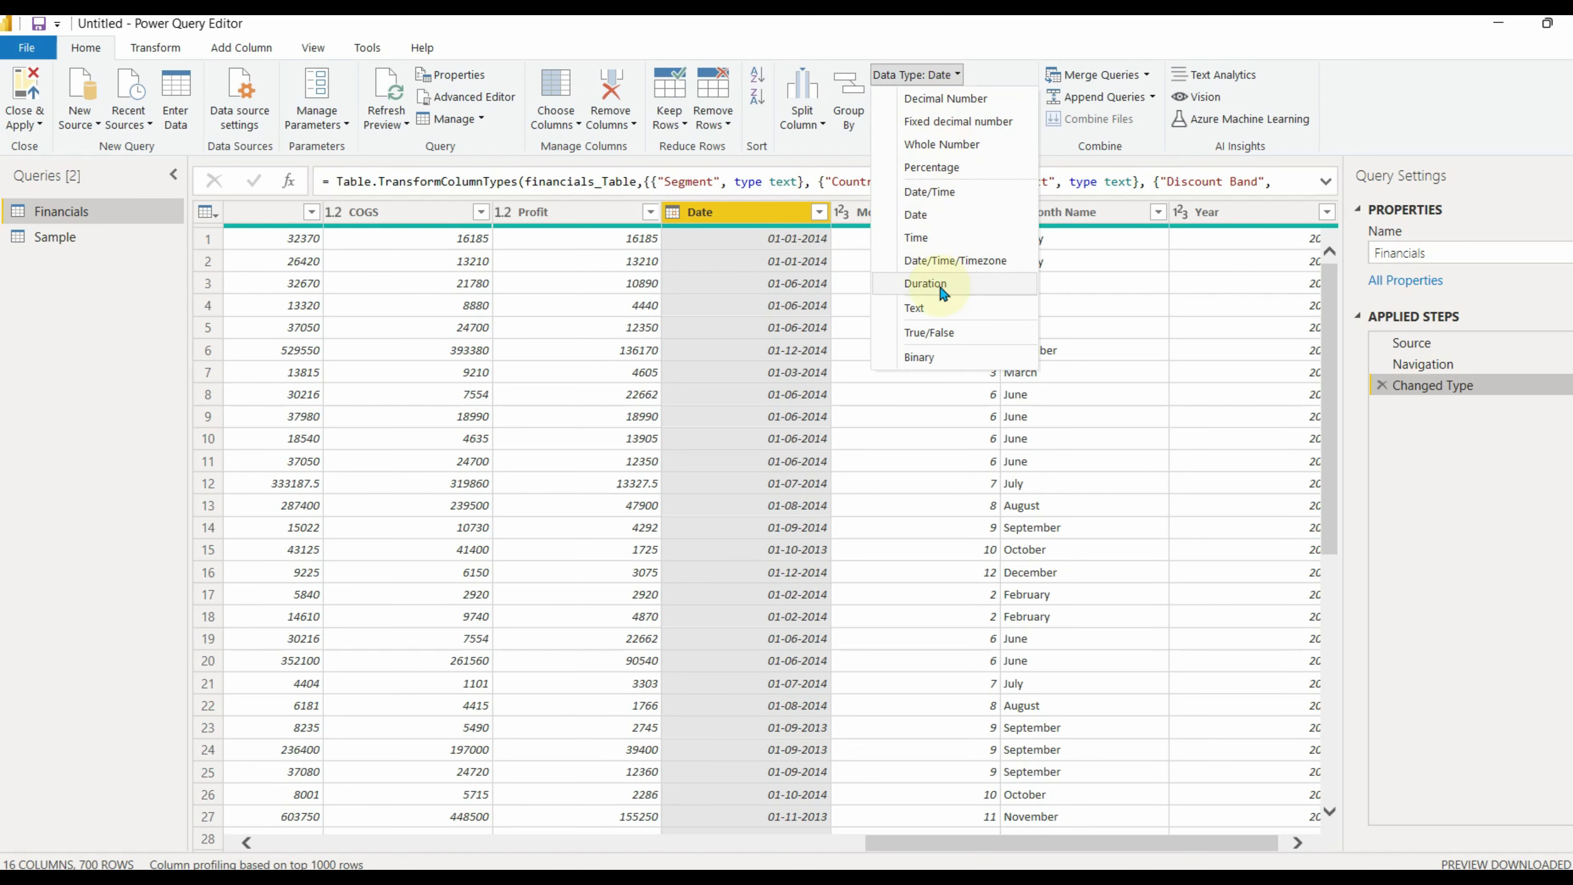
pyautogui.click(993, 86)
pyautogui.click(1026, 99)
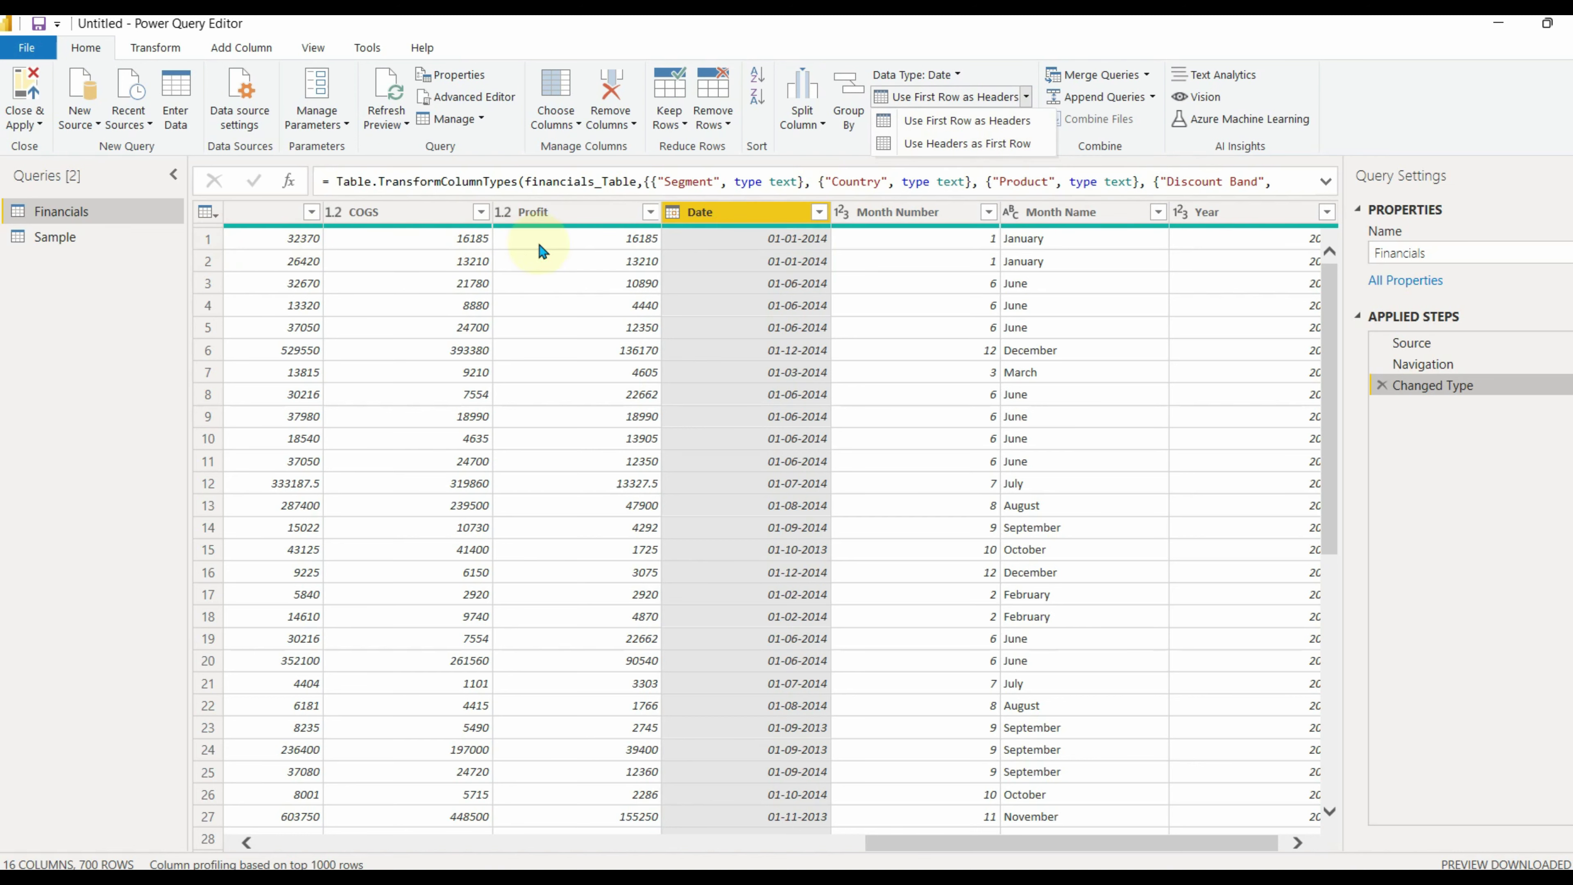
pyautogui.click(208, 239)
pyautogui.click(208, 238)
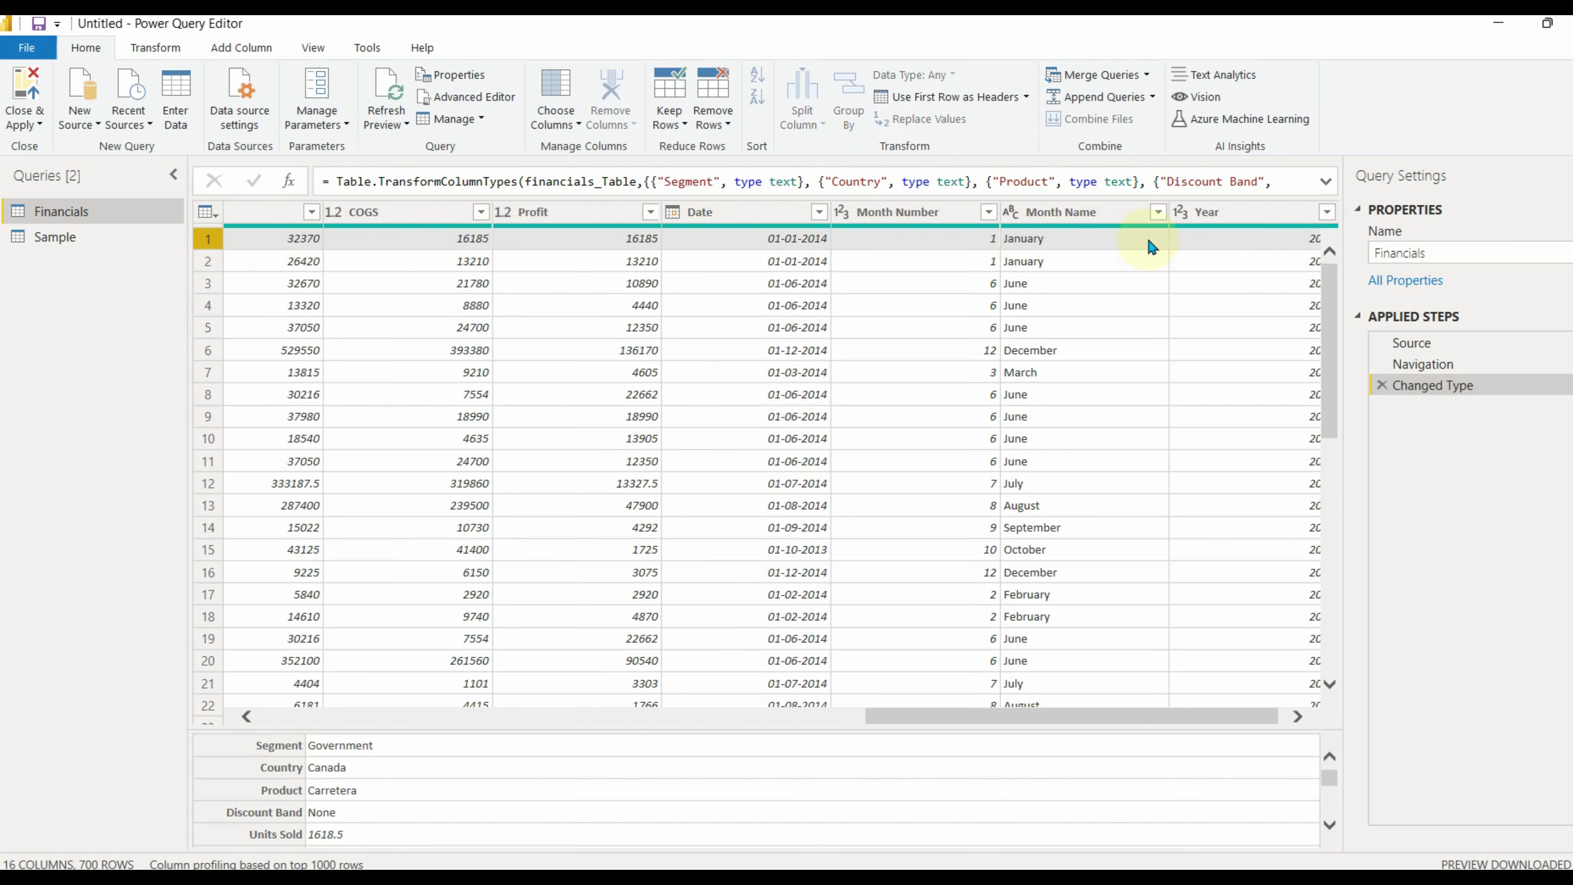
pyautogui.click(957, 97)
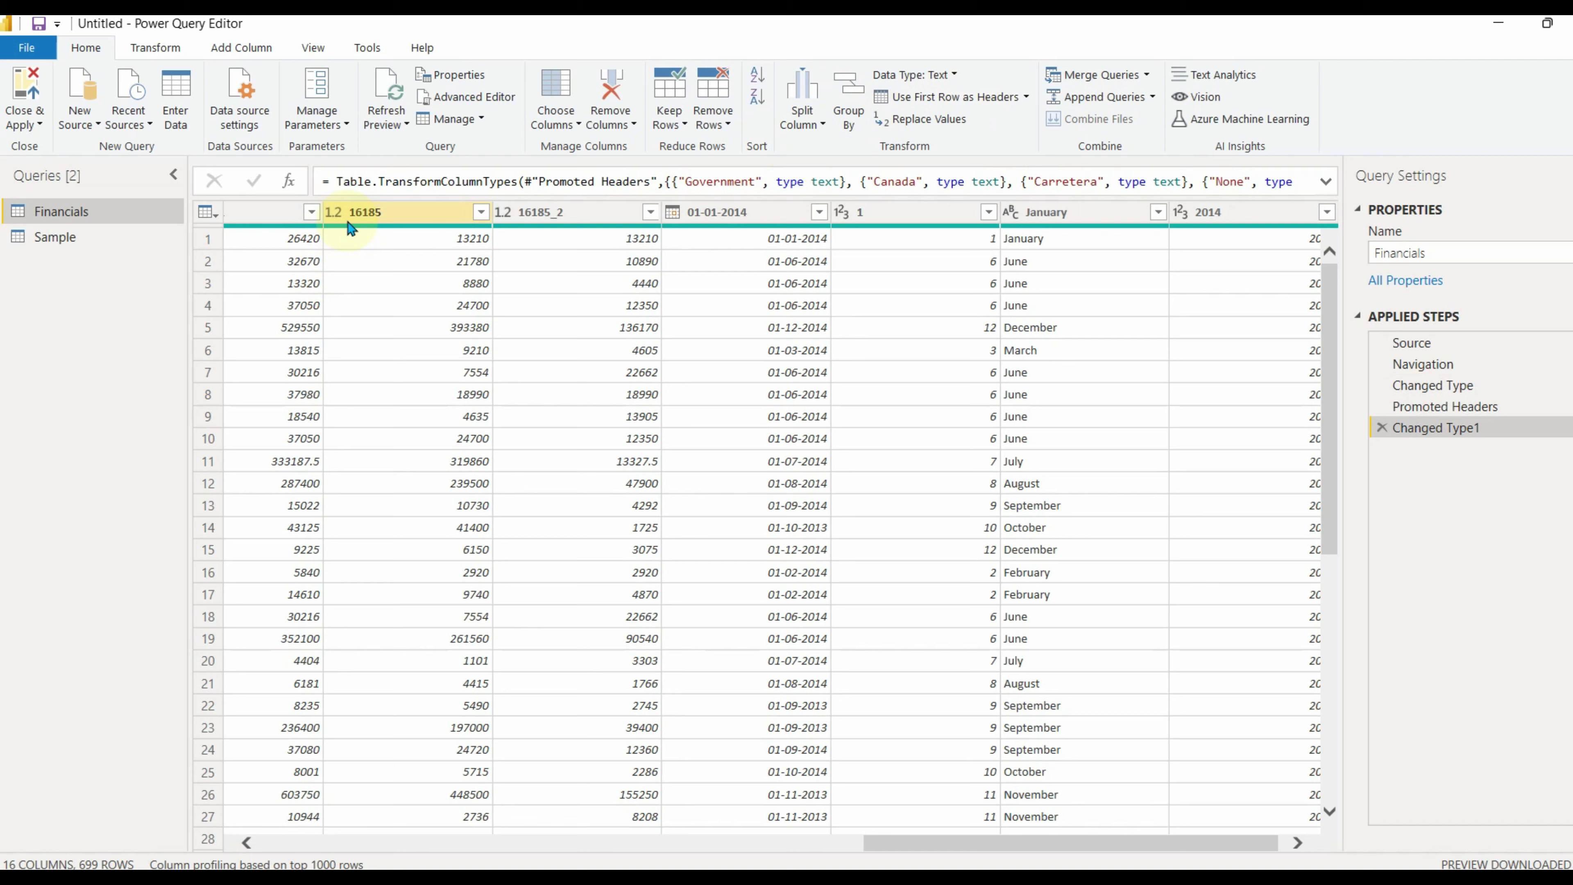
pyautogui.click(1382, 428)
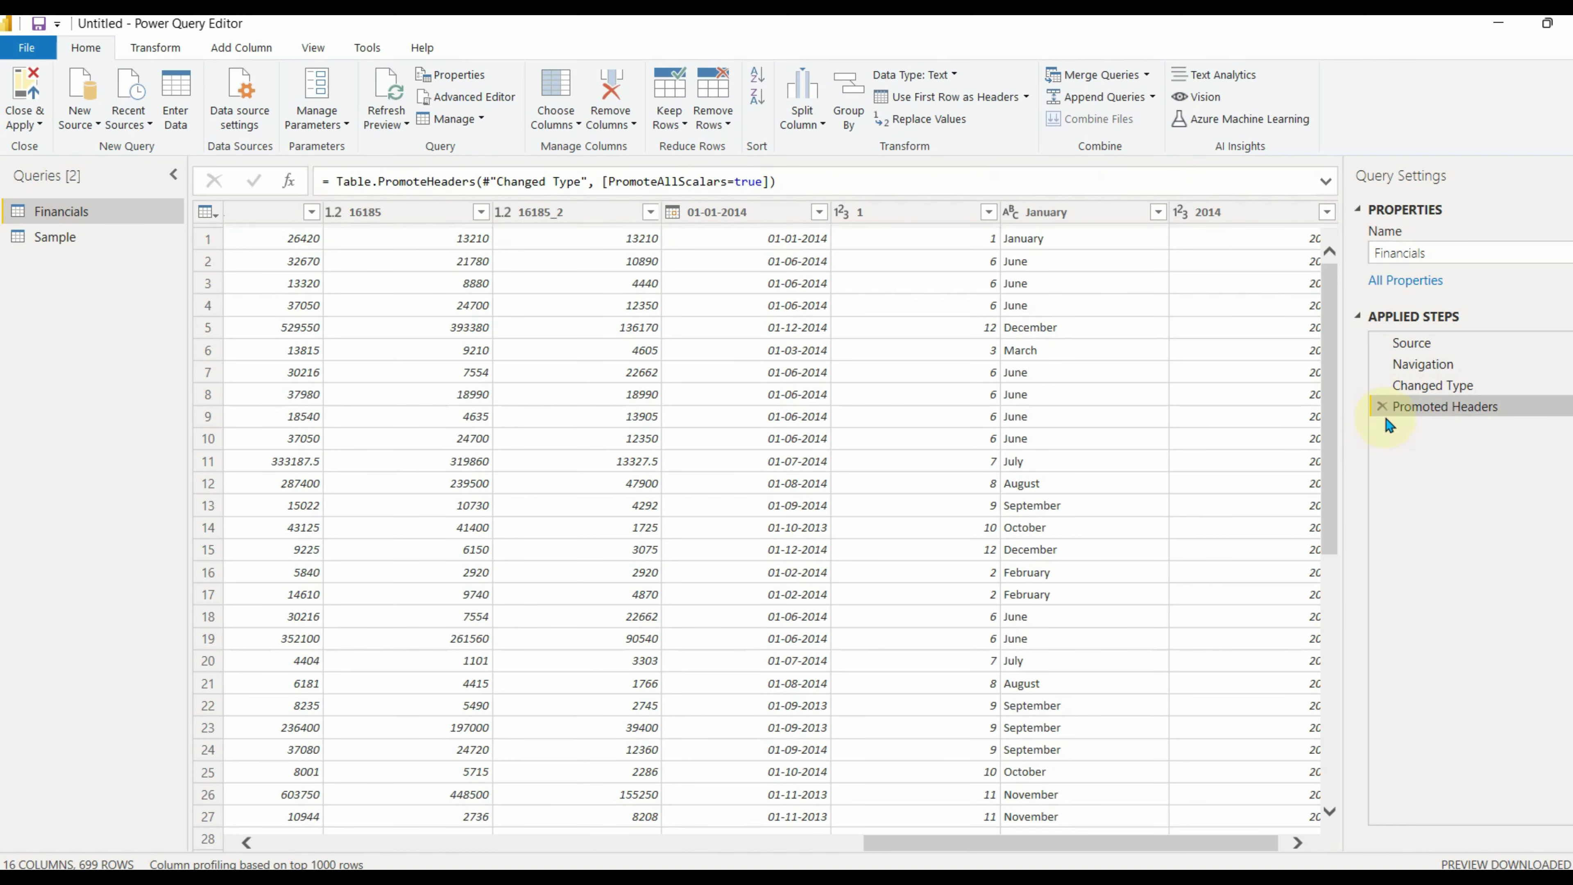
pyautogui.click(1382, 406)
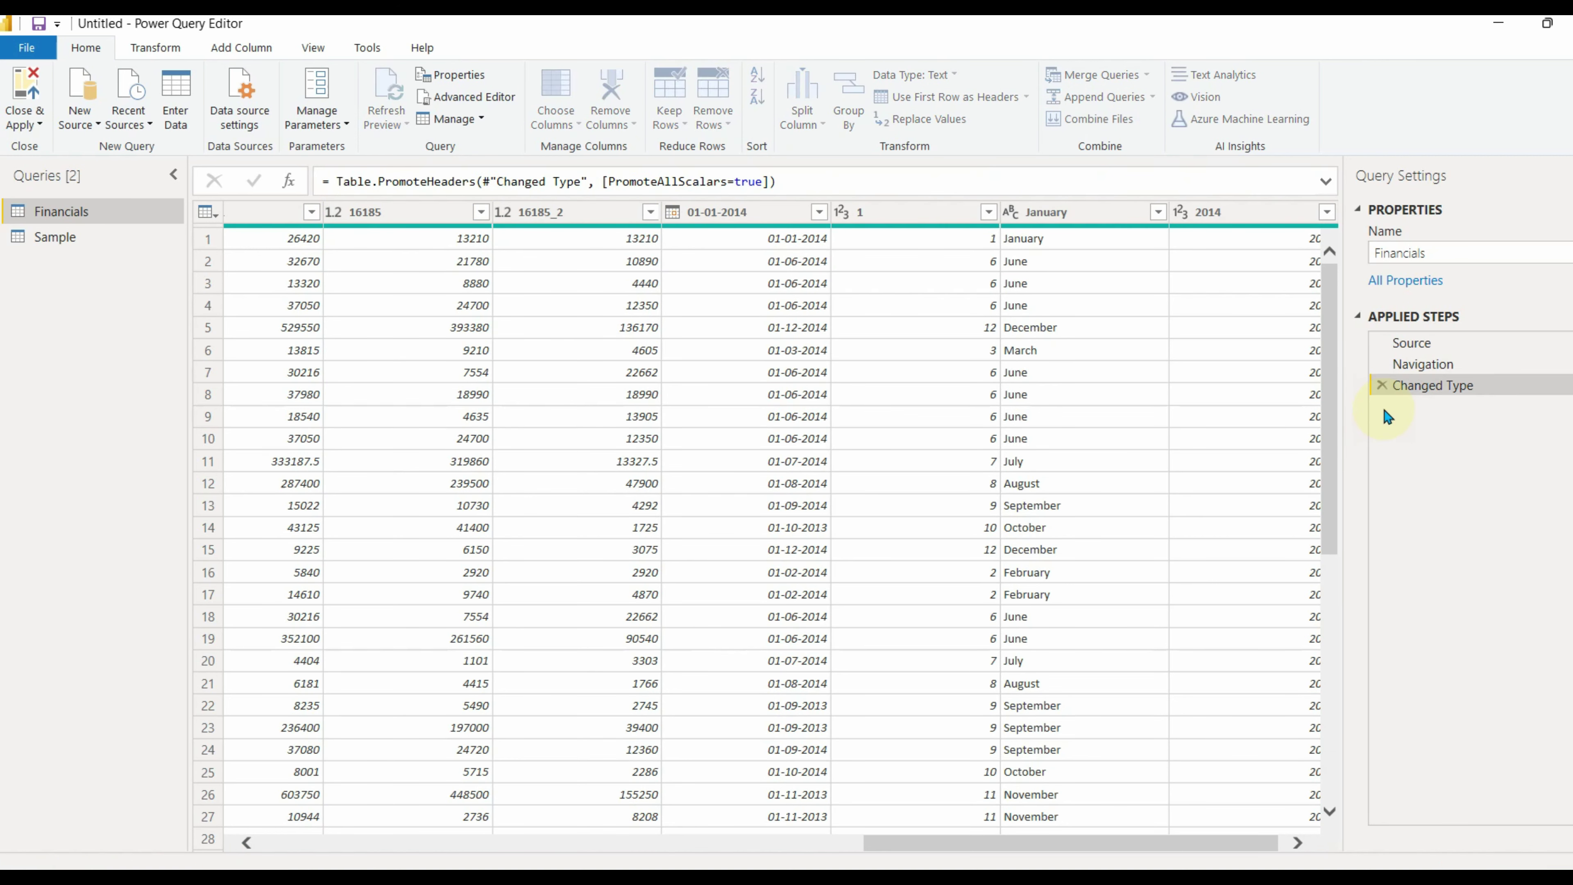
pyautogui.click(1027, 98)
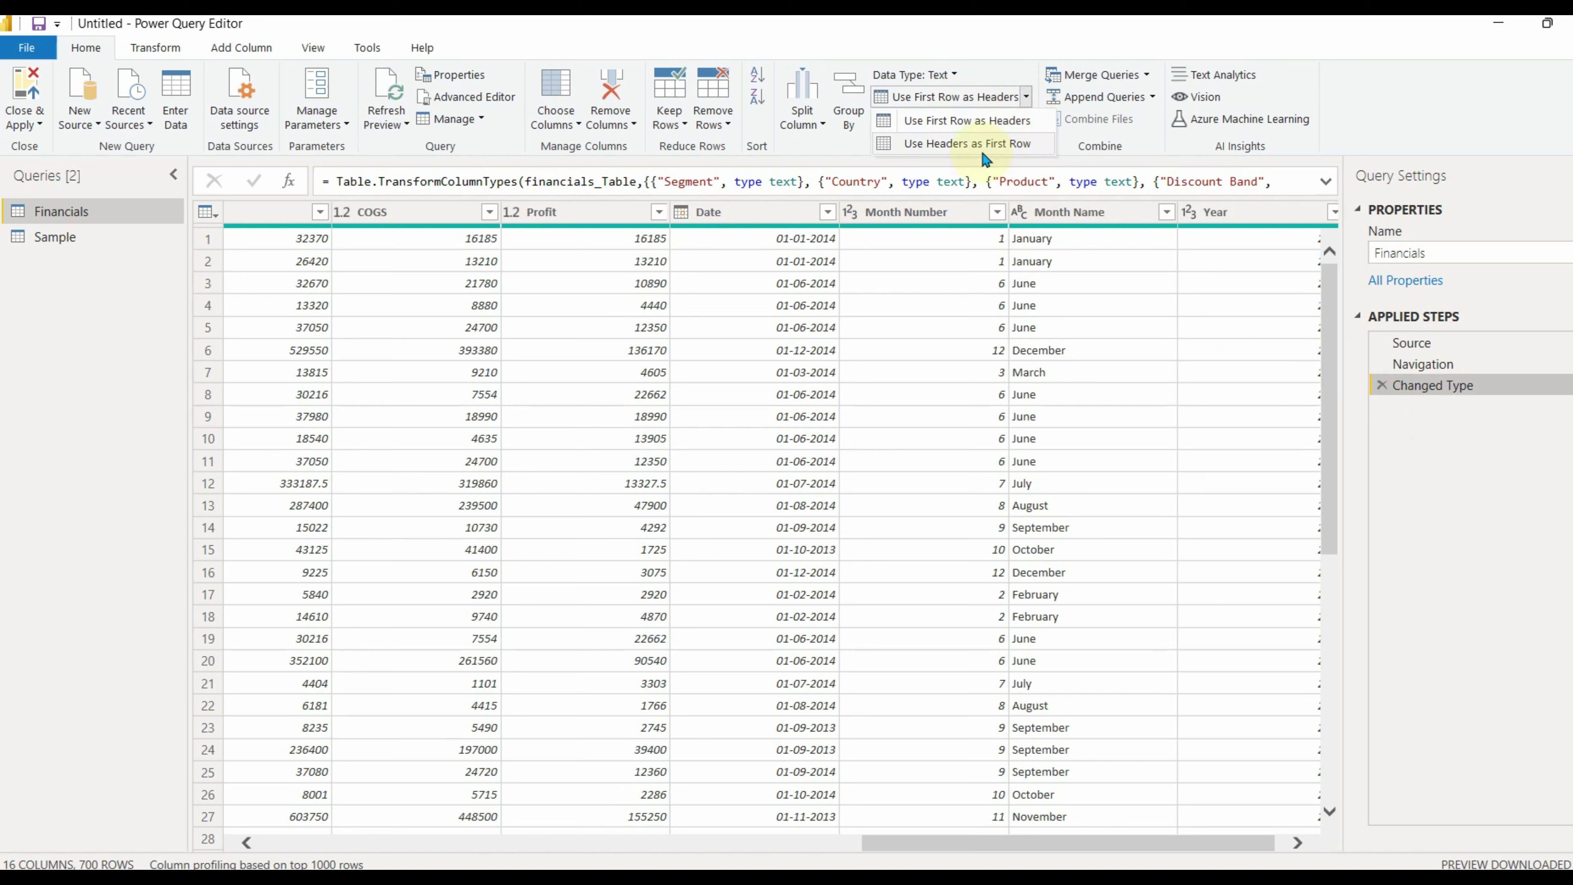
pyautogui.click(1027, 98)
# Step: Replace June with Dec in Month Name, then delete that Replaced Value step
pyautogui.click(942, 127)
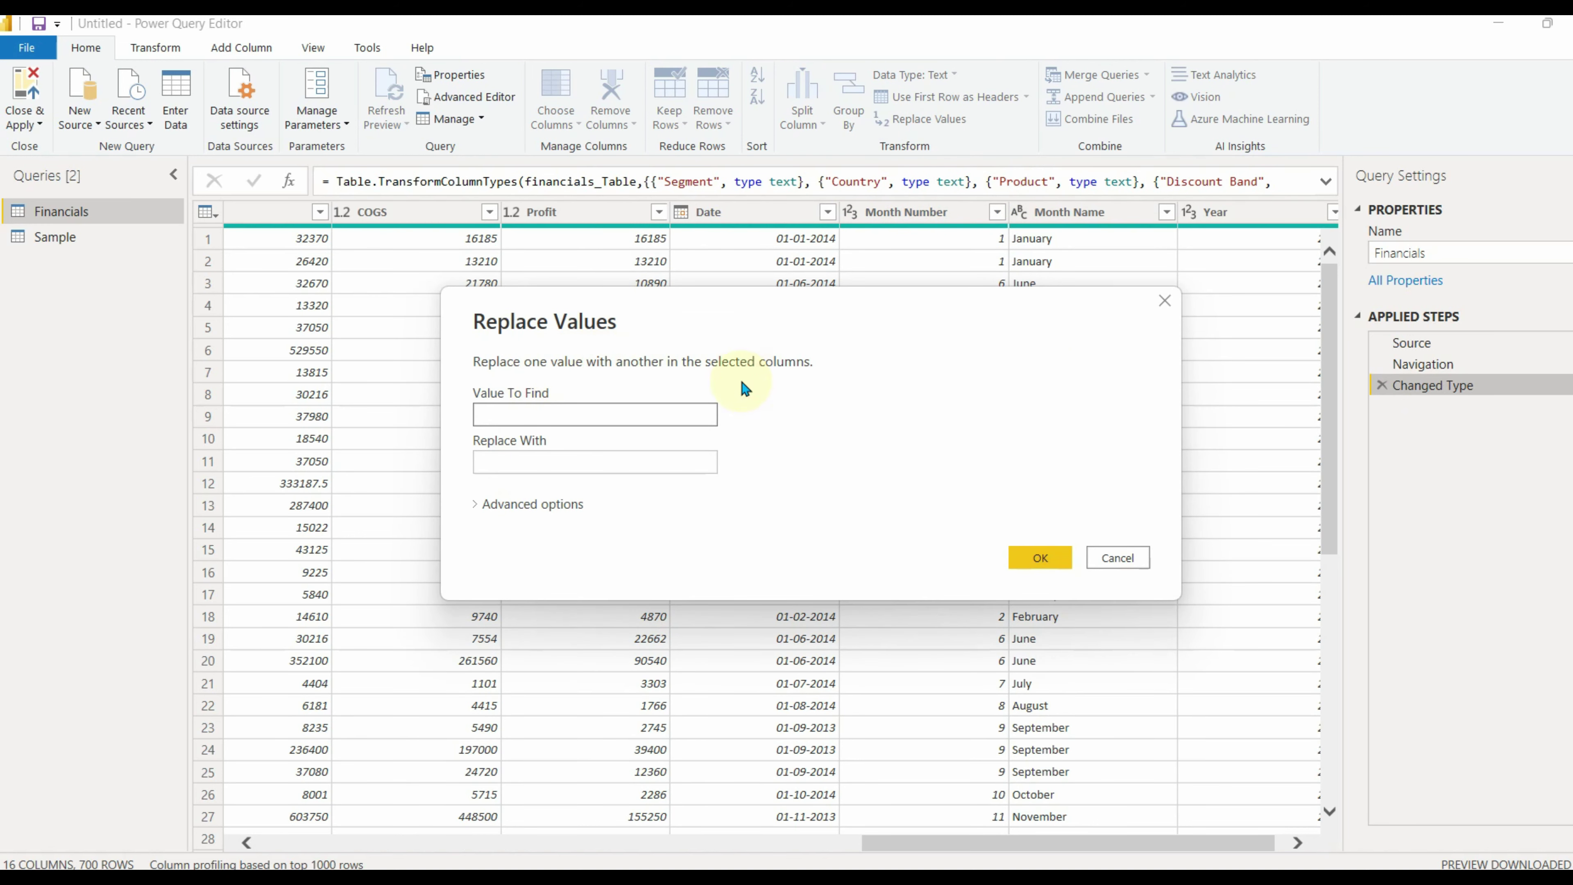
pyautogui.click(1121, 557)
pyautogui.click(1083, 212)
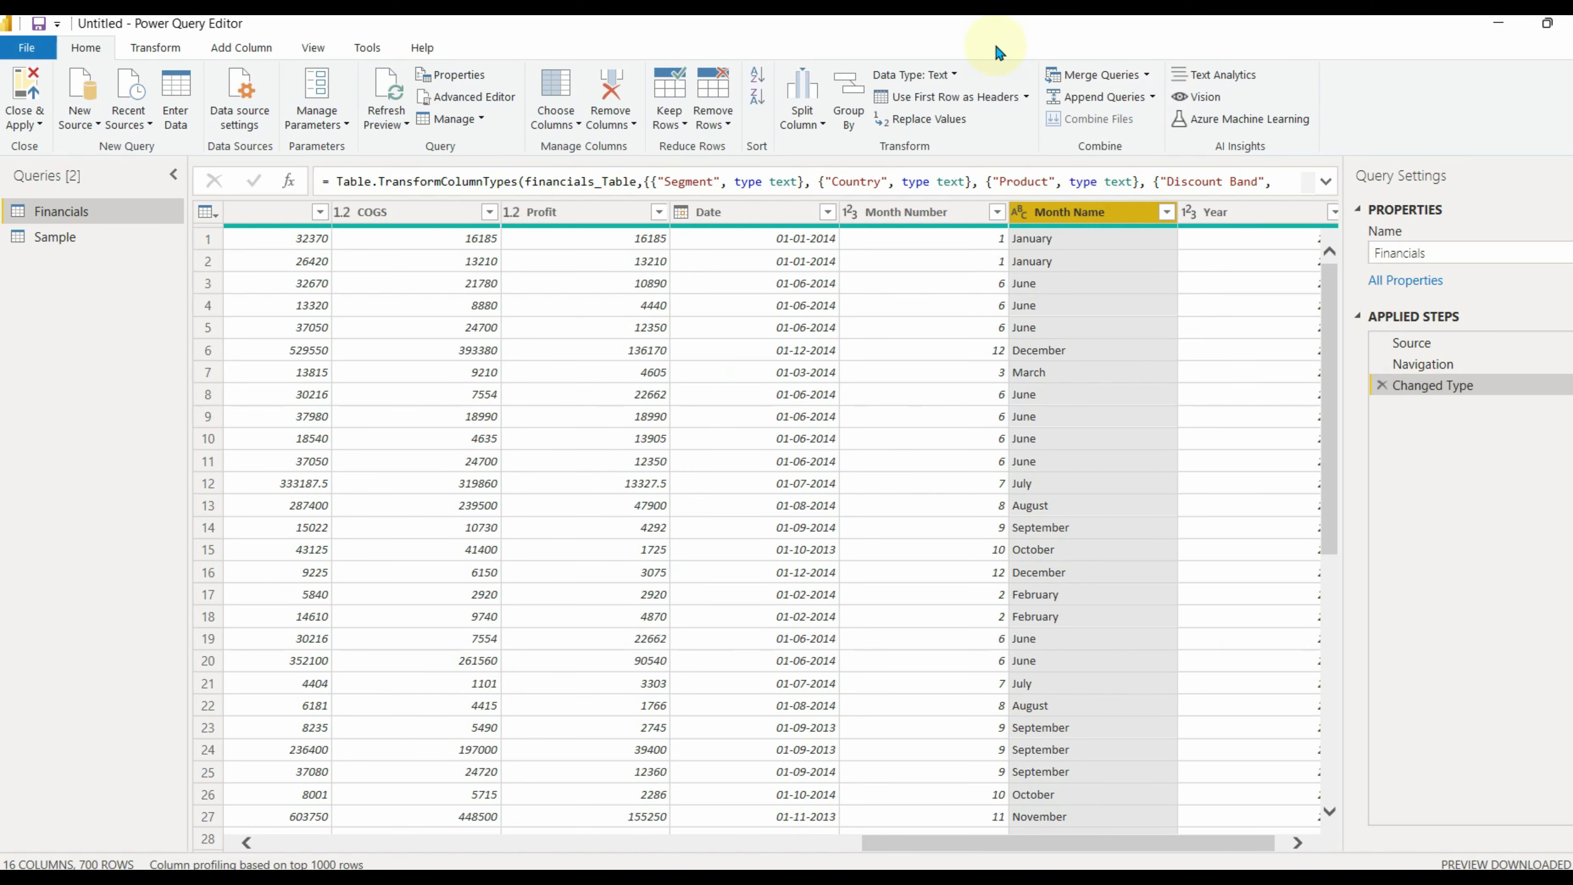
pyautogui.click(928, 118)
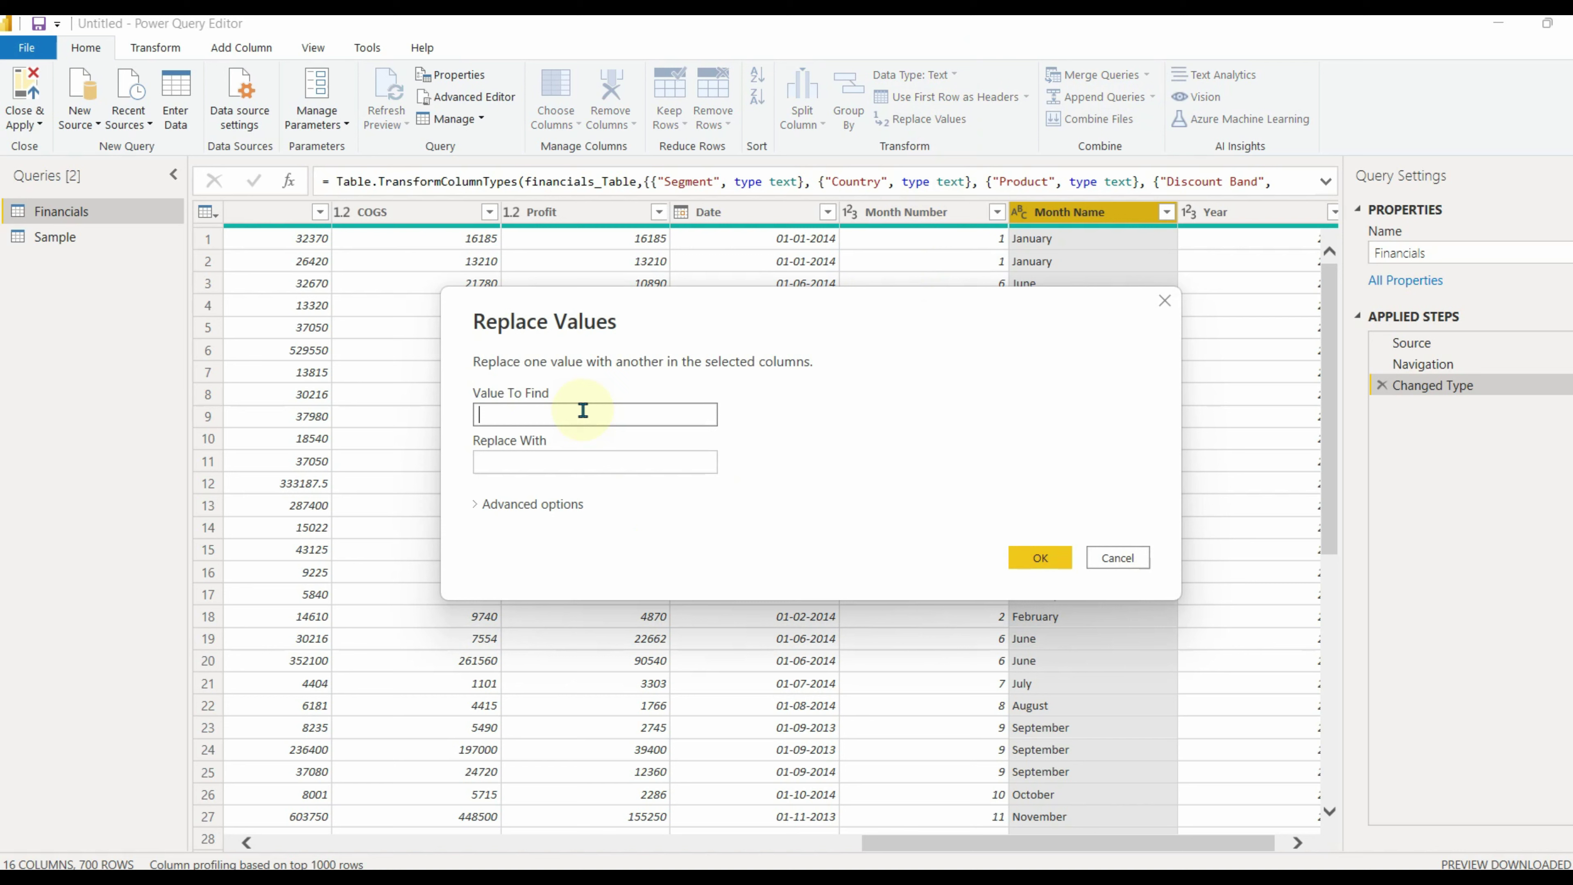
pyautogui.write('June')
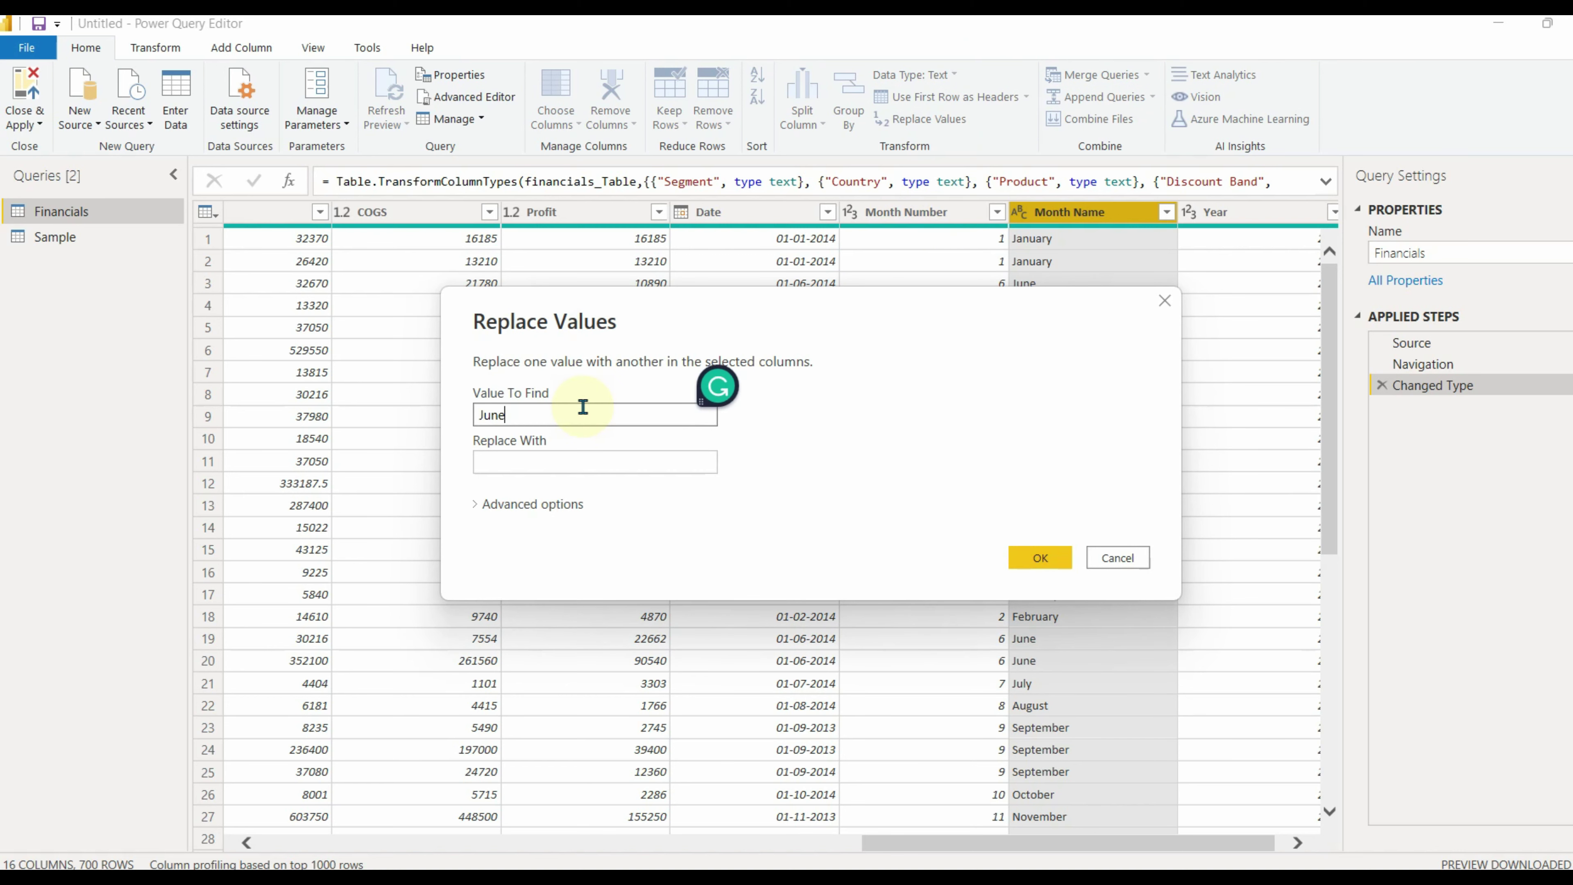
pyautogui.click(522, 460)
pyautogui.write('December')
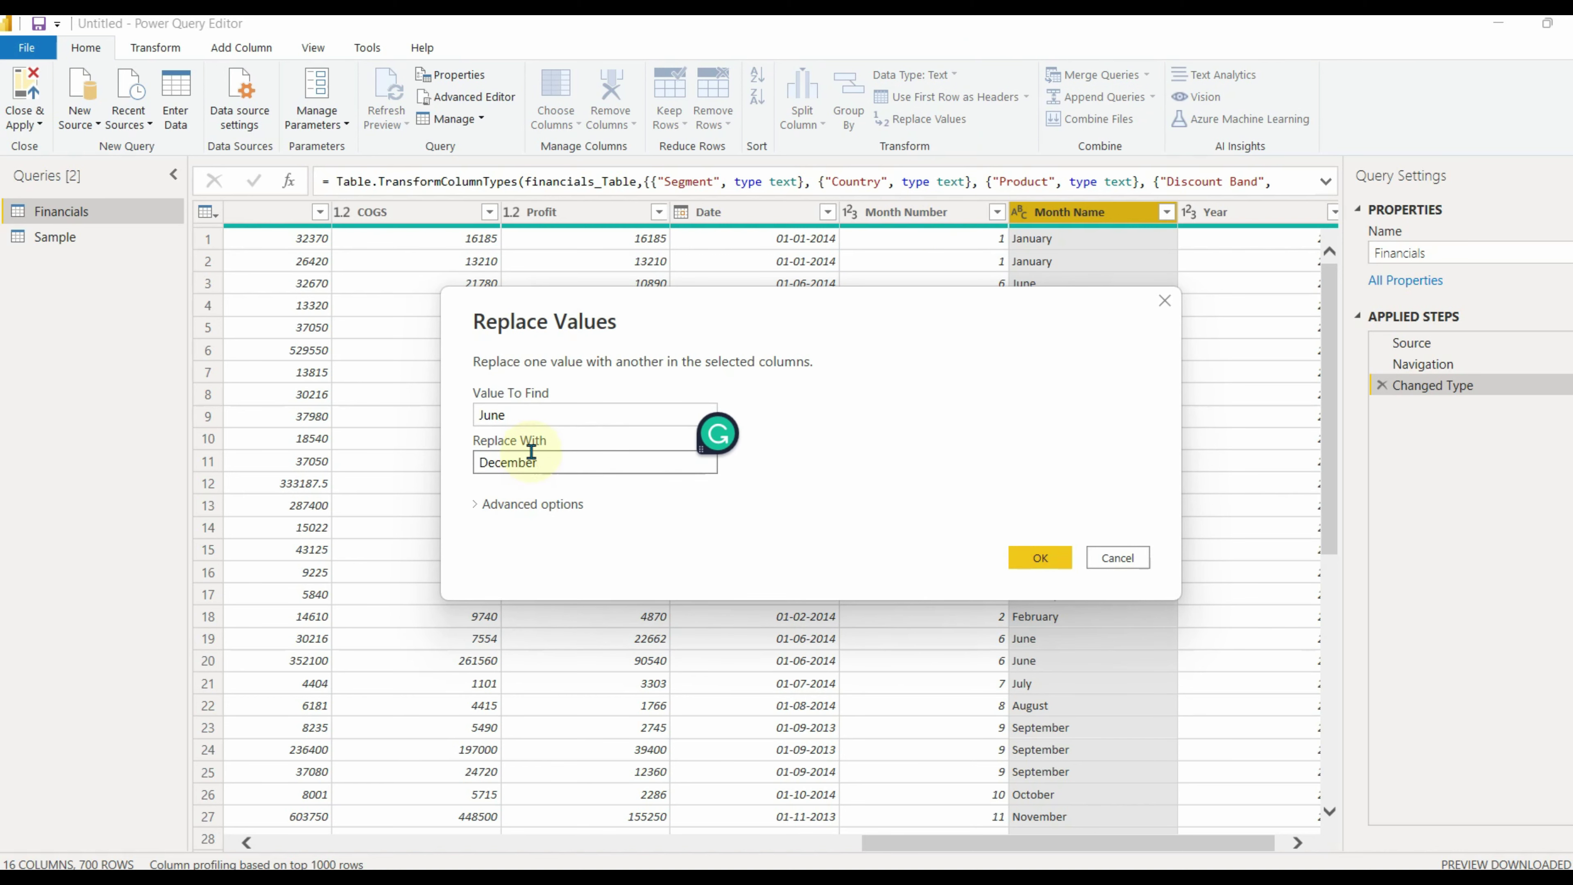
pyautogui.click(1031, 557)
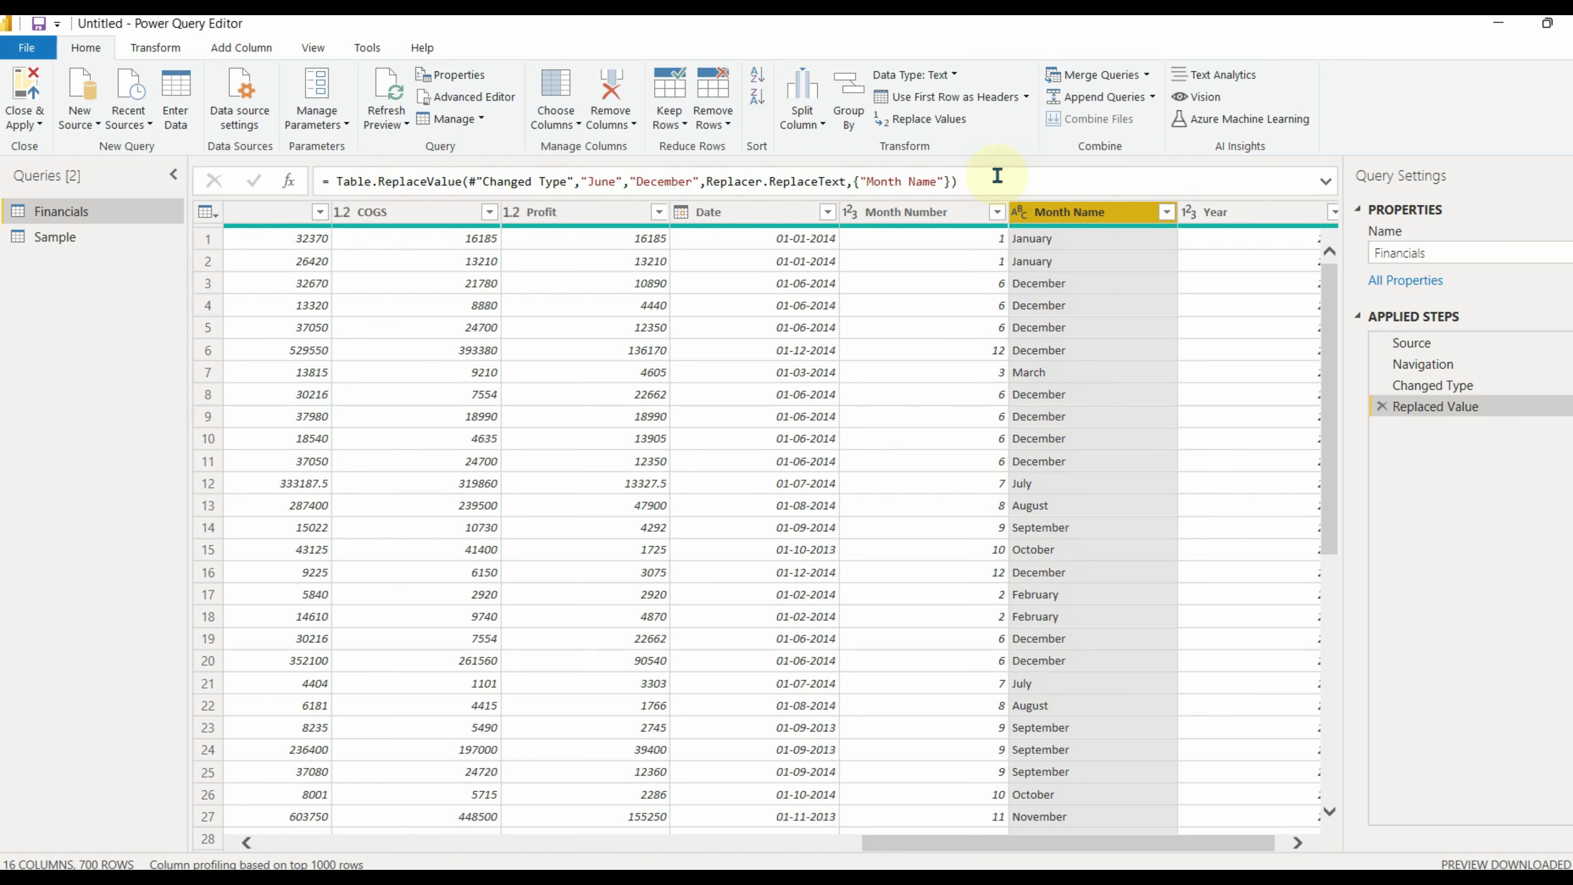
pyautogui.click(1379, 405)
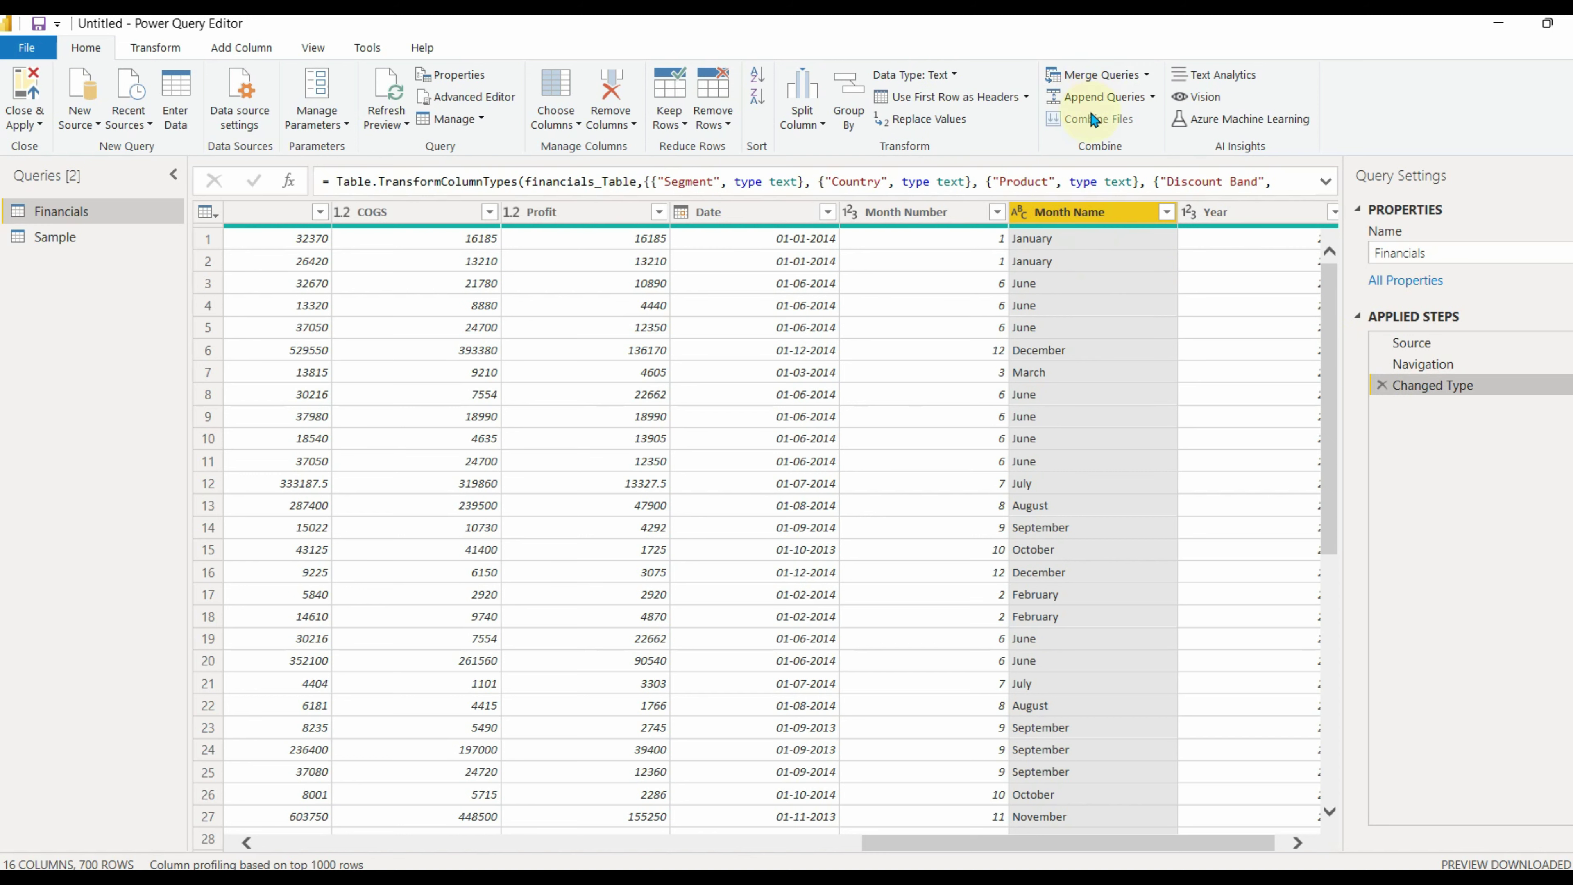
# Step: Start merging into Financials, choosing Sample as the second table
pyautogui.click(1146, 75)
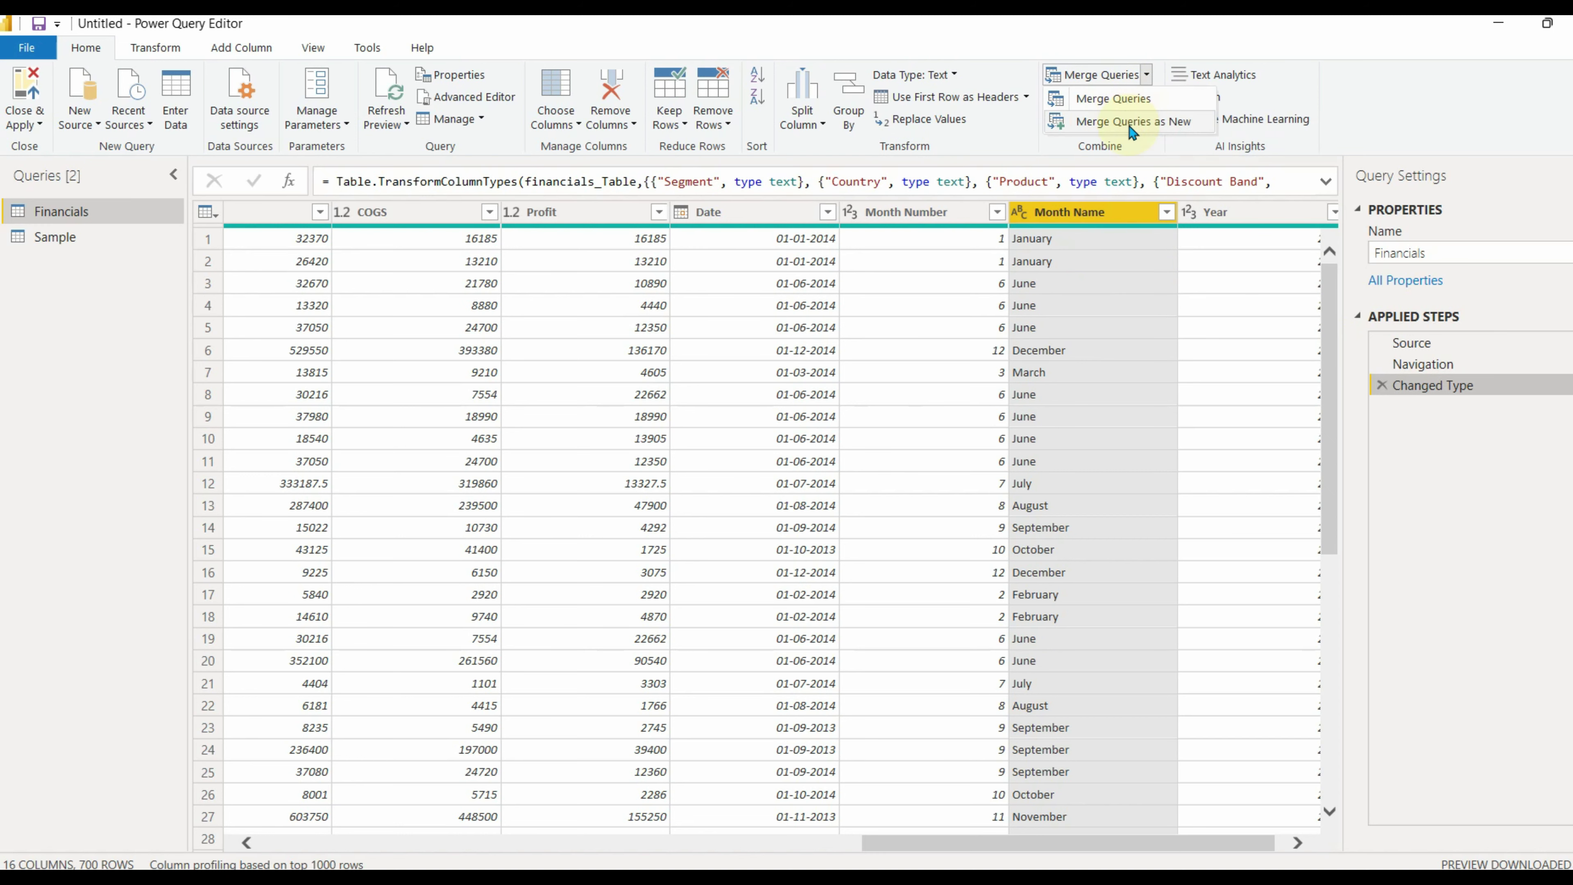
pyautogui.click(1146, 111)
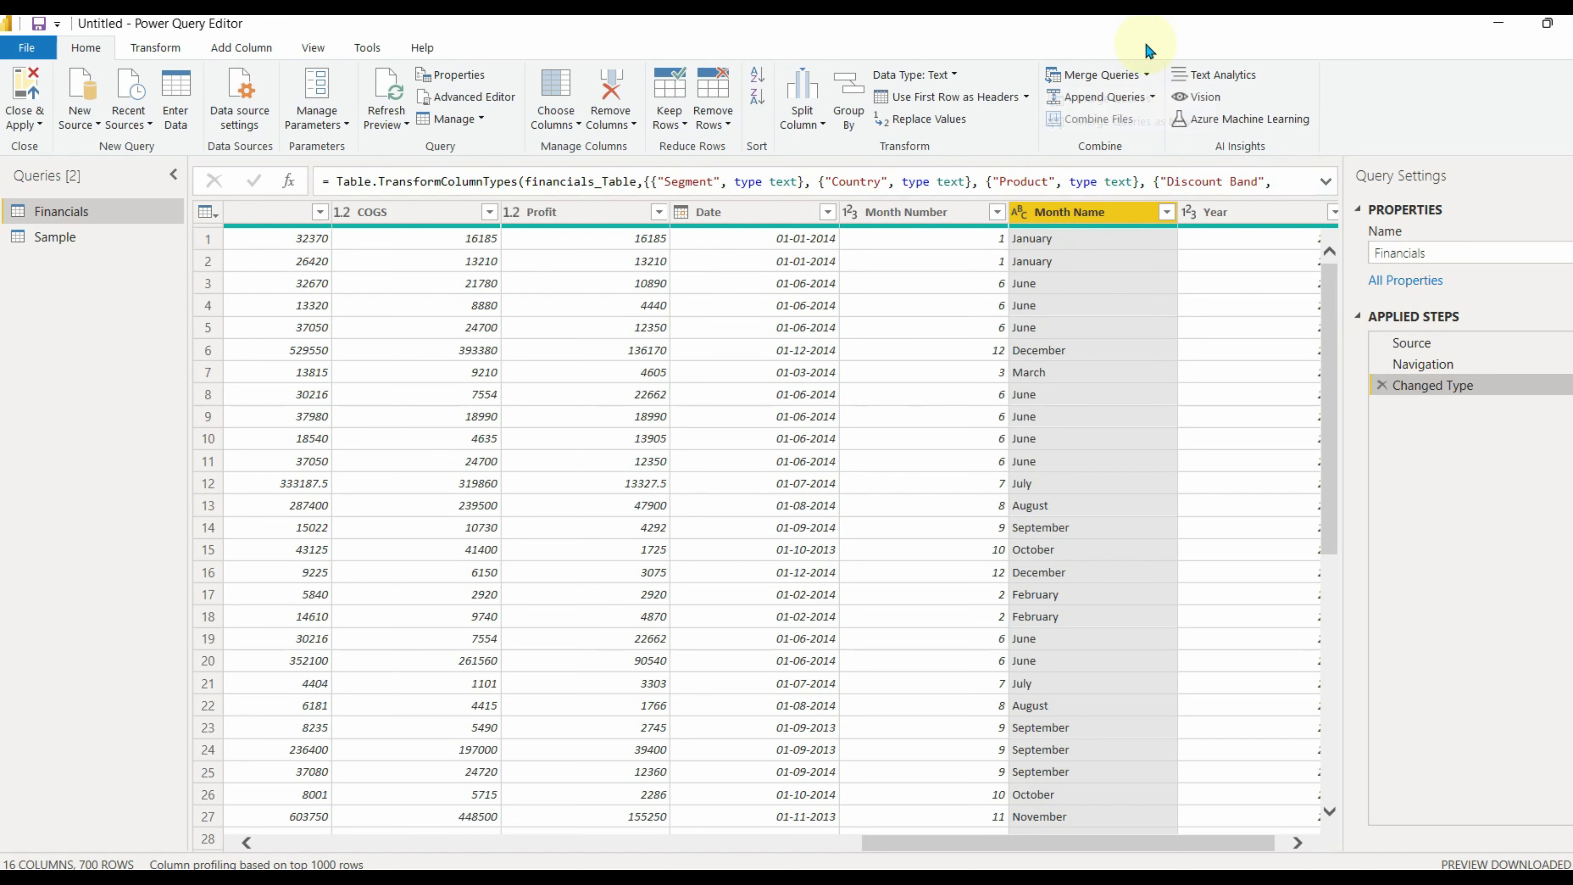
pyautogui.click(80, 239)
pyautogui.click(73, 213)
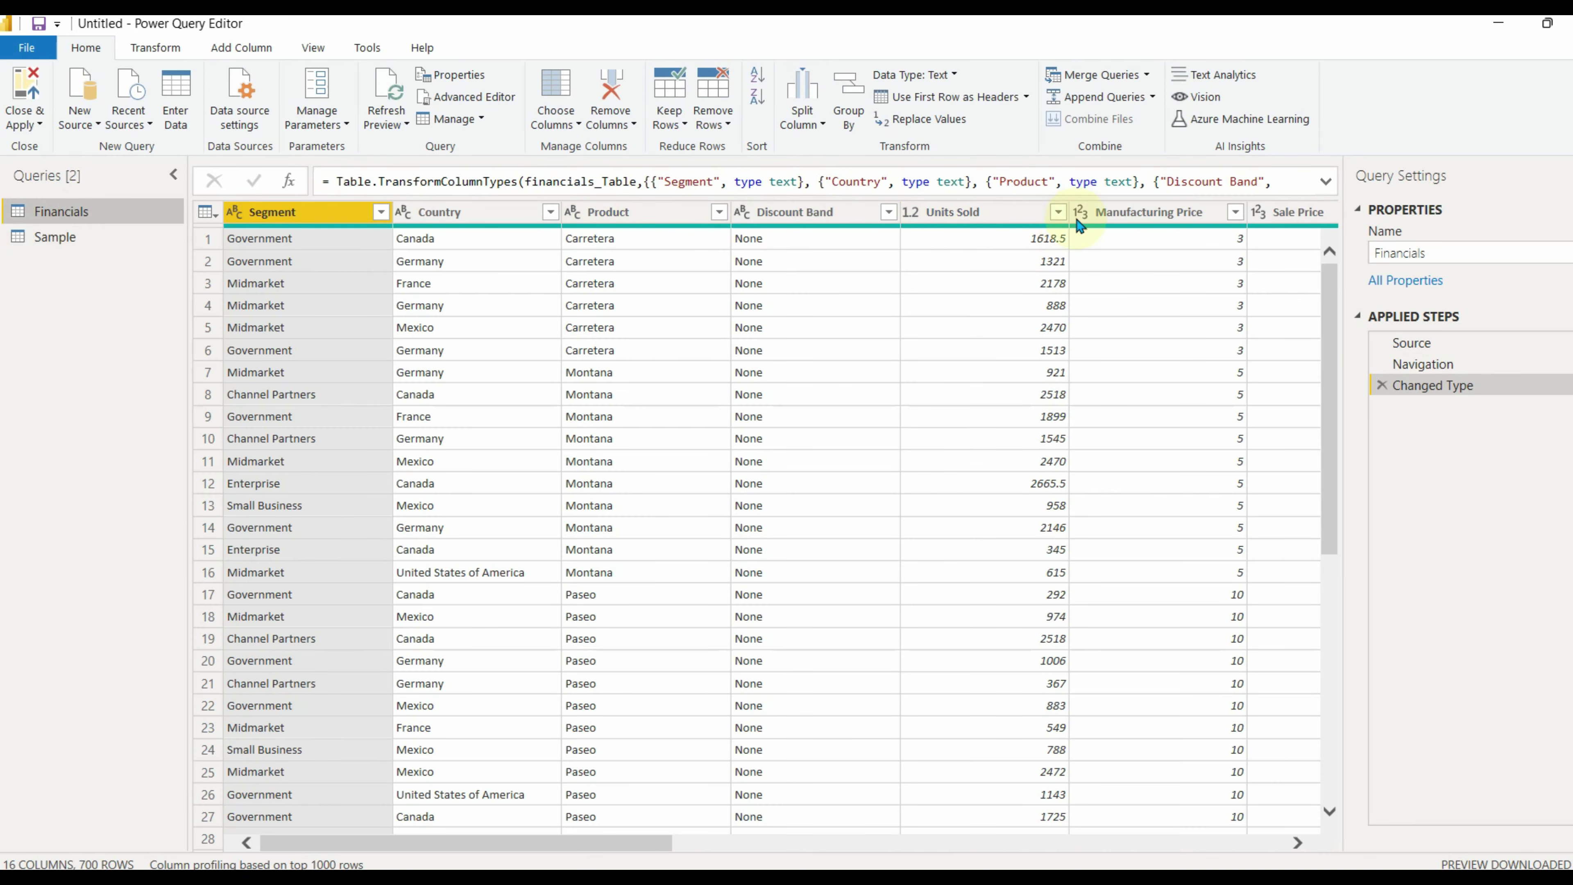
pyautogui.click(1146, 74)
pyautogui.click(1115, 111)
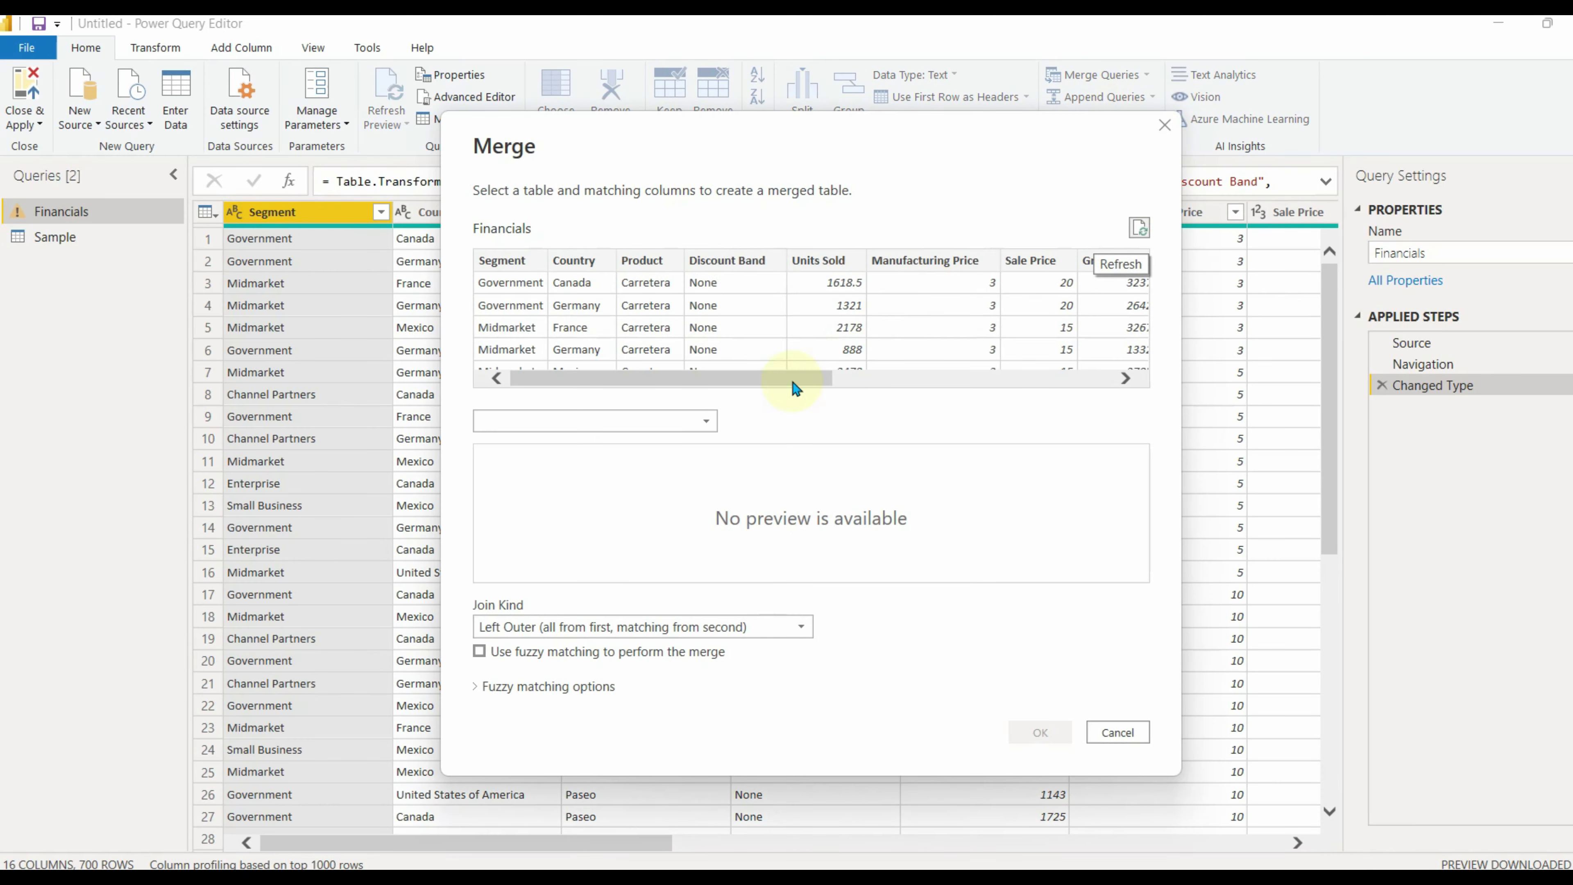
pyautogui.click(581, 426)
pyautogui.click(553, 463)
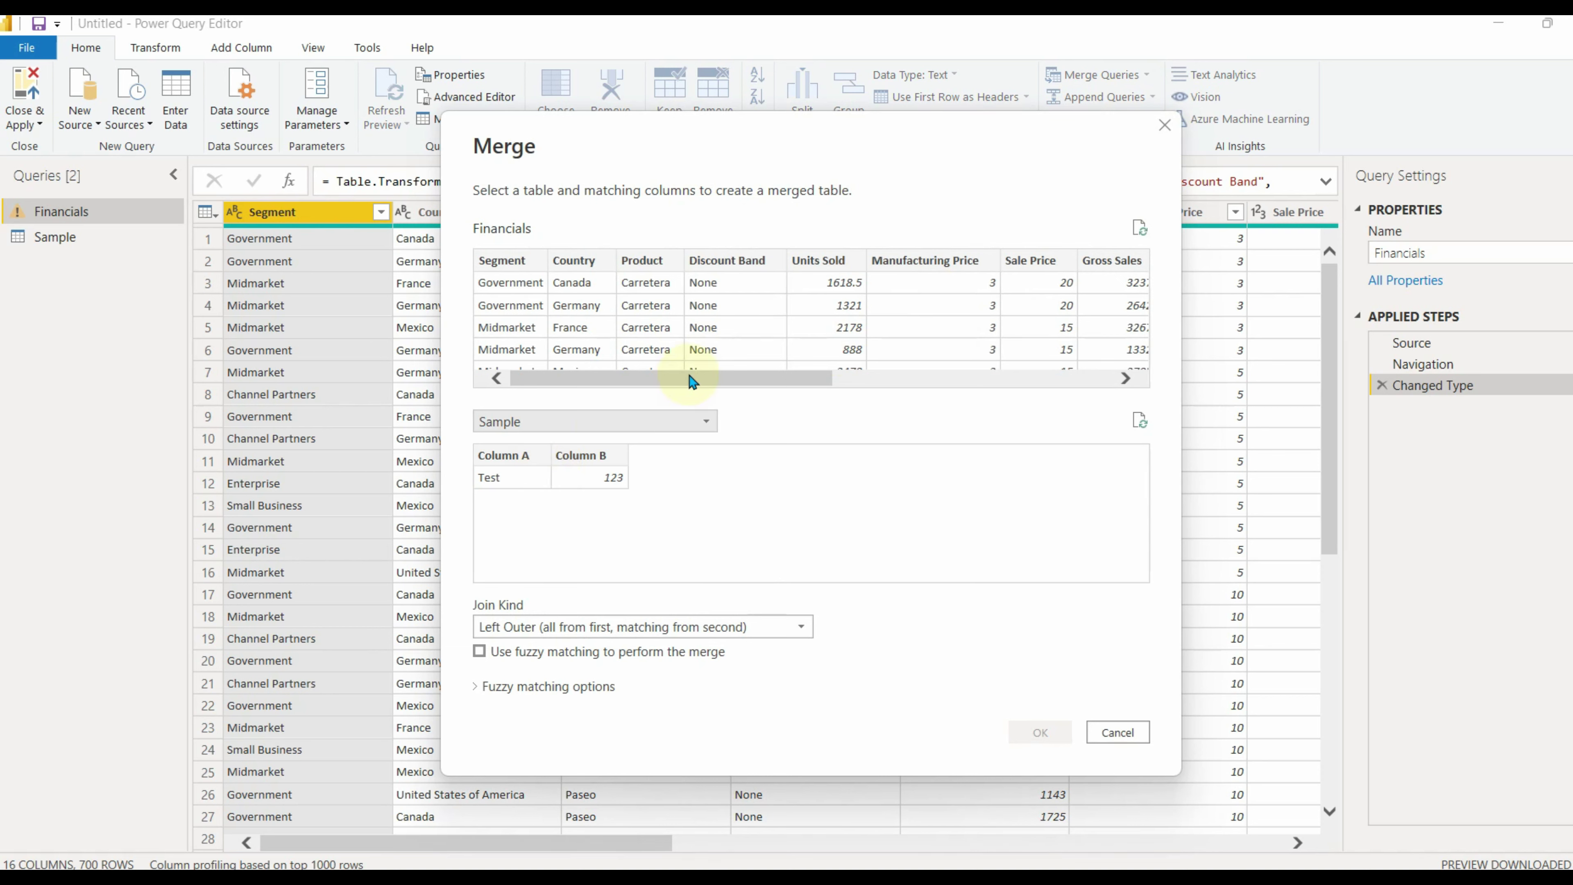
# Step: Match Sales to Column B with a Left Outer join and confirm the merge
pyautogui.moveTo(692, 380); pyautogui.dragTo(1107, 372)
pyautogui.click(712, 266)
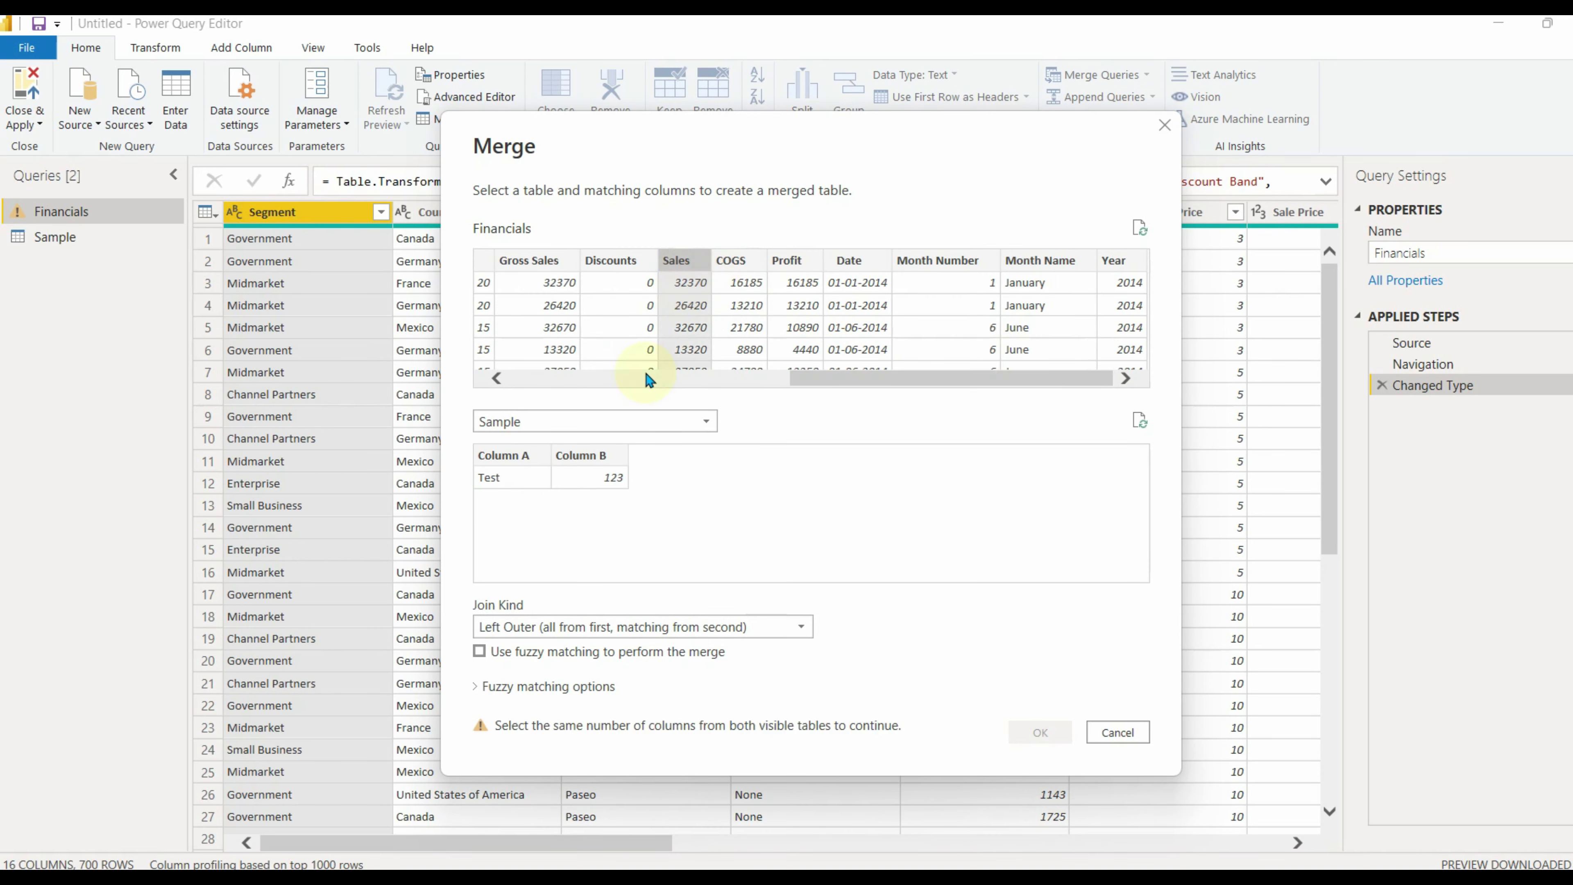
pyautogui.click(604, 457)
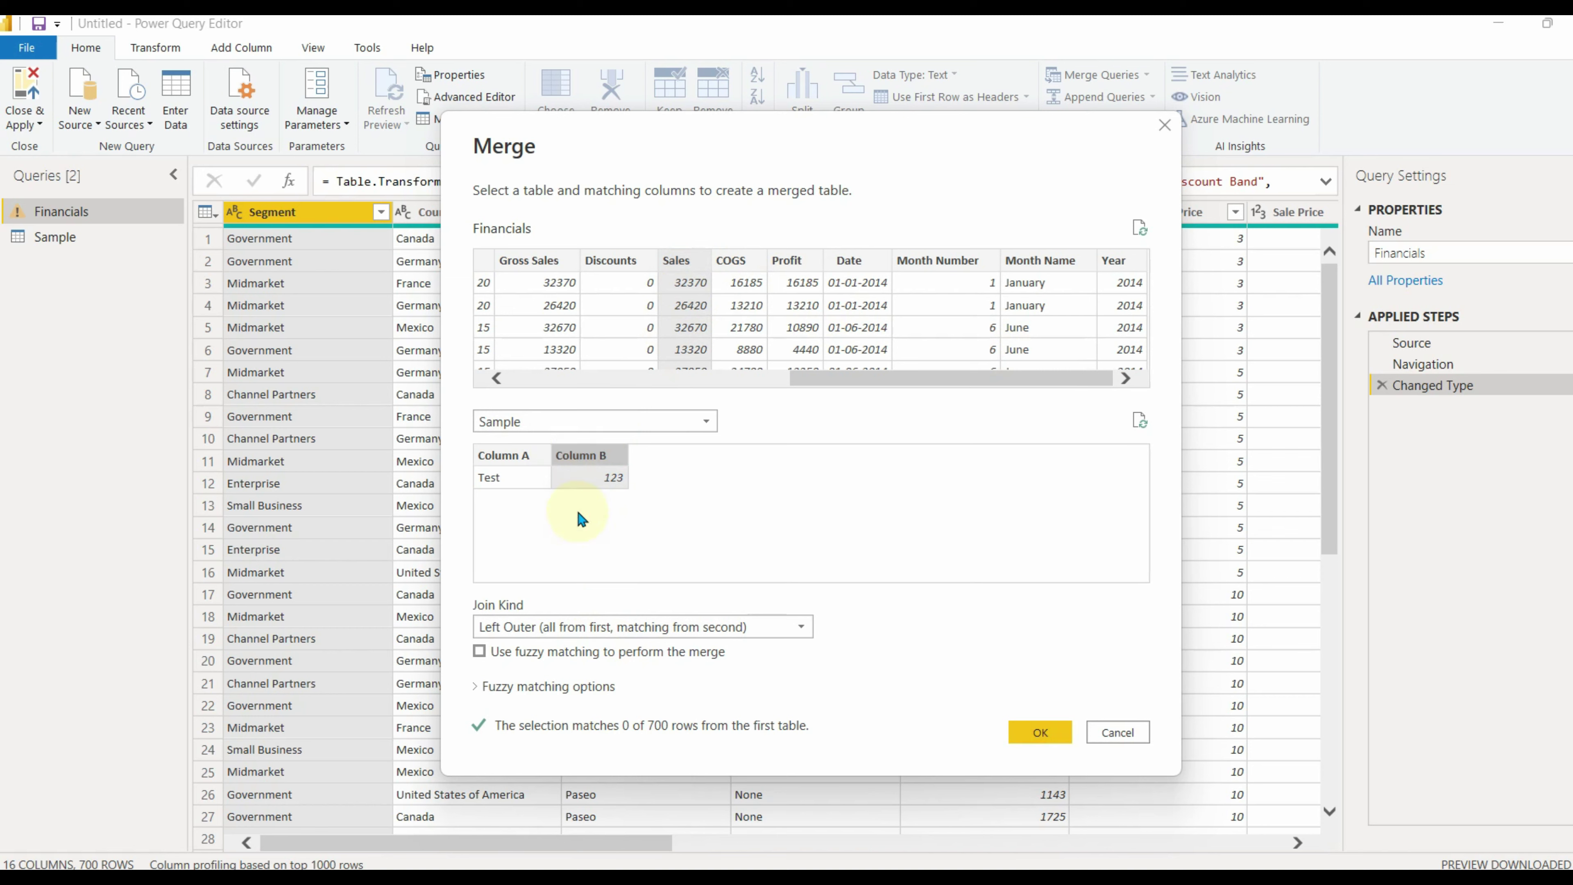
pyautogui.click(560, 627)
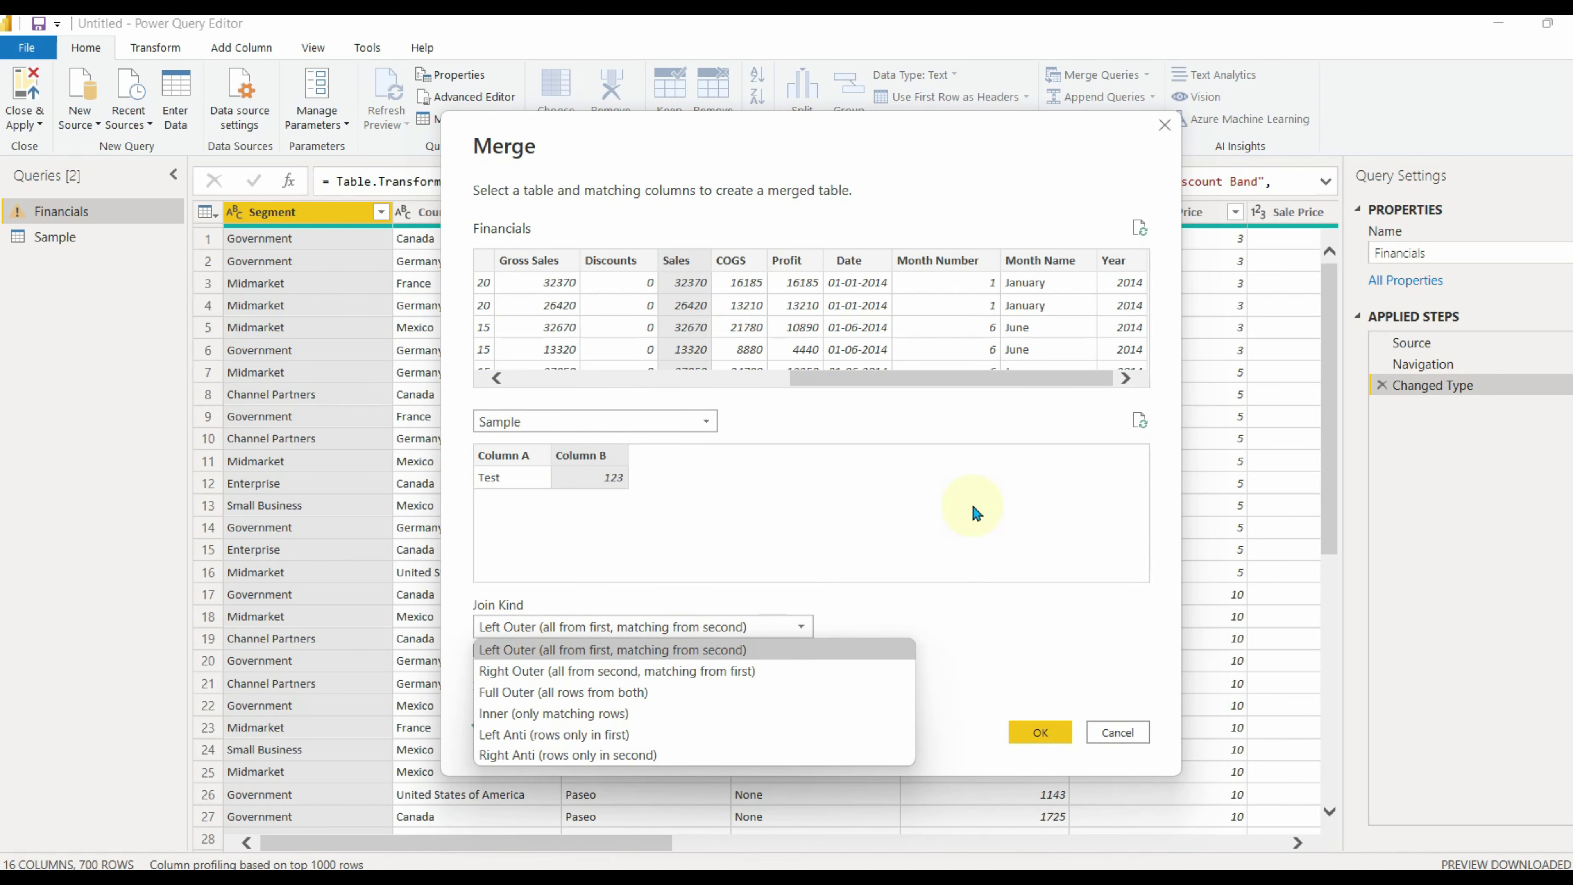
pyautogui.click(1017, 627)
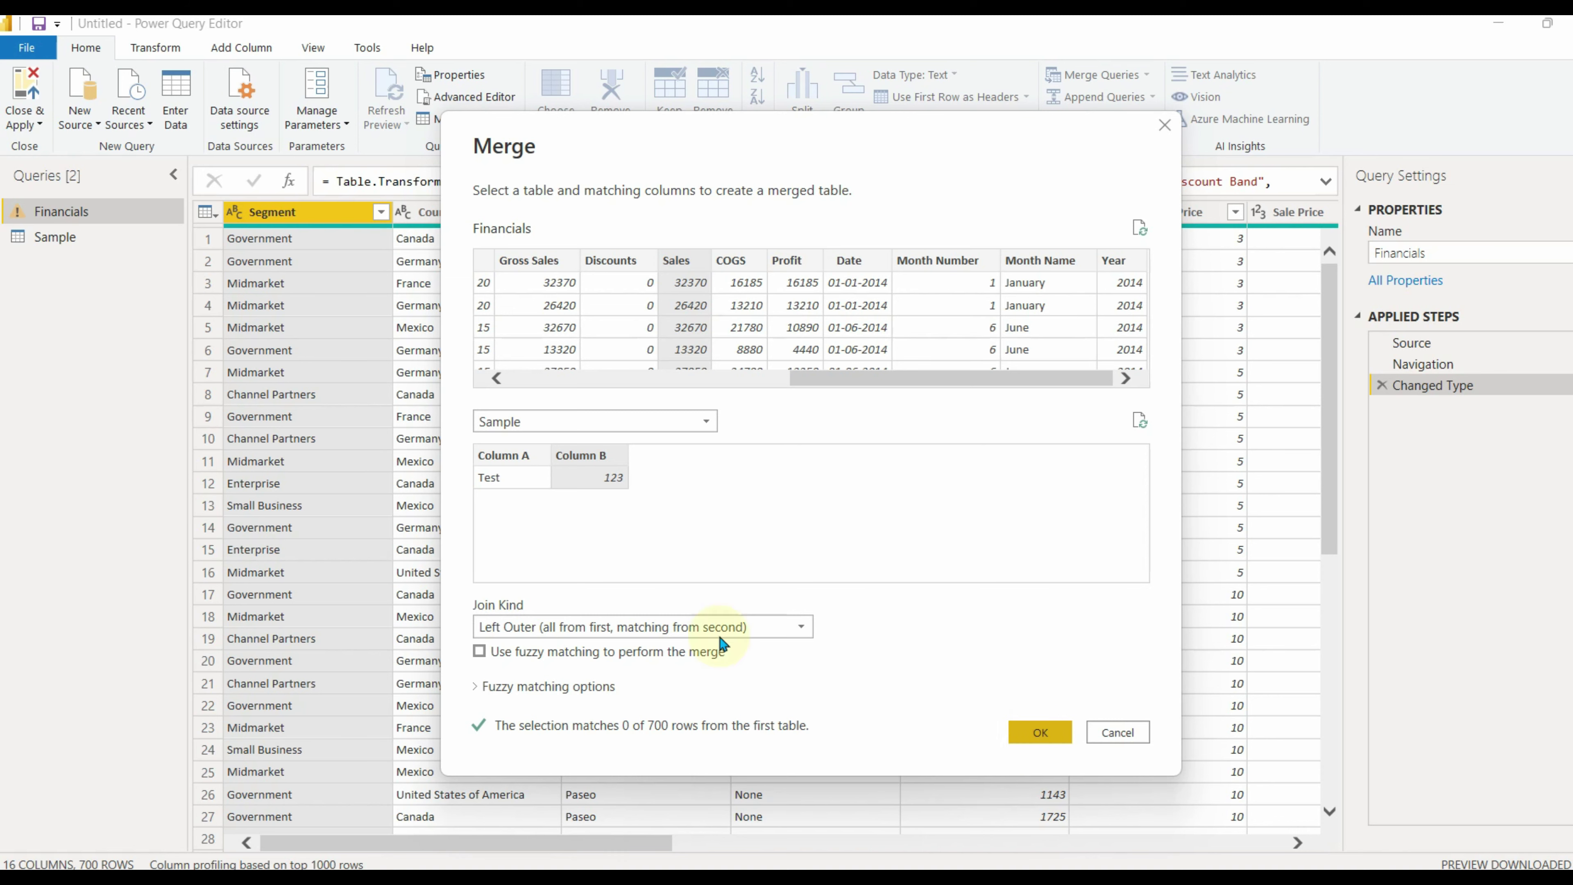
pyautogui.click(479, 693)
pyautogui.click(476, 688)
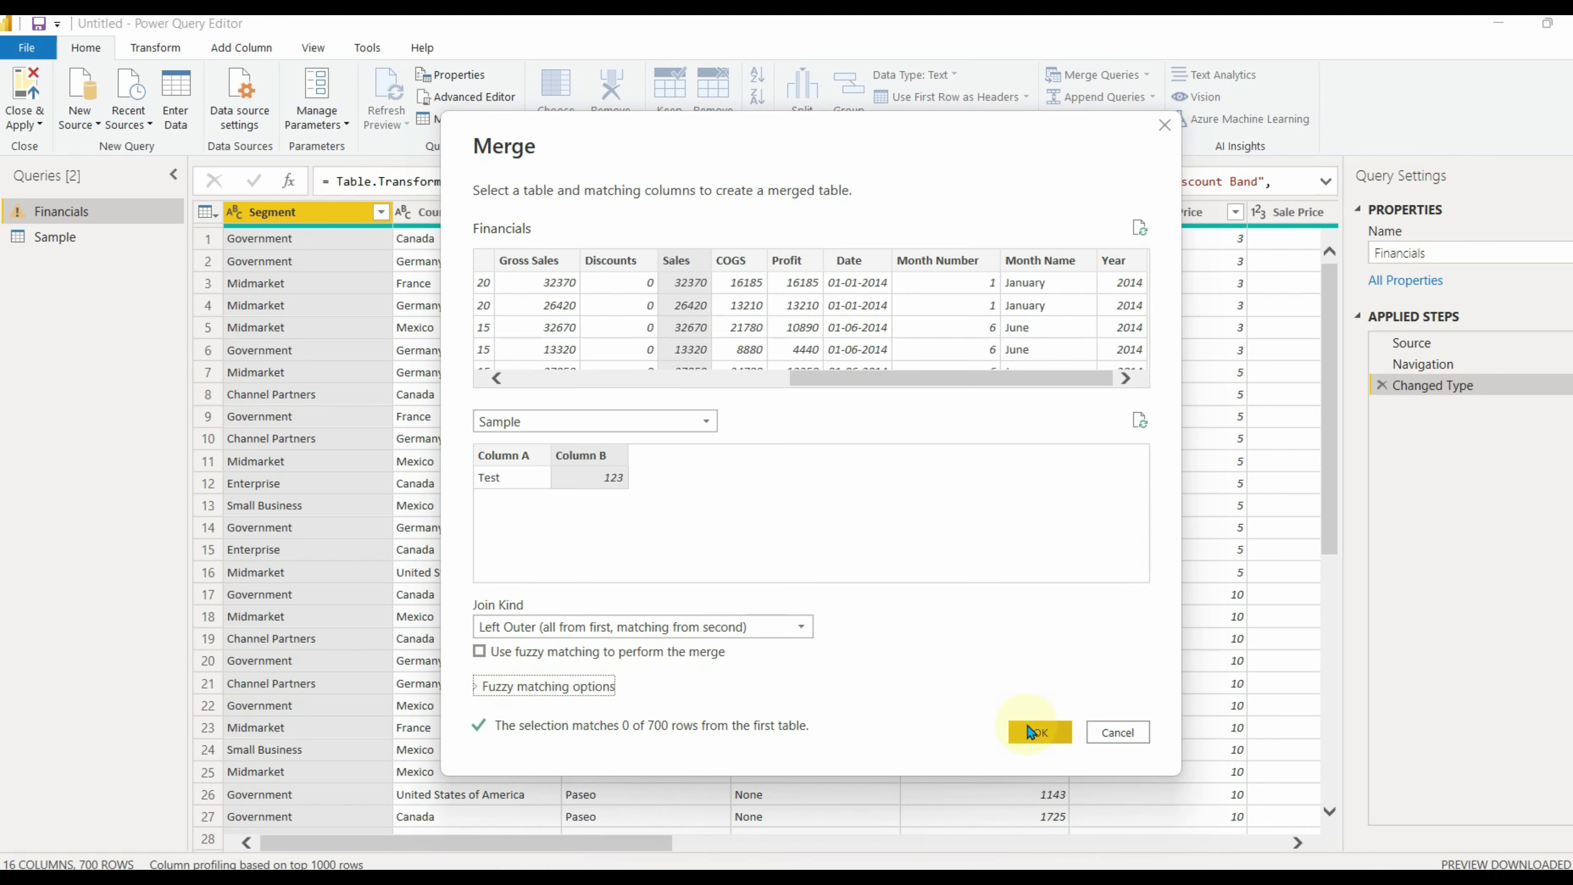
pyautogui.click(1035, 733)
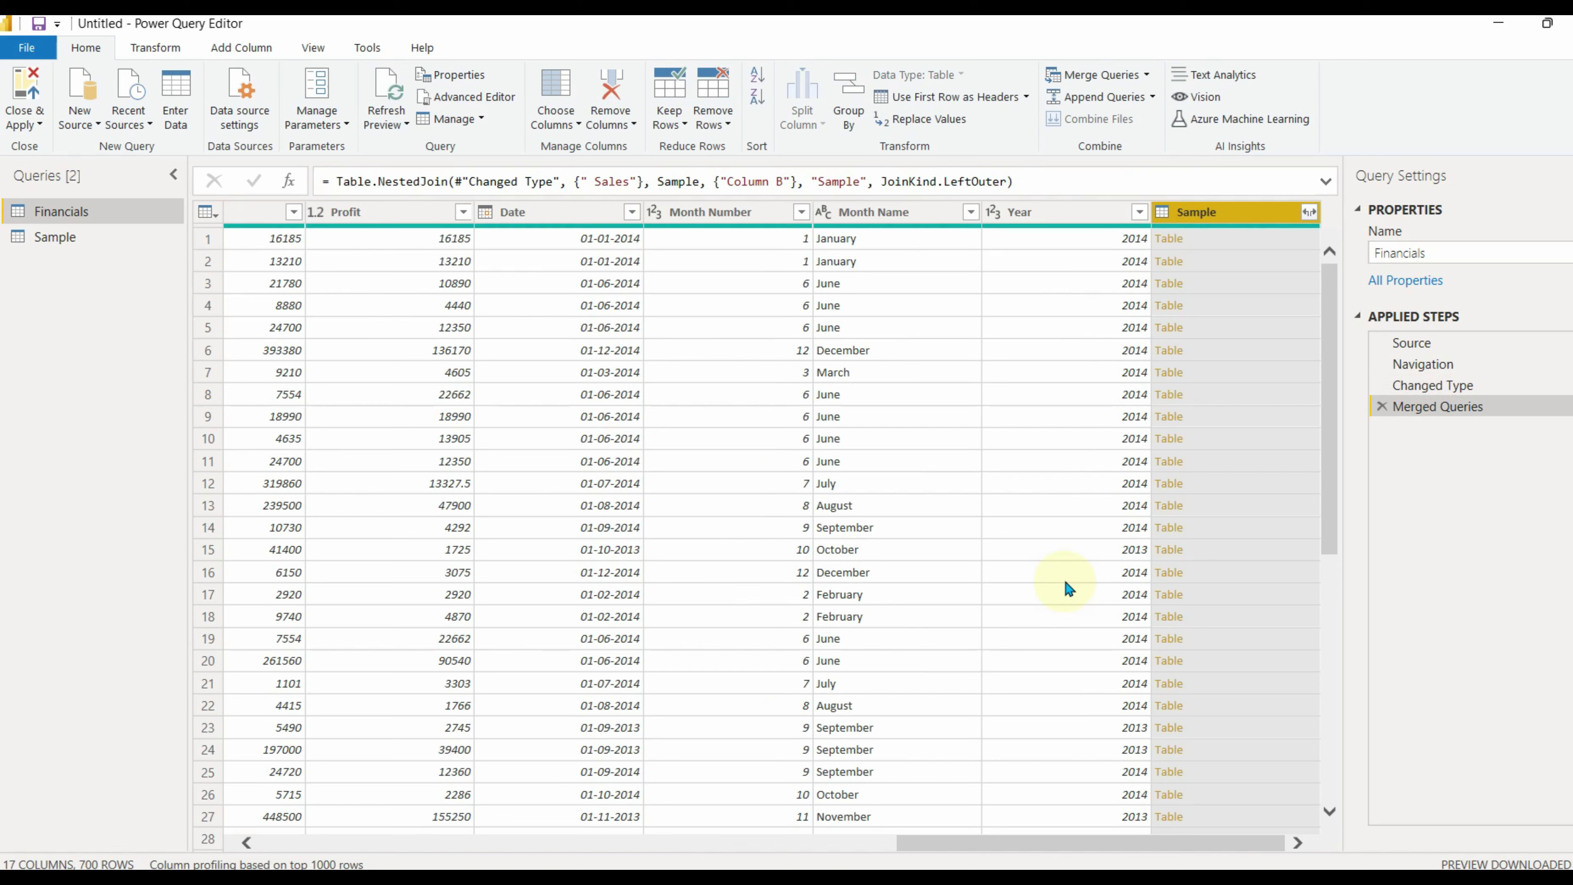
# Step: Expand the Sample column into Column A and Column B and preview its values
pyautogui.click(1308, 212)
pyautogui.click(1189, 454)
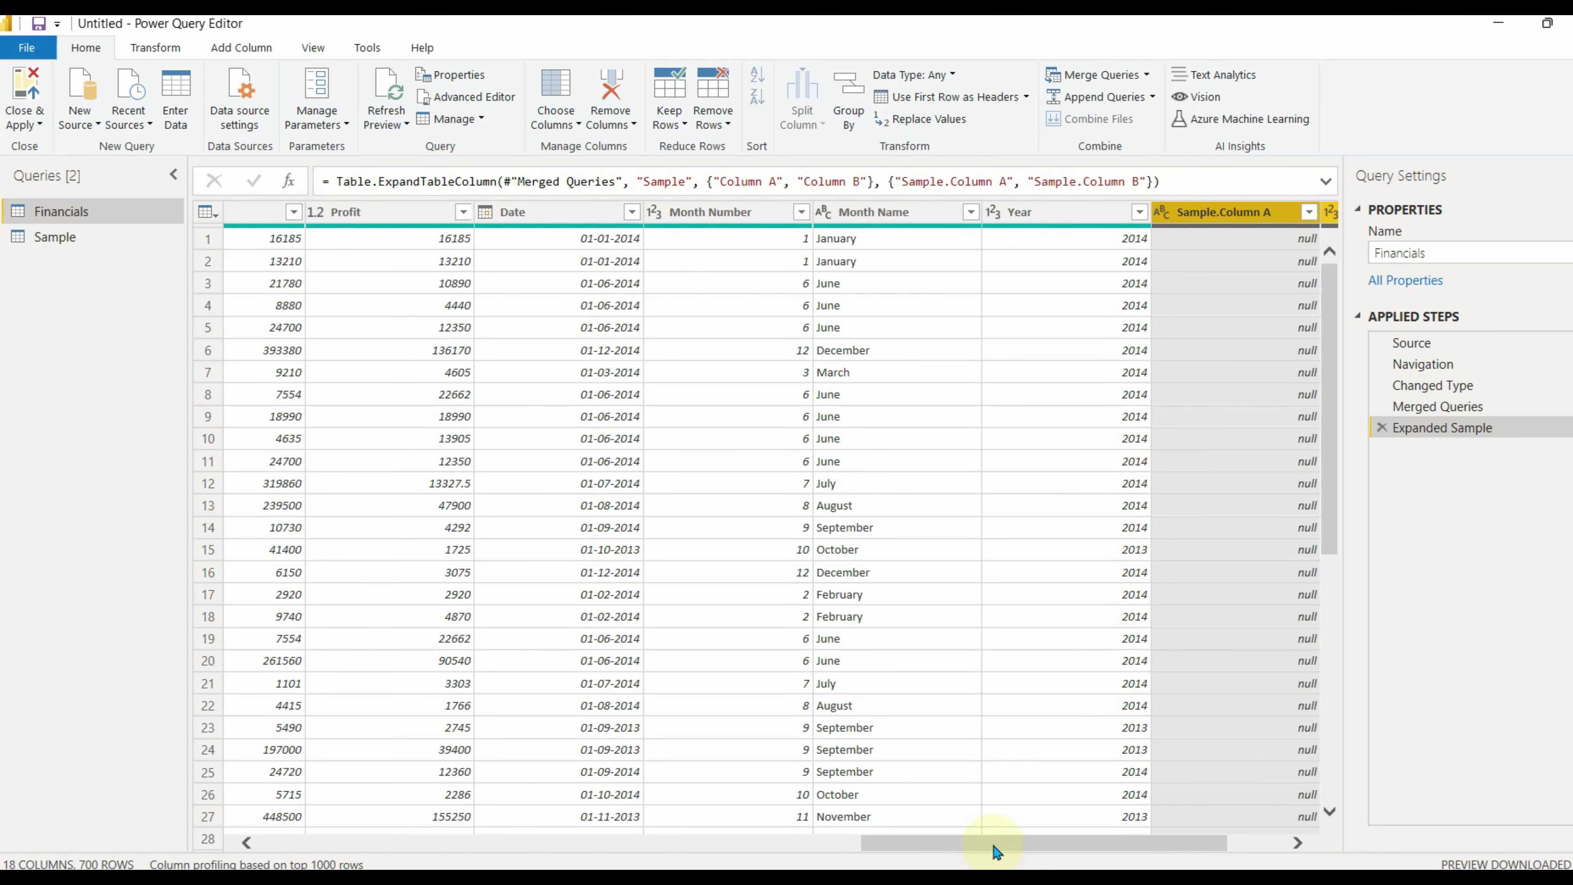
pyautogui.moveTo(996, 852); pyautogui.dragTo(1053, 852)
pyautogui.click(1226, 260)
pyautogui.click(1099, 261)
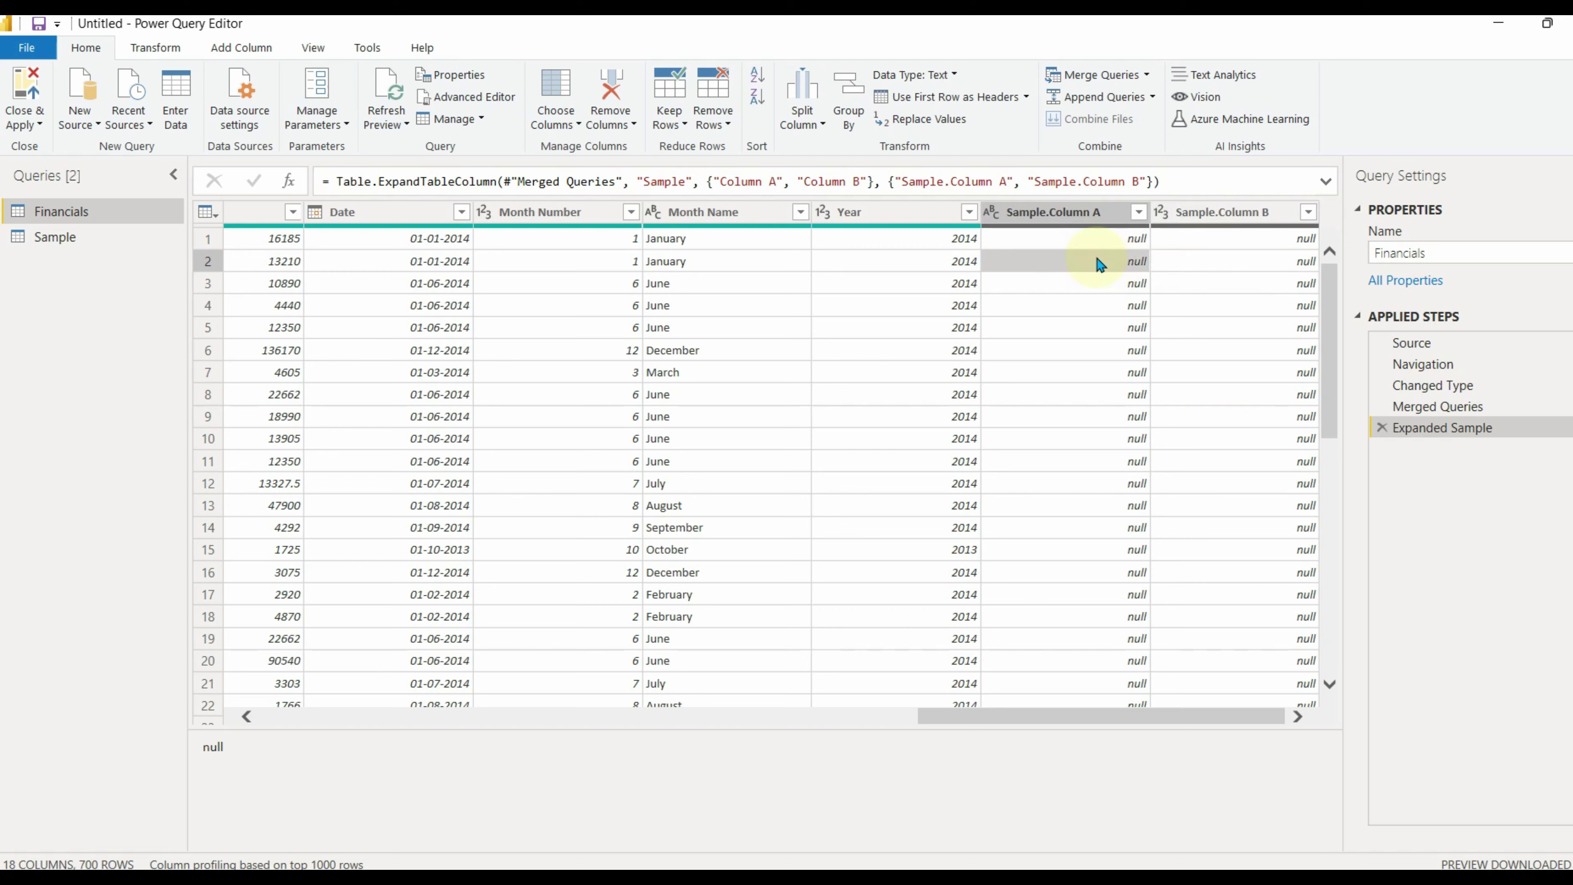
# Step: Delete the Expanded Sample and Merged Queries steps, then append Sample's rows to Financials
pyautogui.click(1381, 427)
pyautogui.click(1382, 406)
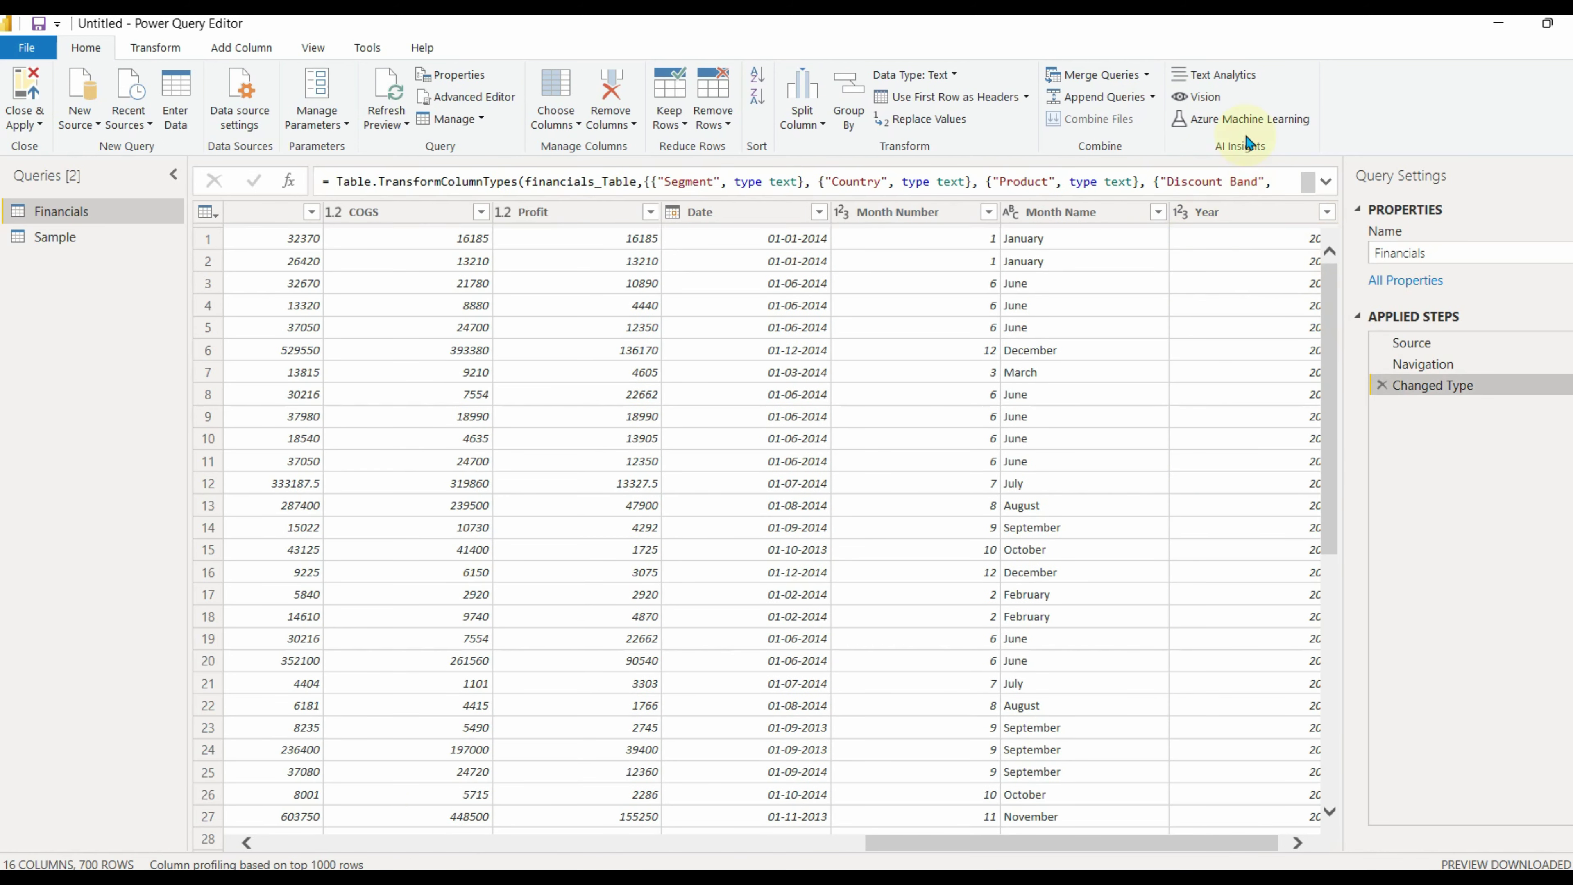
pyautogui.click(1148, 75)
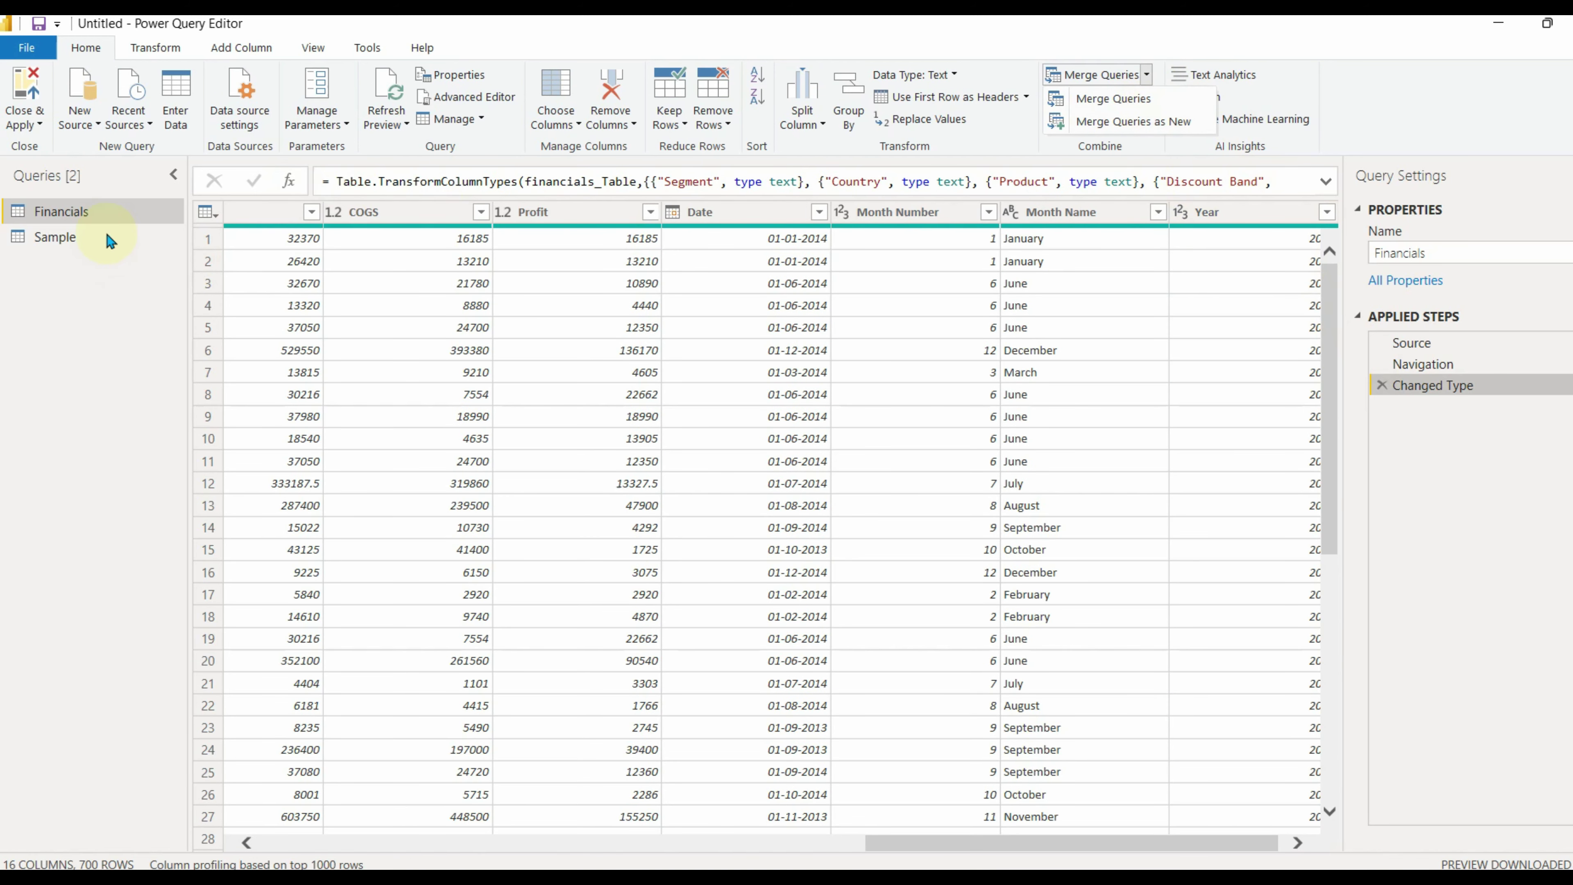
pyautogui.click(1153, 97)
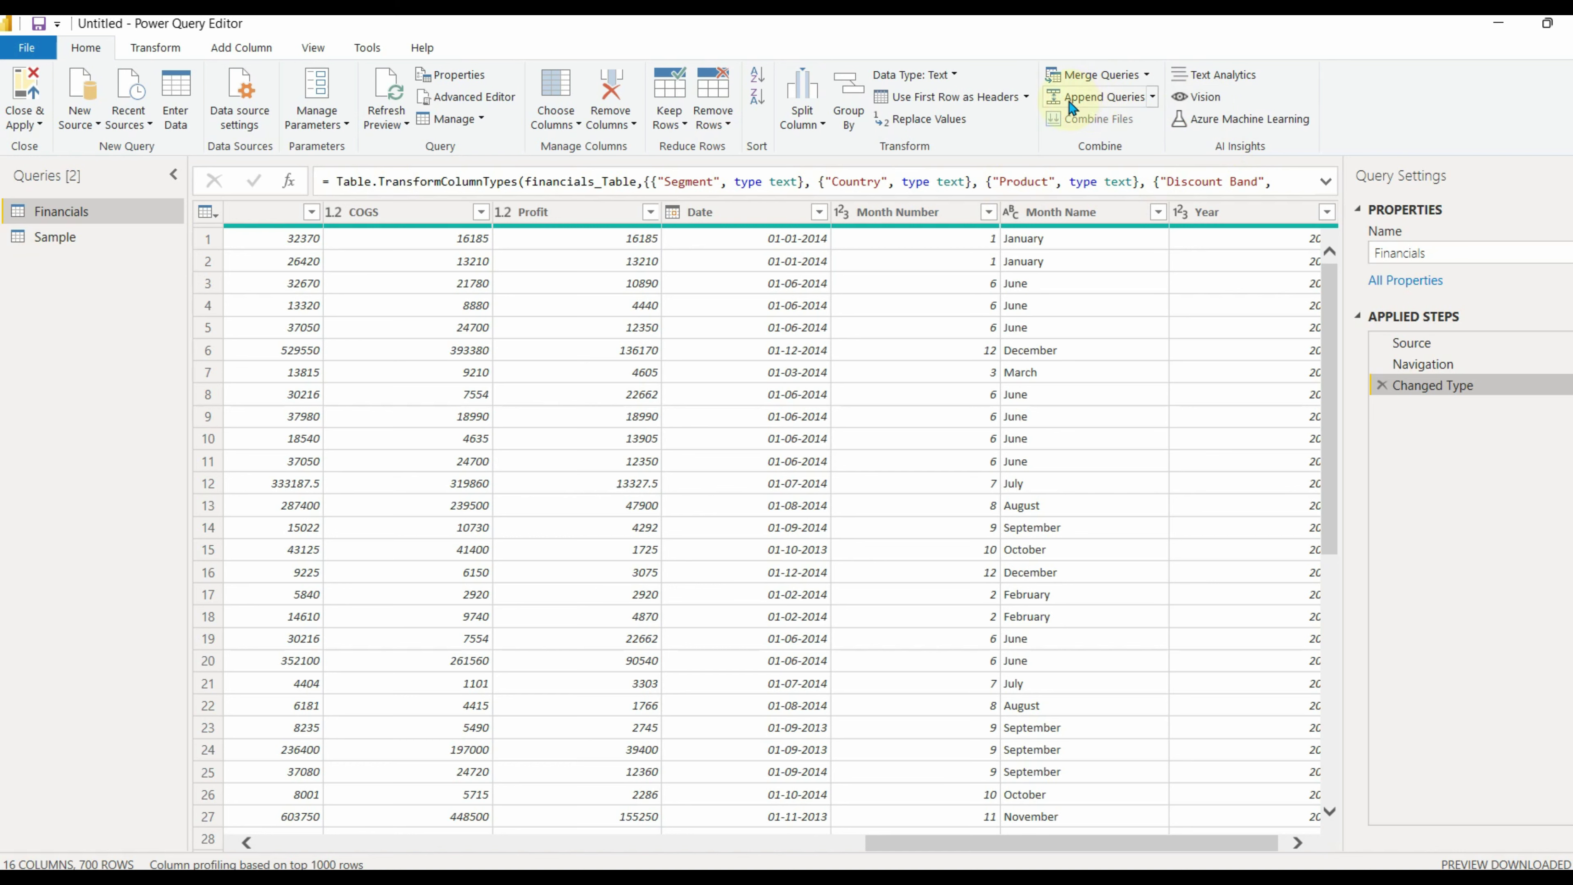
pyautogui.click(1116, 120)
pyautogui.click(517, 478)
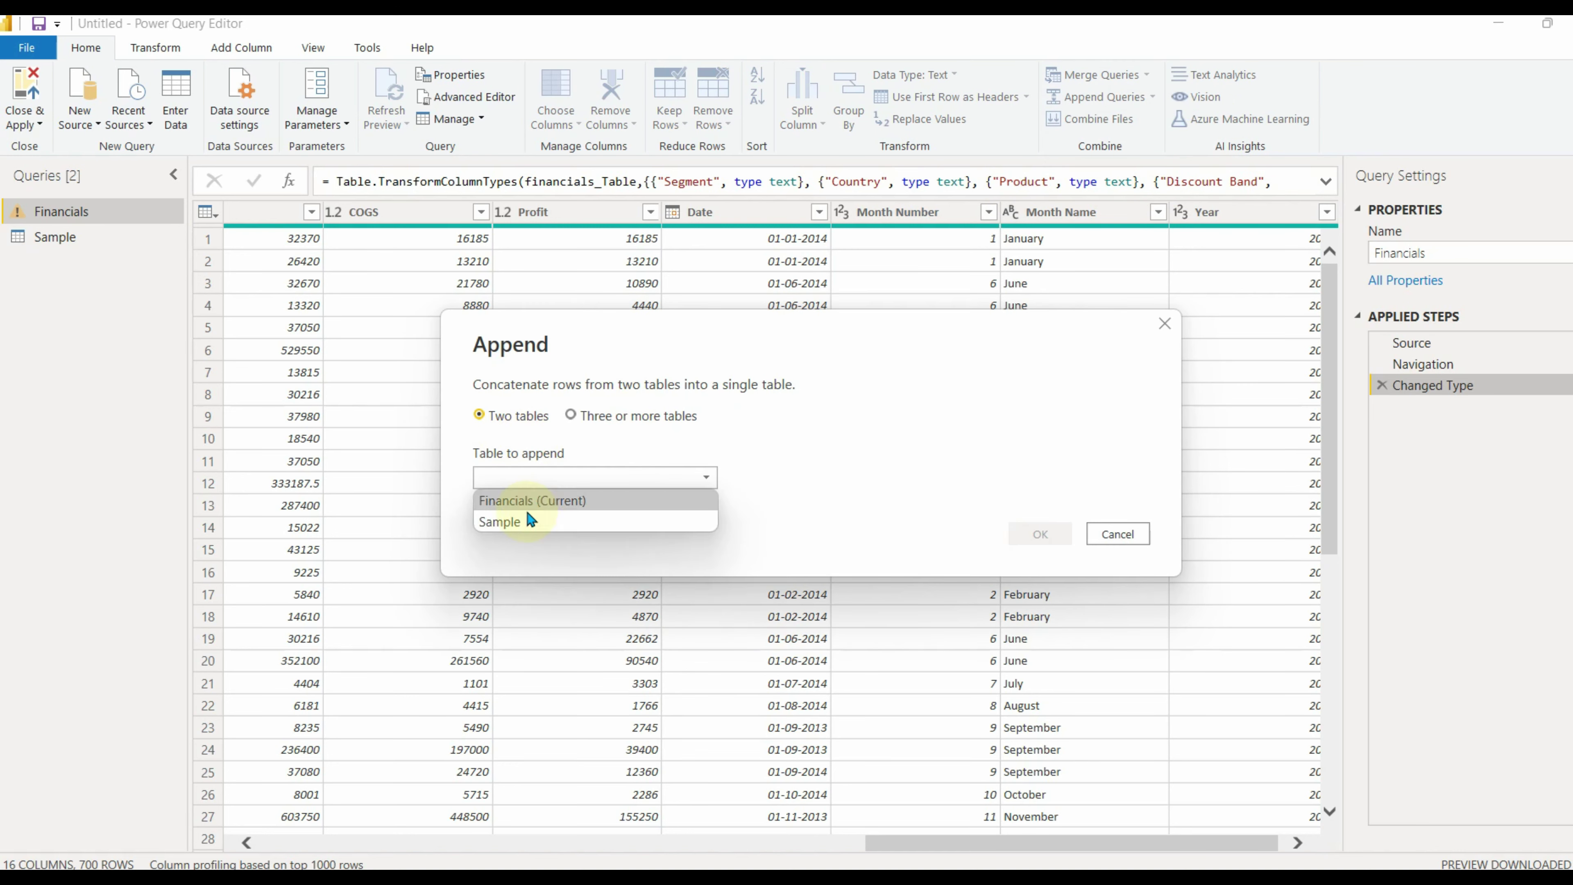
pyautogui.click(545, 498)
pyautogui.click(585, 478)
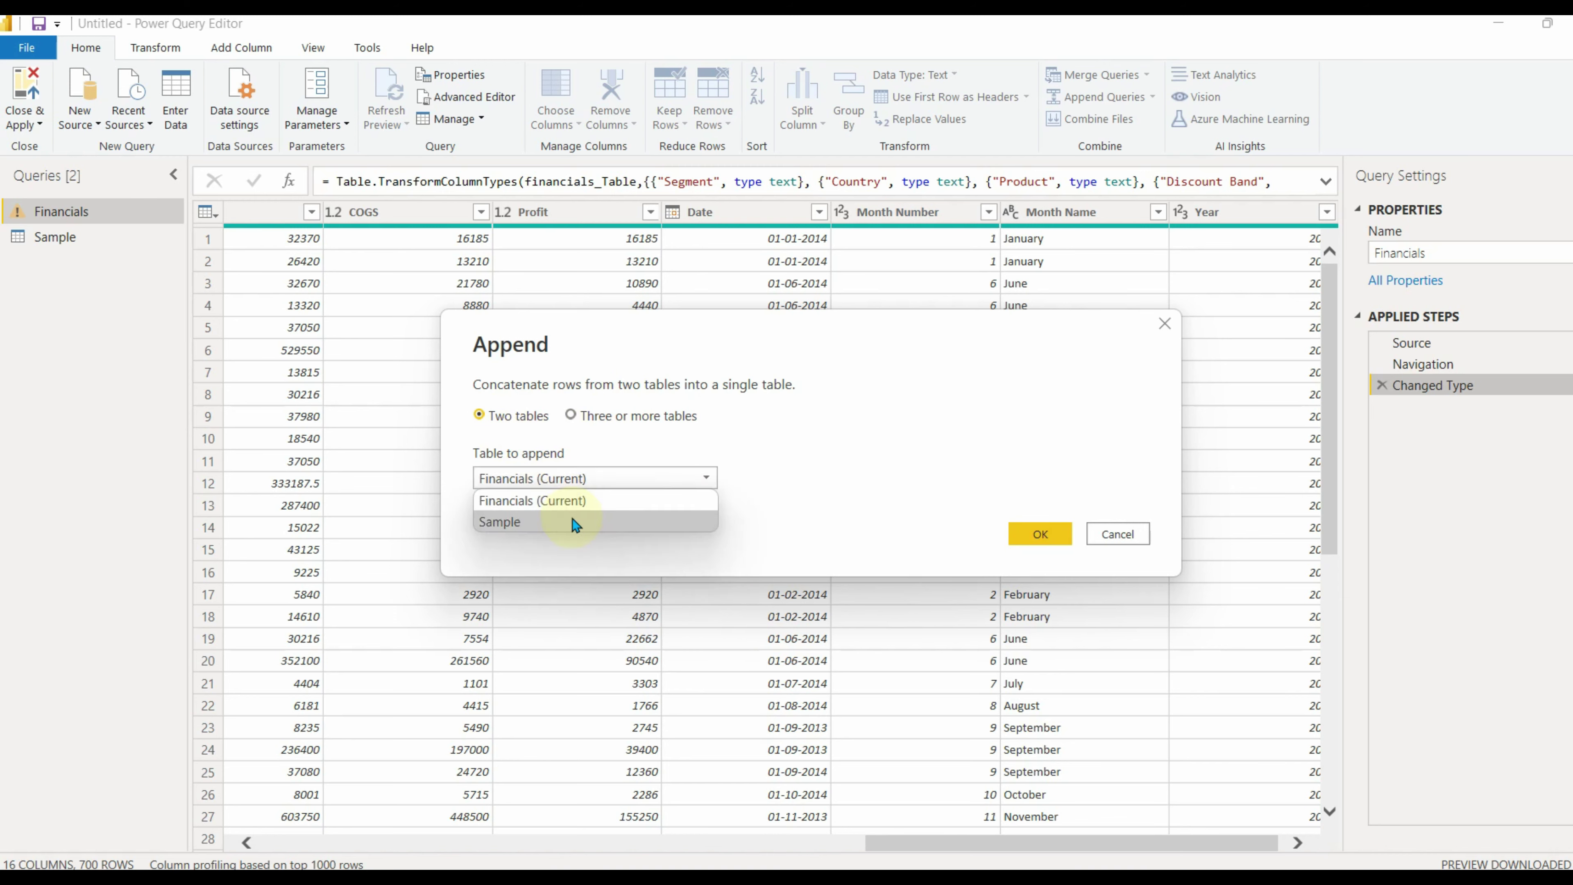
pyautogui.click(572, 518)
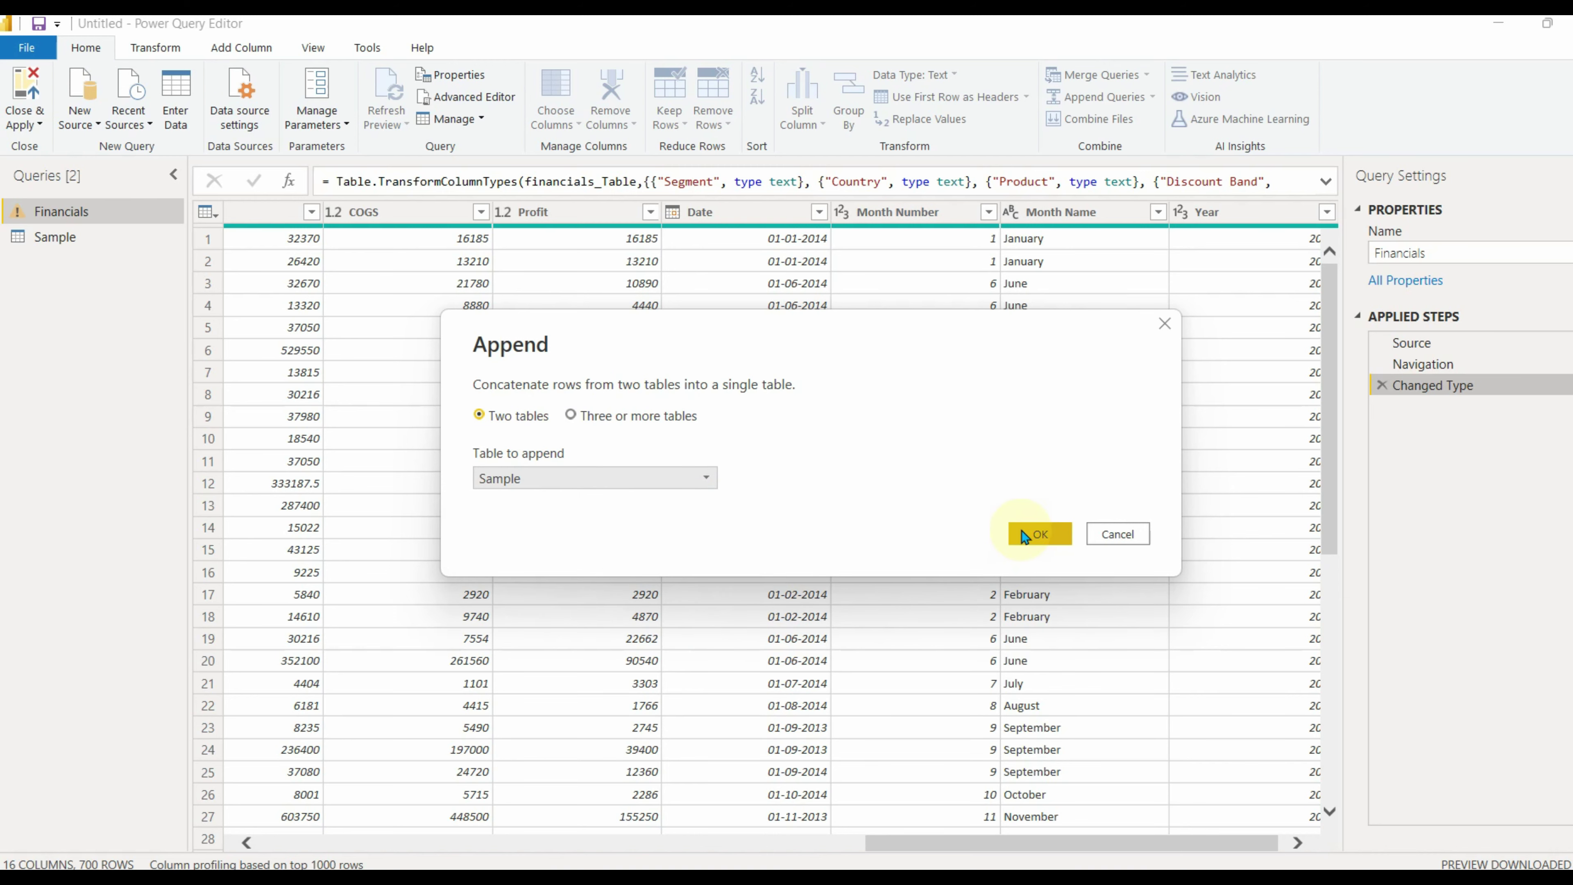
pyautogui.click(1033, 533)
# Step: Filter Year to null to find the appended row, then delete the filter and append steps
pyautogui.scroll(-20, 1041, 537)
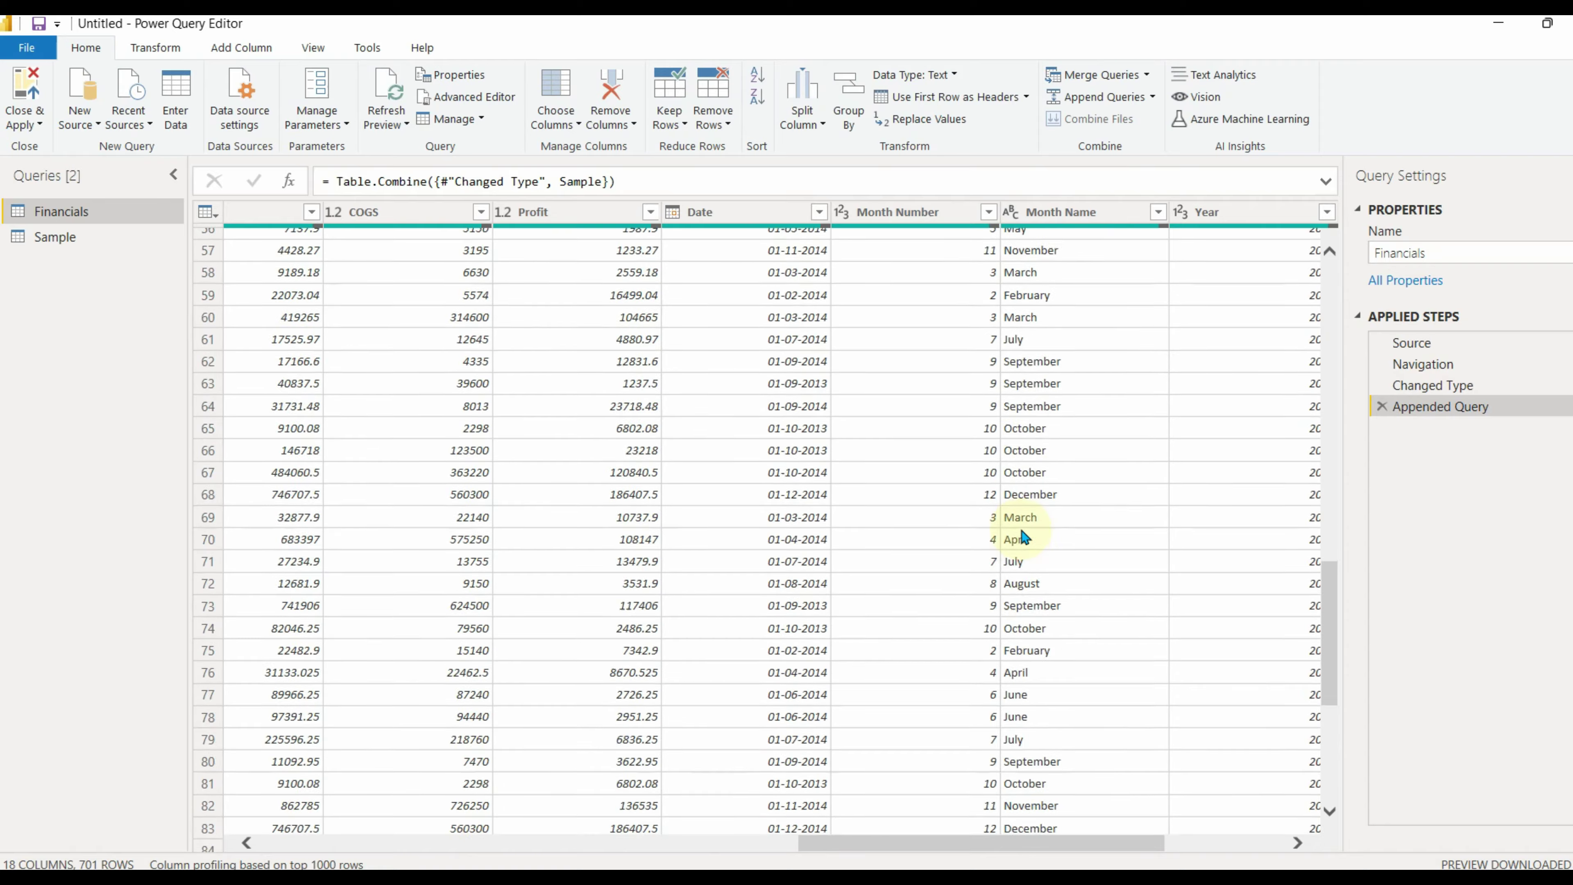
pyautogui.moveTo(1327, 616); pyautogui.dragTo(1139, 747)
pyautogui.scroll(-11, 1139, 741)
pyautogui.click(1316, 212)
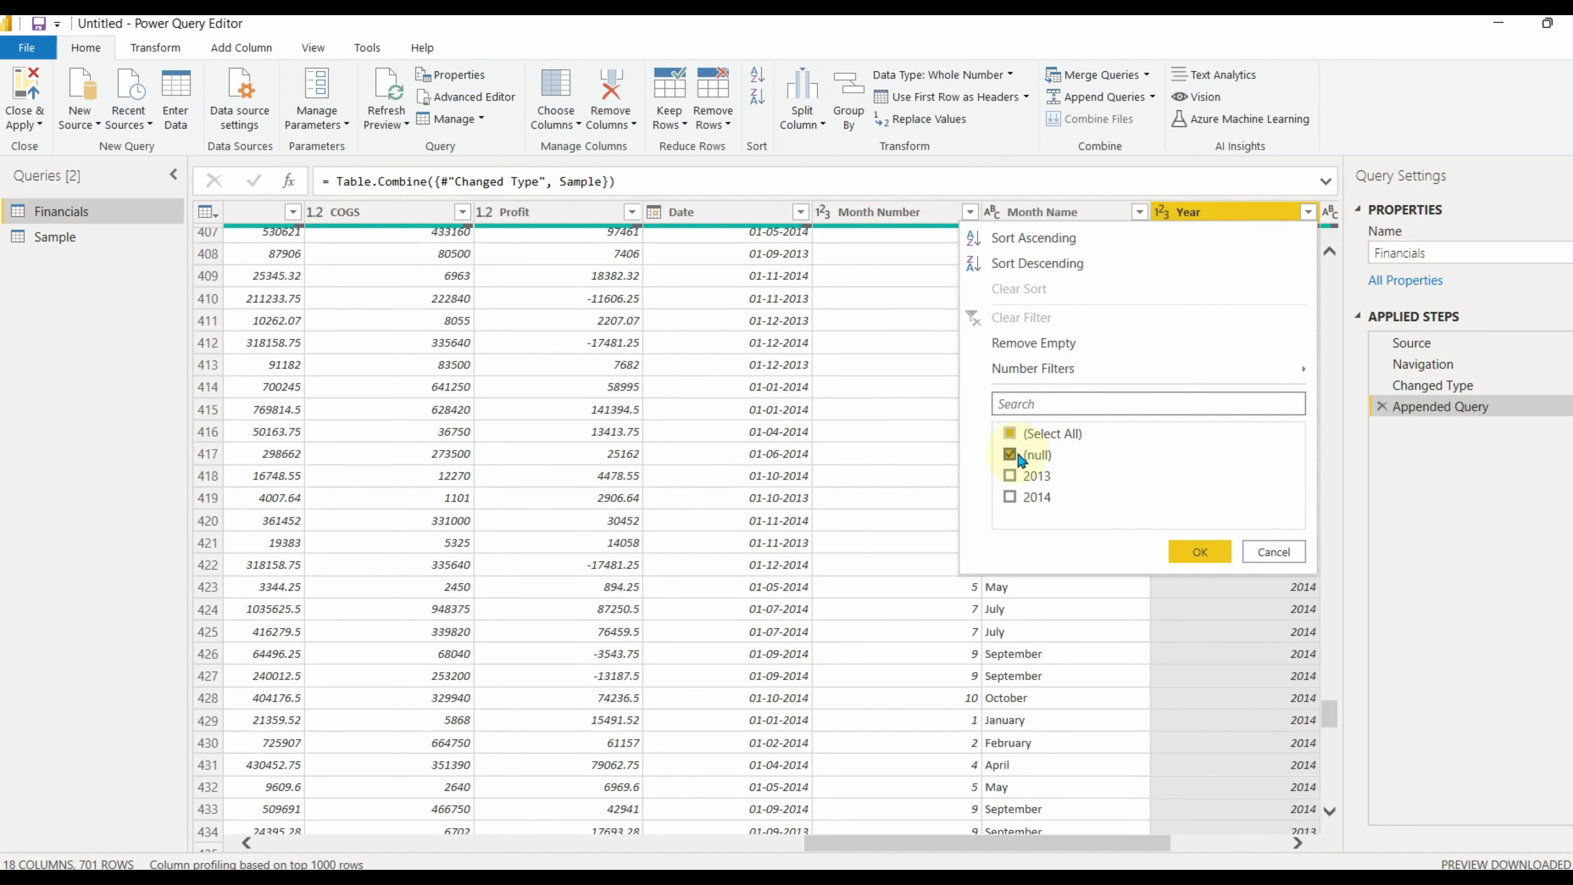
pyautogui.click(1182, 552)
pyautogui.moveTo(1024, 848); pyautogui.dragTo(1218, 838)
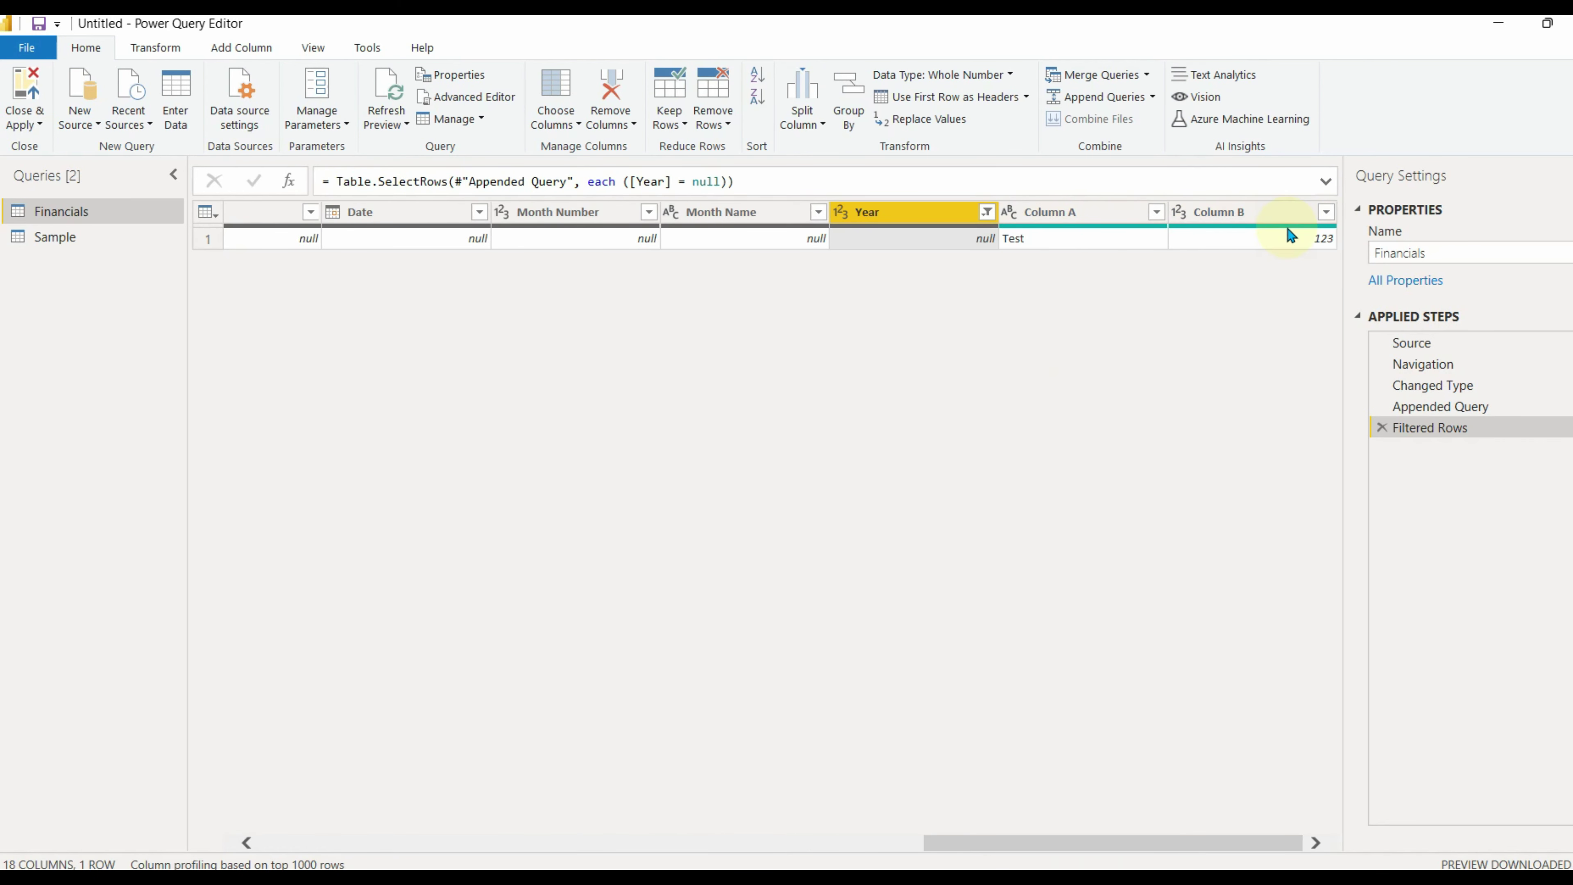
pyautogui.click(1381, 428)
pyautogui.click(1381, 407)
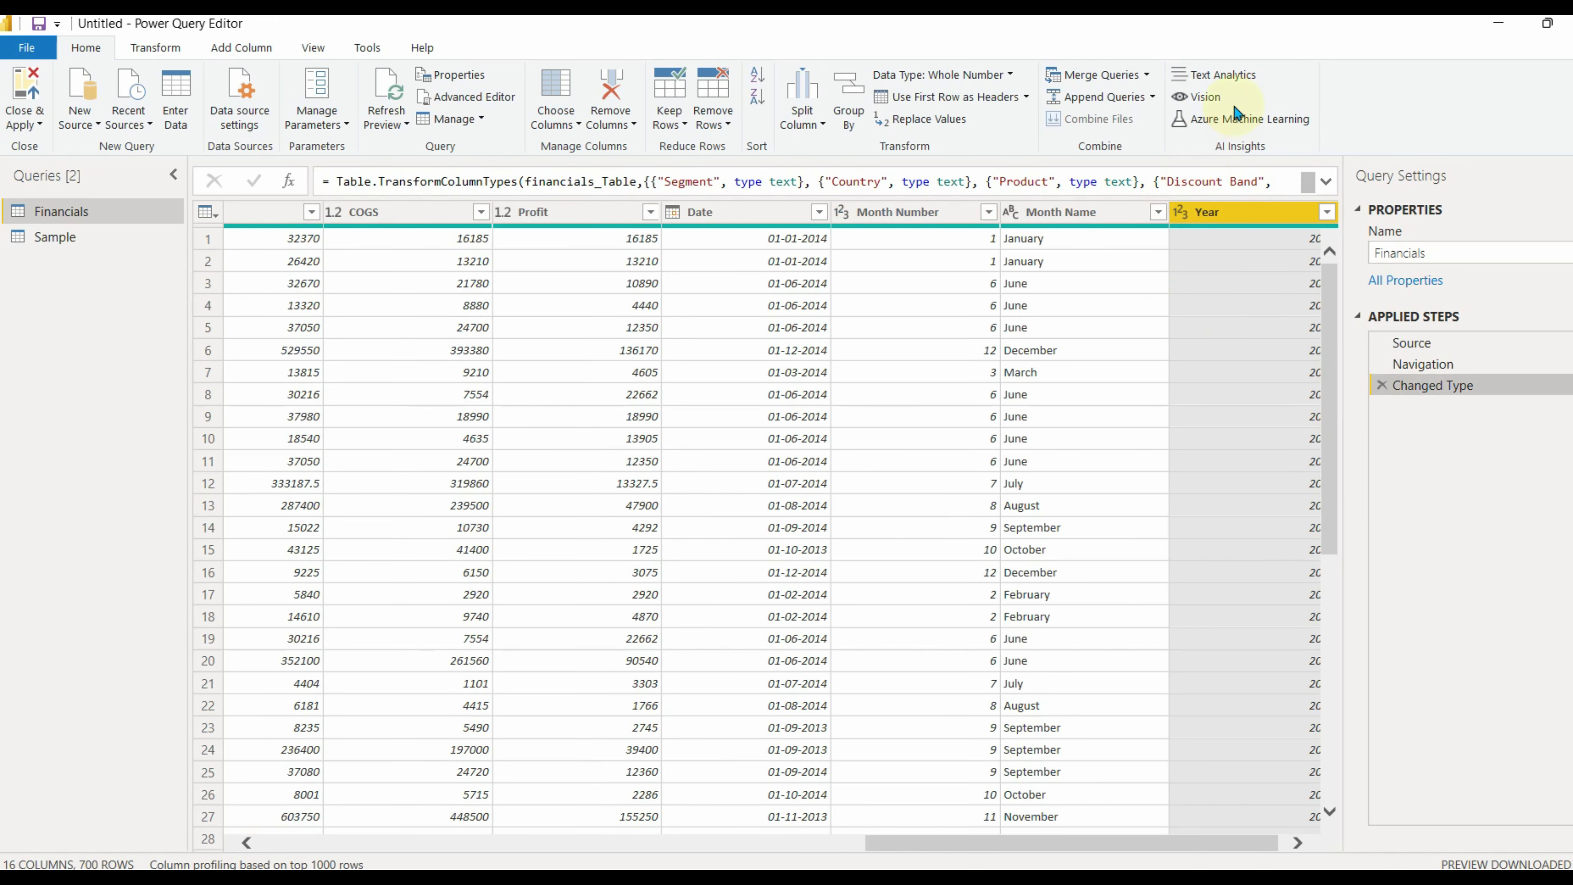
pyautogui.click(1153, 98)
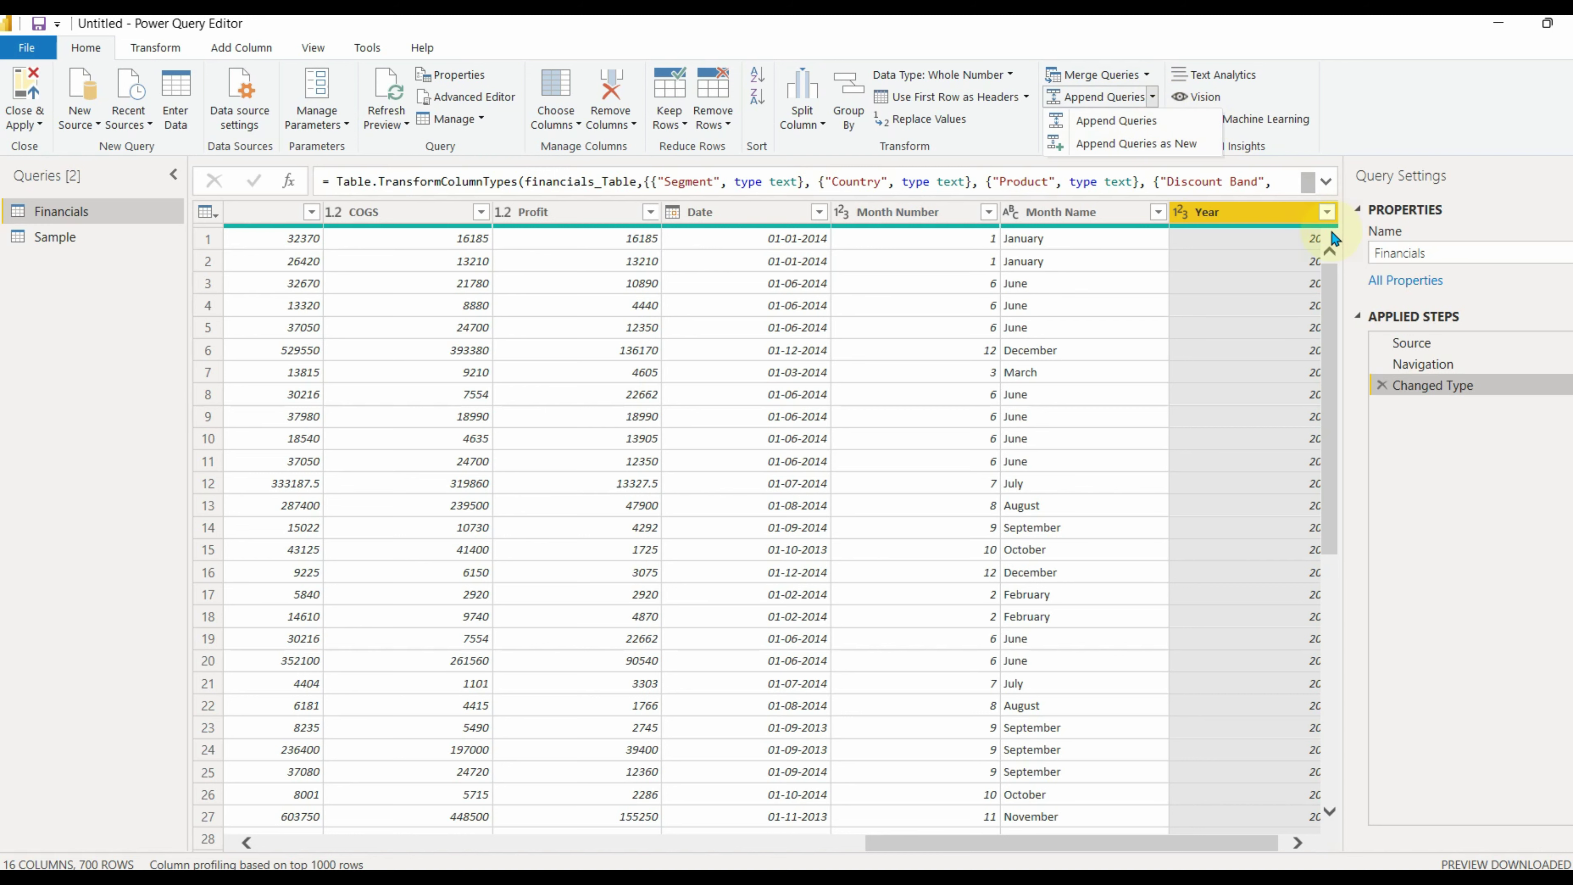
pyautogui.click(1353, 86)
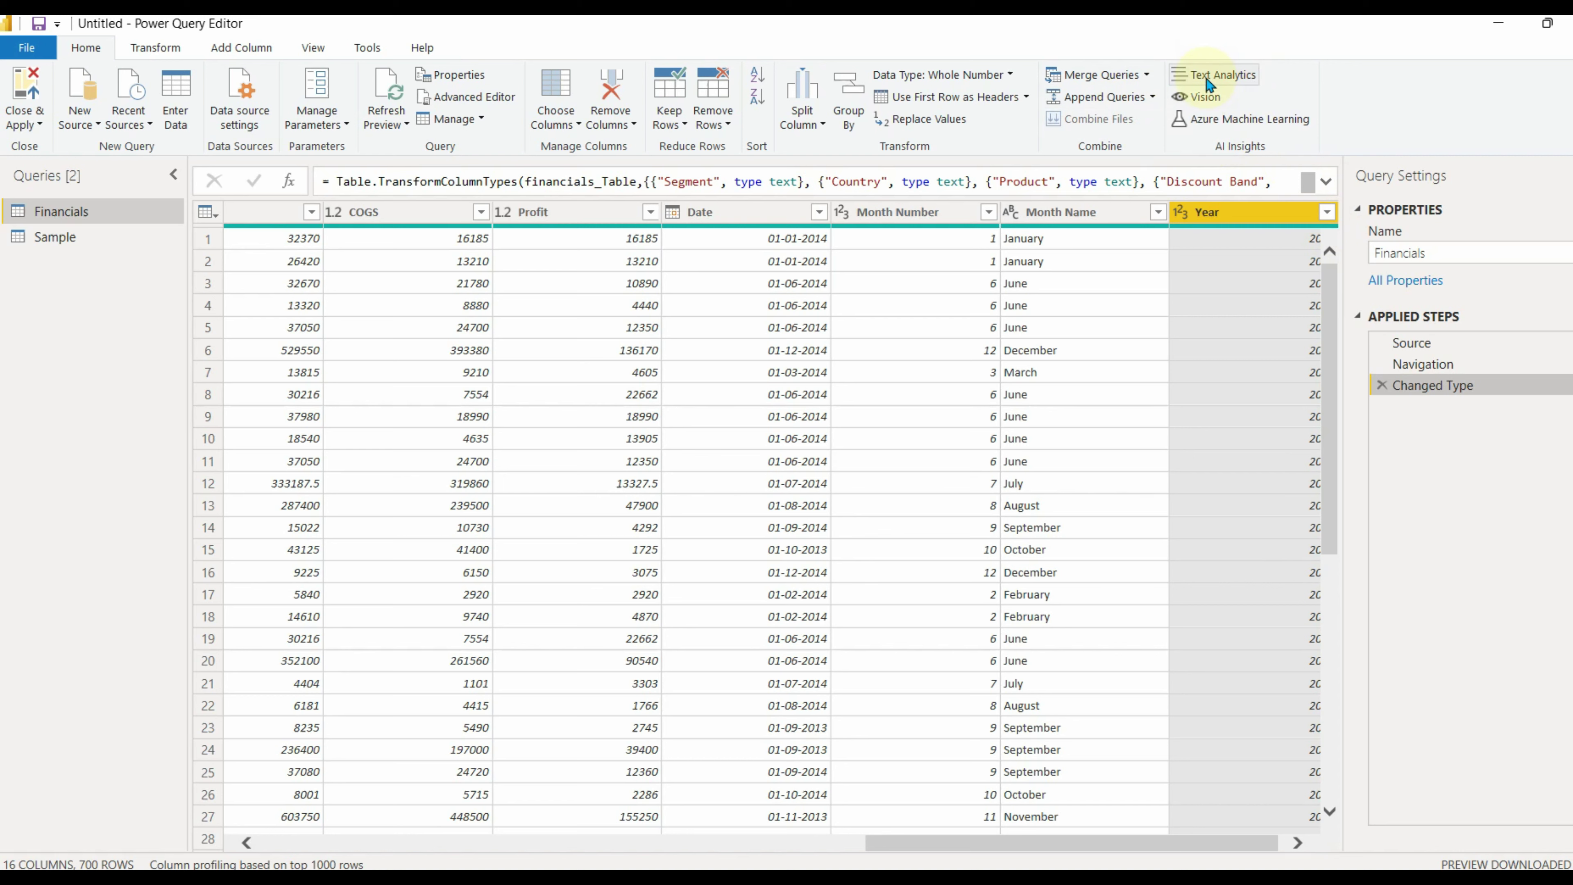